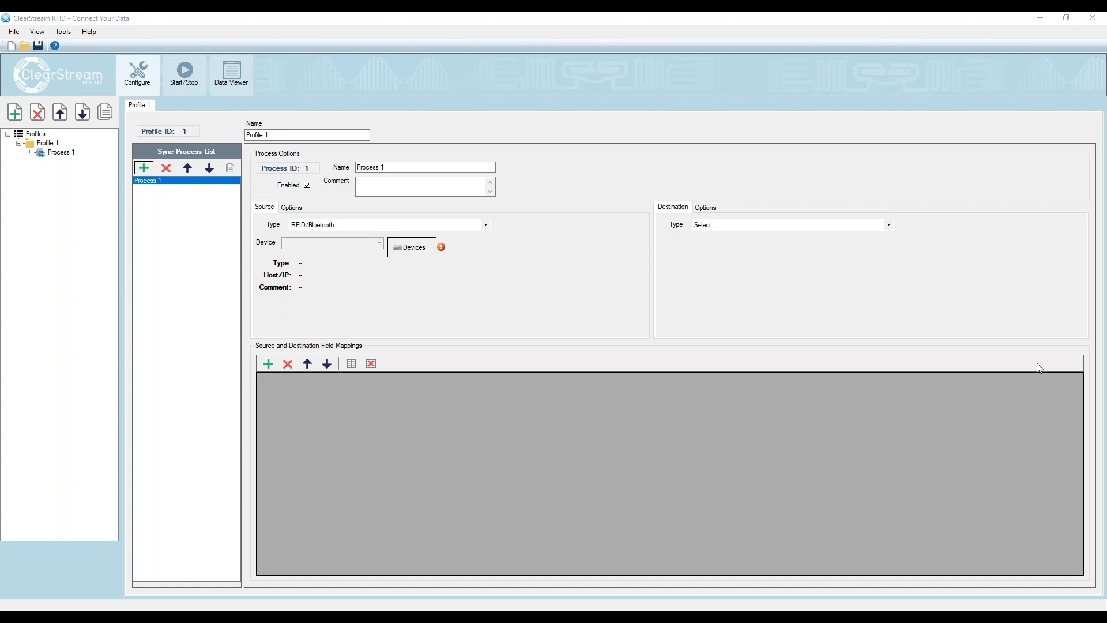
{"action": "left_click_drag", "start_coordinate": [1106, 196], "coordinate": [558, 66]}
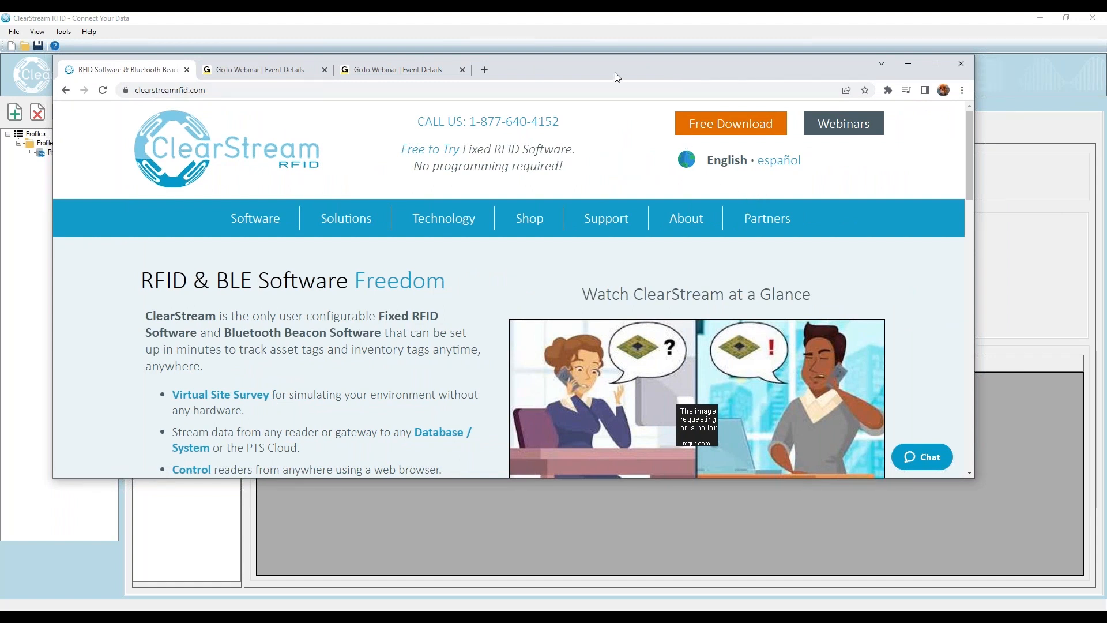
{"action": "left_click_drag", "start_coordinate": [615, 72], "coordinate": [1106, 78]}
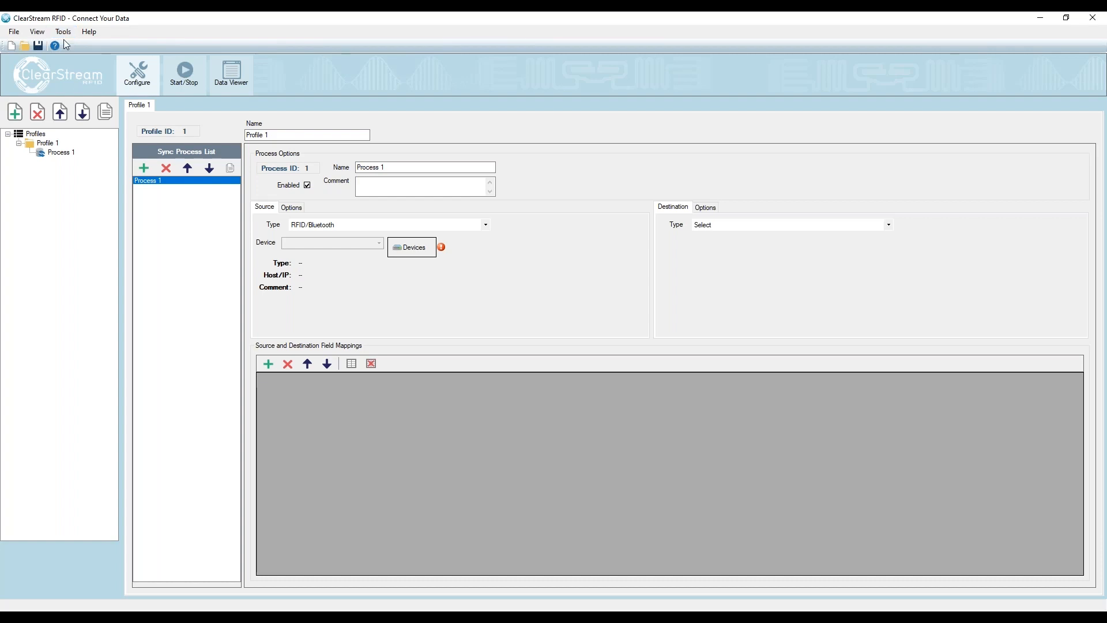
Open the Virtual Site Survey tool and enlarge its window to show more of the floor grid
{"action": "left_click", "coordinate": [64, 34]}
{"action": "left_click", "coordinate": [72, 73]}
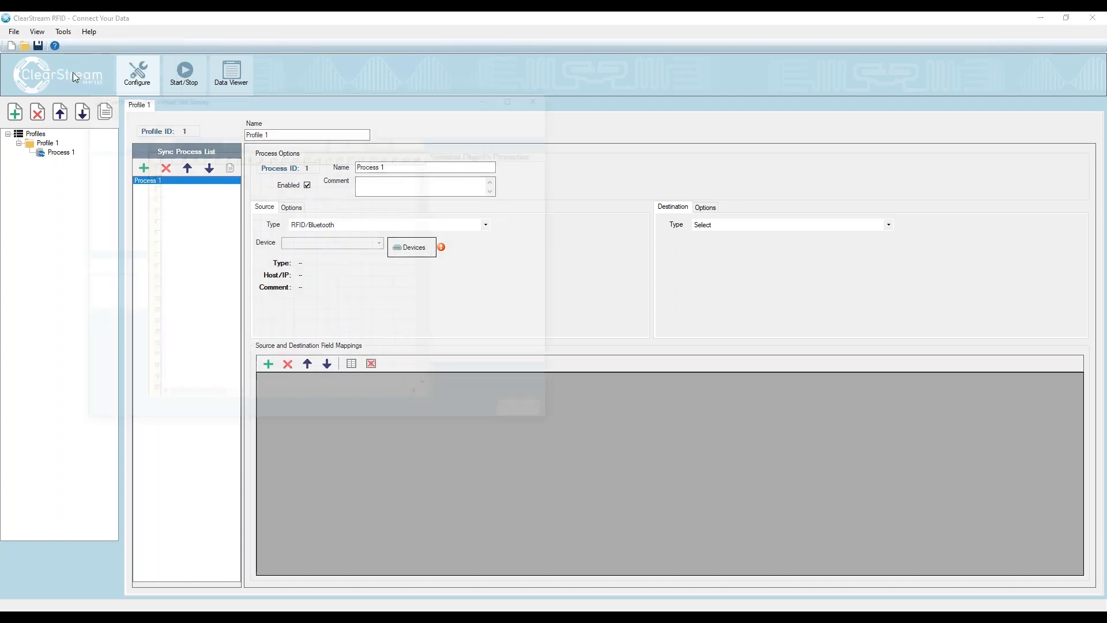
{"action": "left_click_drag", "start_coordinate": [93, 64], "coordinate": [84, 57]}
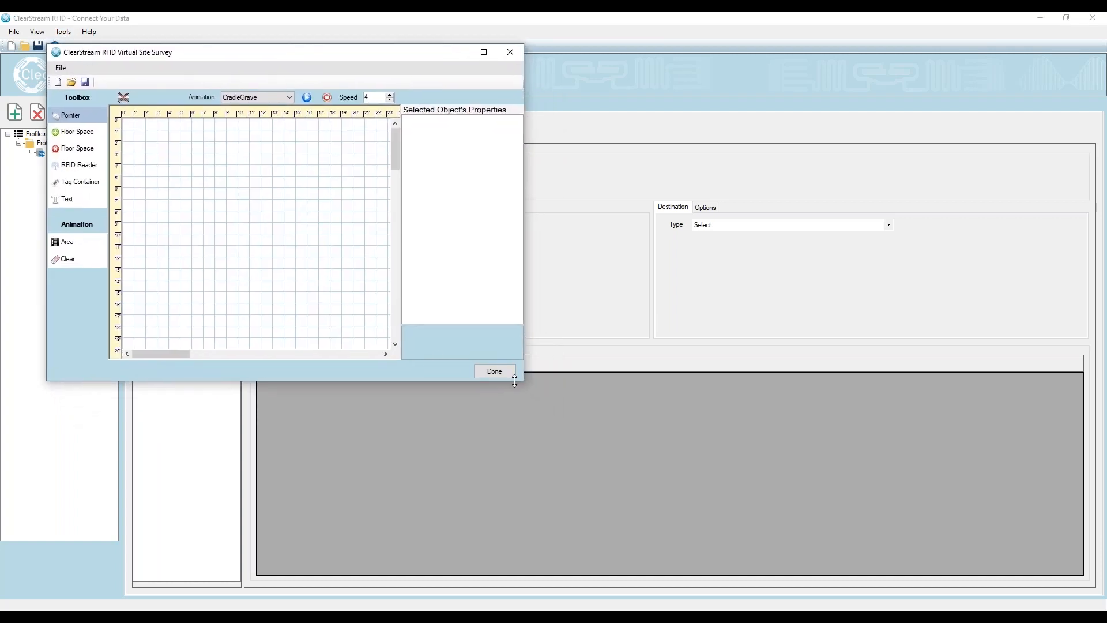
{"action": "left_click_drag", "start_coordinate": [553, 394], "coordinate": [1020, 568]}
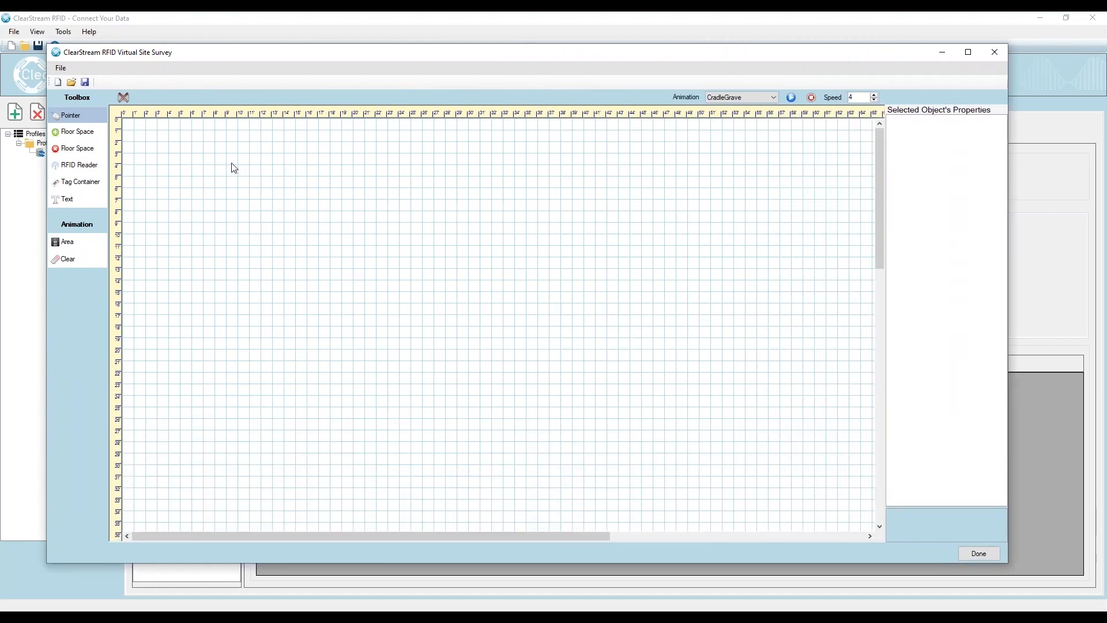
Draw floor space: a main room about 34 by 28 units, a corridor about 9 by 6, and a smaller room about 12 by 14
{"action": "left_click", "coordinate": [73, 131]}
{"action": "left_click_drag", "start_coordinate": [142, 137], "coordinate": [526, 452]}
{"action": "left_click_drag", "start_coordinate": [523, 184], "coordinate": [643, 245]}
{"action": "left_click_drag", "start_coordinate": [634, 141], "coordinate": [768, 292]}
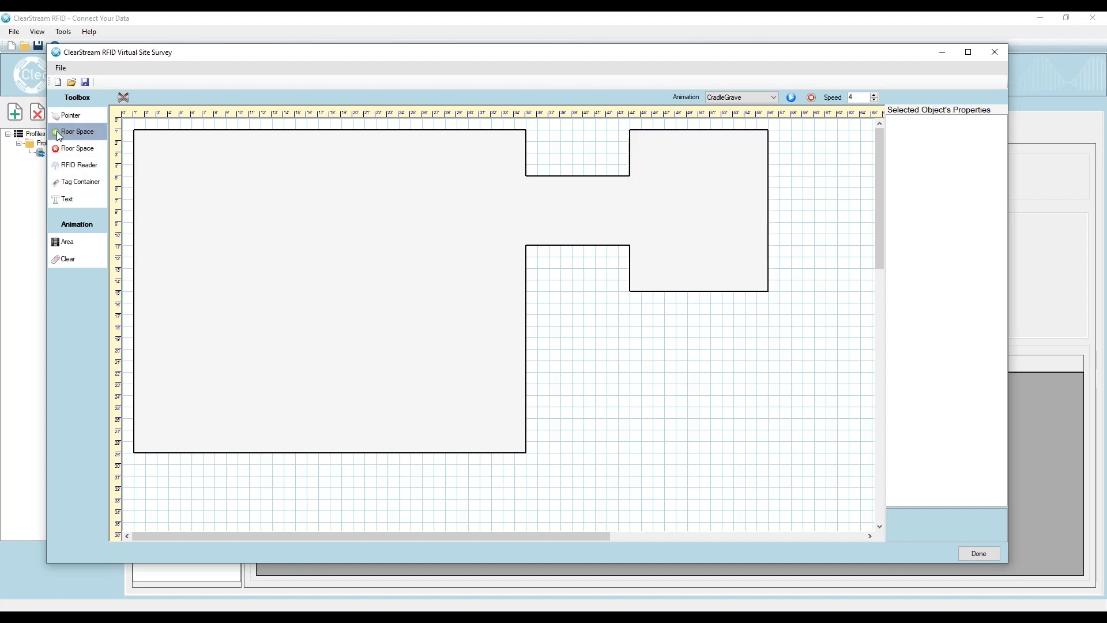
Draw two small separate floor areas below the smaller room and erase both with the floor space removal tool
{"action": "left_click_drag", "start_coordinate": [600, 334], "coordinate": [676, 395]}
{"action": "left_click_drag", "start_coordinate": [757, 373], "coordinate": [712, 452]}
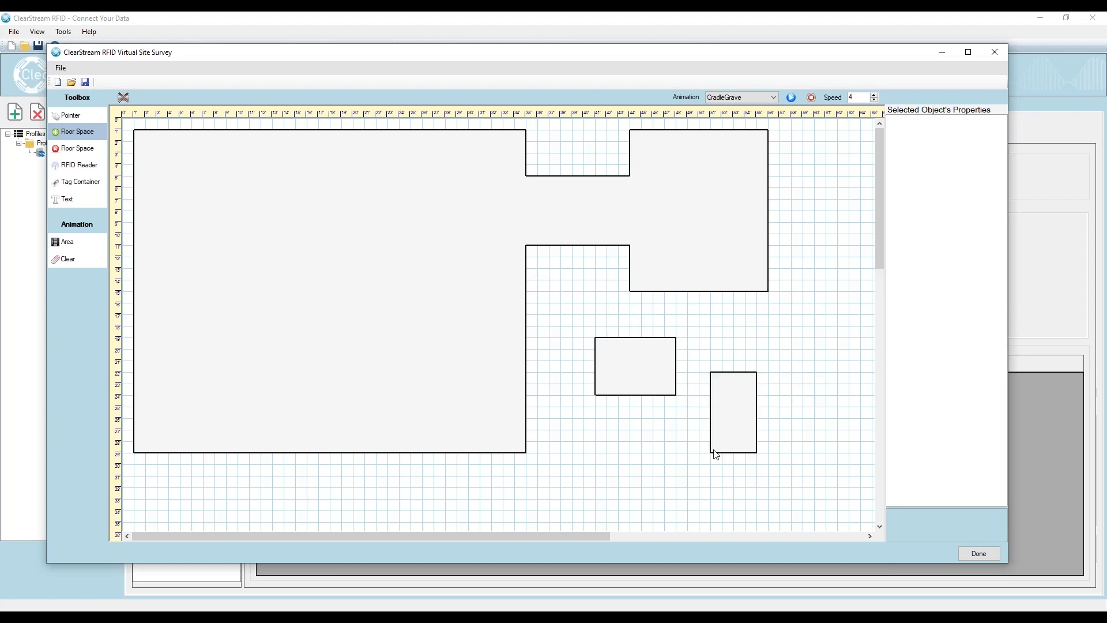
{"action": "left_click", "coordinate": [97, 151]}
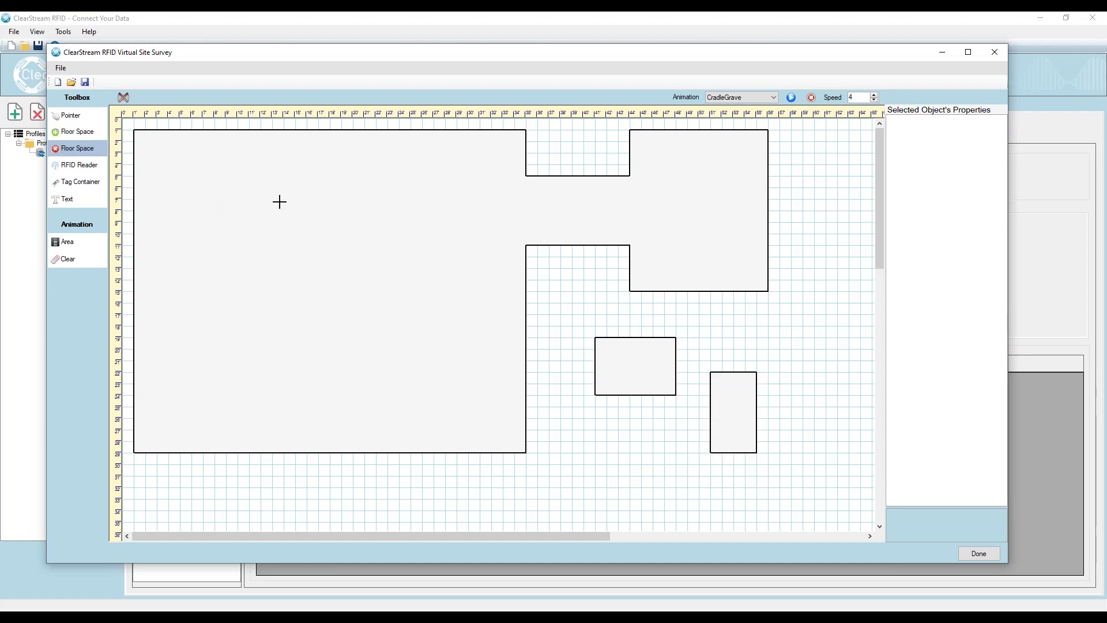
{"action": "left_click_drag", "start_coordinate": [583, 320], "coordinate": [697, 416]}
{"action": "mouse_move", "coordinate": [691, 361]}
{"action": "left_mouse_down"}
{"action": "mouse_move", "coordinate": [800, 474]}
{"action": "mouse_move", "coordinate": [784, 496]}
{"action": "left_mouse_up"}
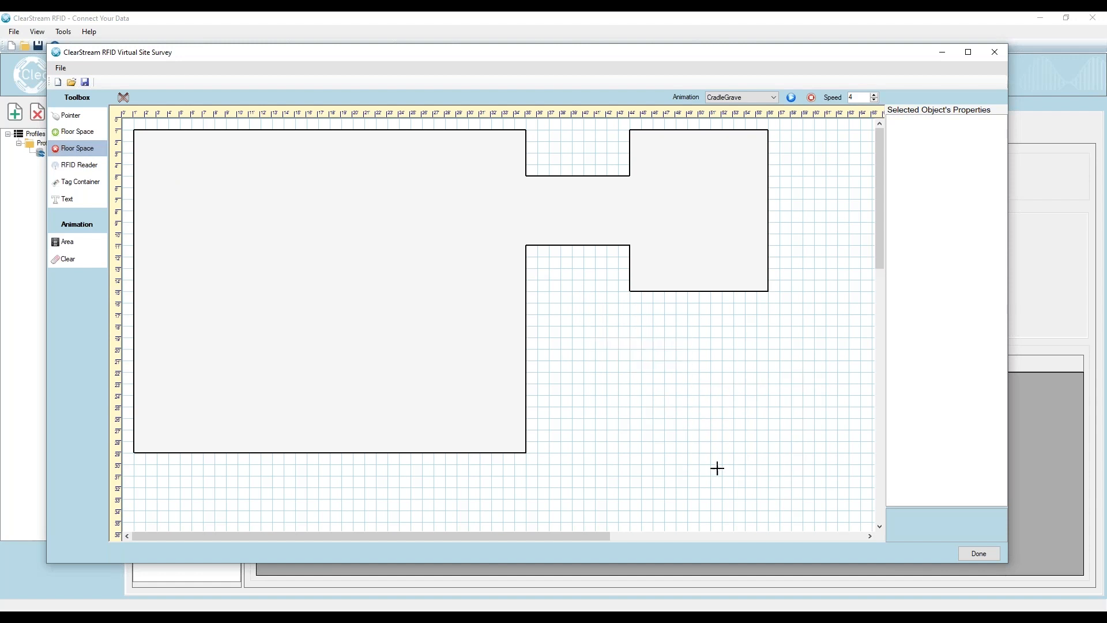
Widen the corridor to about 8 units and extend the smaller room to about 17 units wide by adding floor space
{"action": "left_click", "coordinate": [75, 131]}
{"action": "left_click_drag", "start_coordinate": [507, 228], "coordinate": [631, 256]}
{"action": "left_click_drag", "start_coordinate": [515, 205], "coordinate": [643, 167]}
{"action": "left_click_drag", "start_coordinate": [749, 134], "coordinate": [826, 287]}
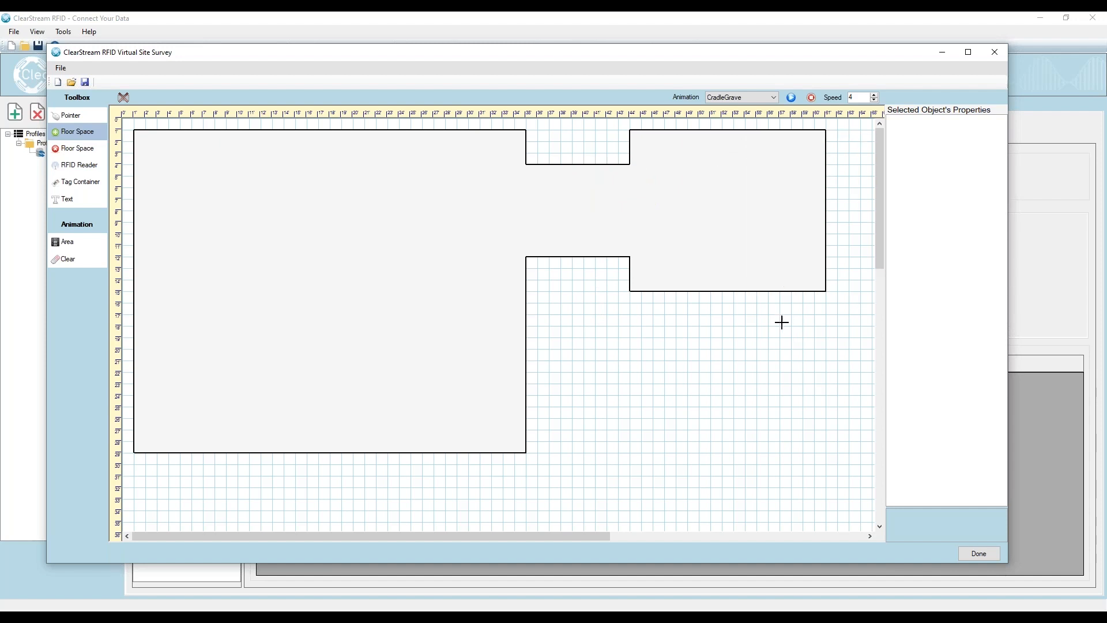
{"action": "left_click", "coordinate": [88, 117]}
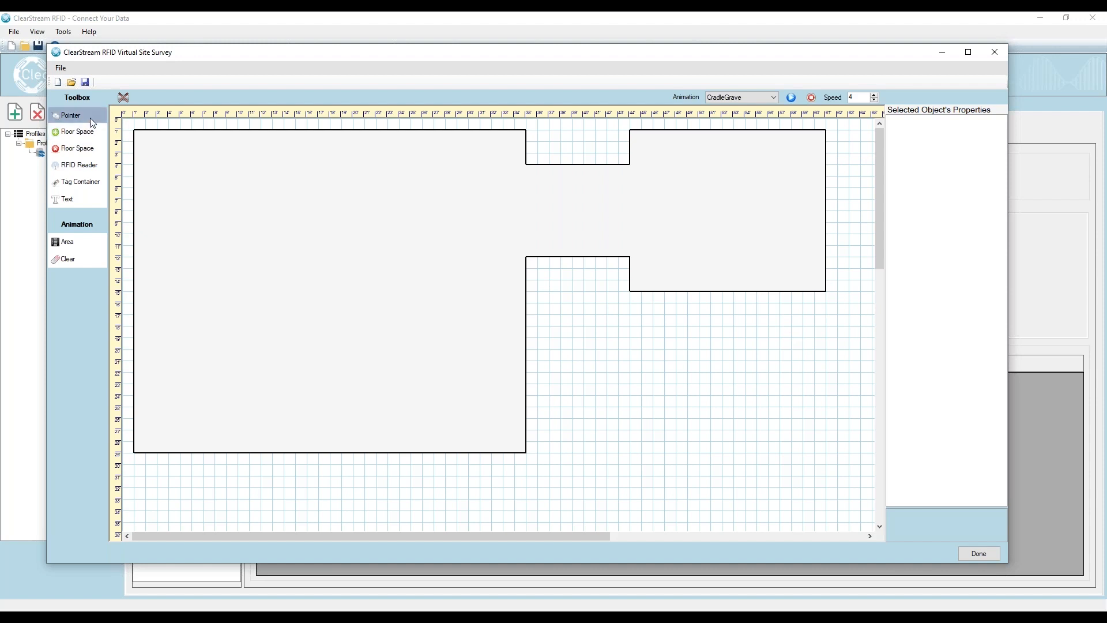
Place three tag containers in the smaller room, two along its upper wall and one near its far side wall
{"action": "left_click", "coordinate": [79, 183]}
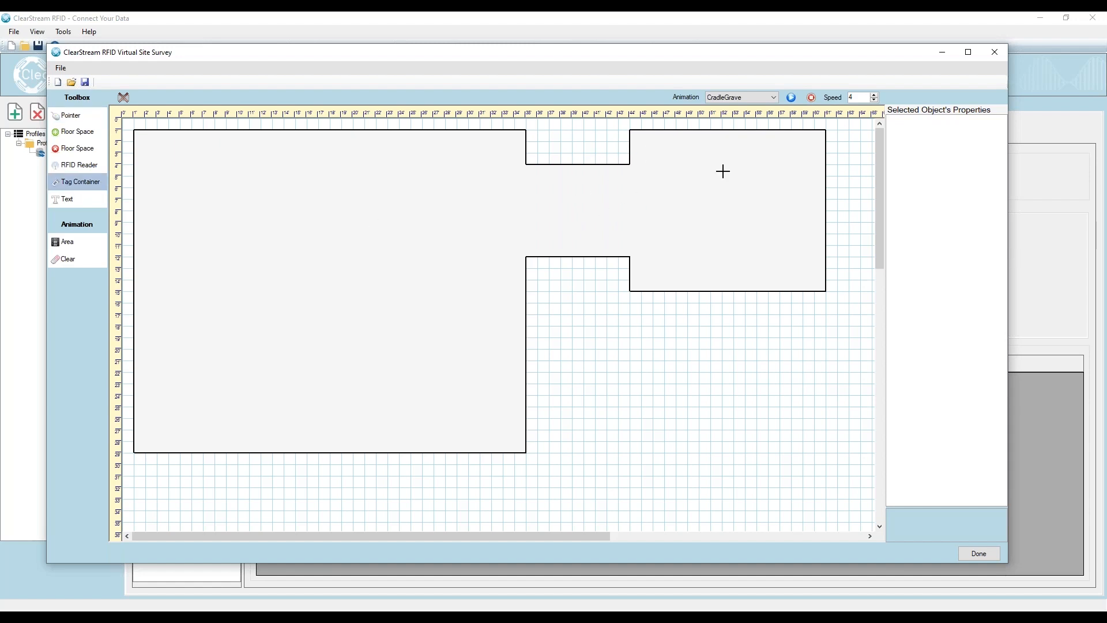
{"action": "left_click", "coordinate": [747, 141]}
{"action": "left_click", "coordinate": [791, 142]}
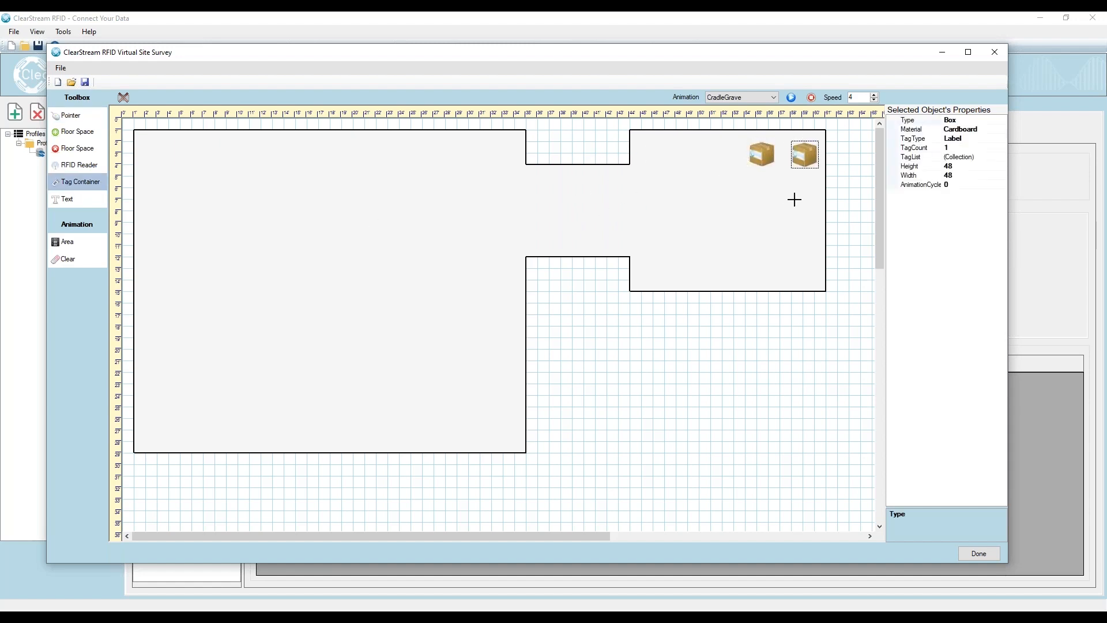
{"action": "left_click", "coordinate": [795, 200]}
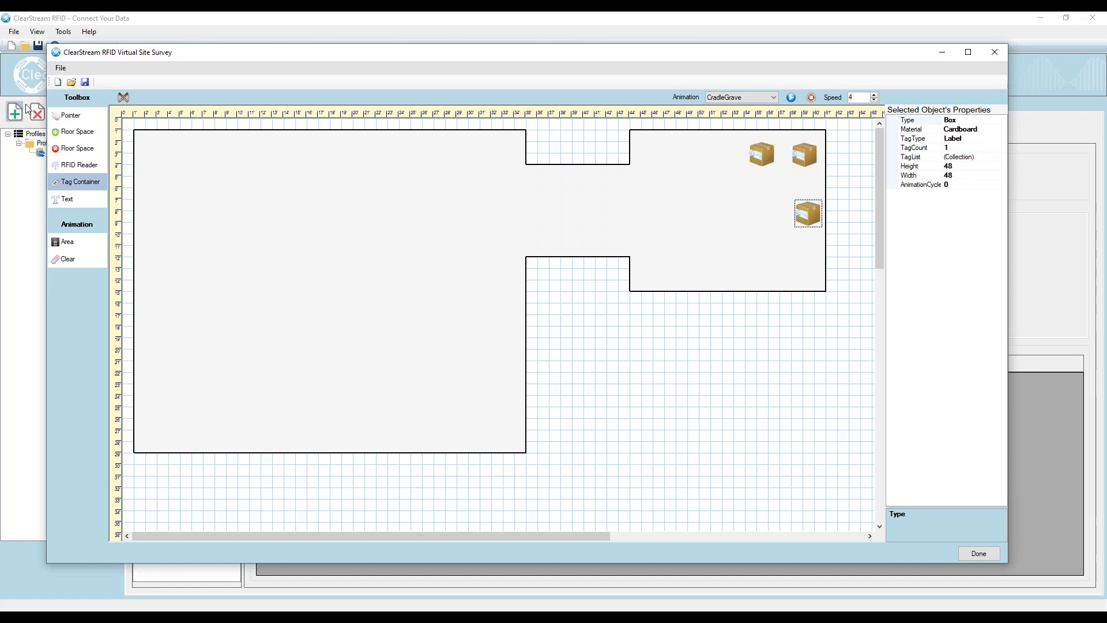
Rearrange the three tag containers closer together in the upper far corner of the smaller room
{"action": "left_click", "coordinate": [68, 116]}
{"action": "left_click_drag", "start_coordinate": [805, 154], "coordinate": [760, 145]}
{"action": "left_click", "coordinate": [766, 155]}
{"action": "left_click_drag", "start_coordinate": [811, 175], "coordinate": [791, 146]}
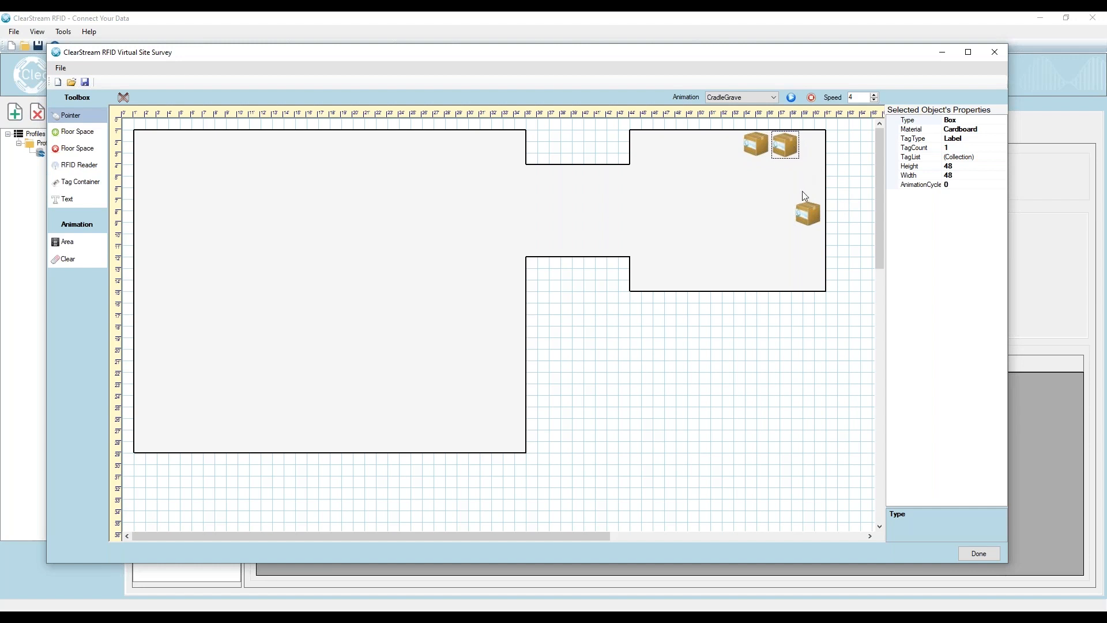
{"action": "left_click_drag", "start_coordinate": [808, 205], "coordinate": [807, 168]}
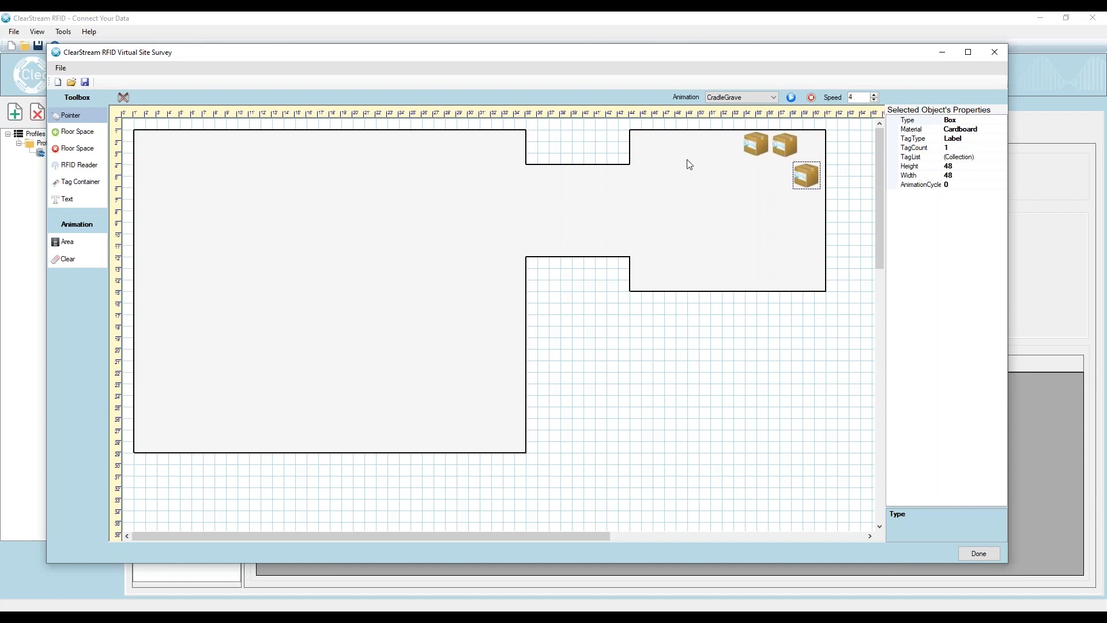
Set the lowest tag container's type to Pallet and move it slightly down, away from the two boxes
{"action": "left_click", "coordinate": [981, 121]}
{"action": "left_click", "coordinate": [1002, 122]}
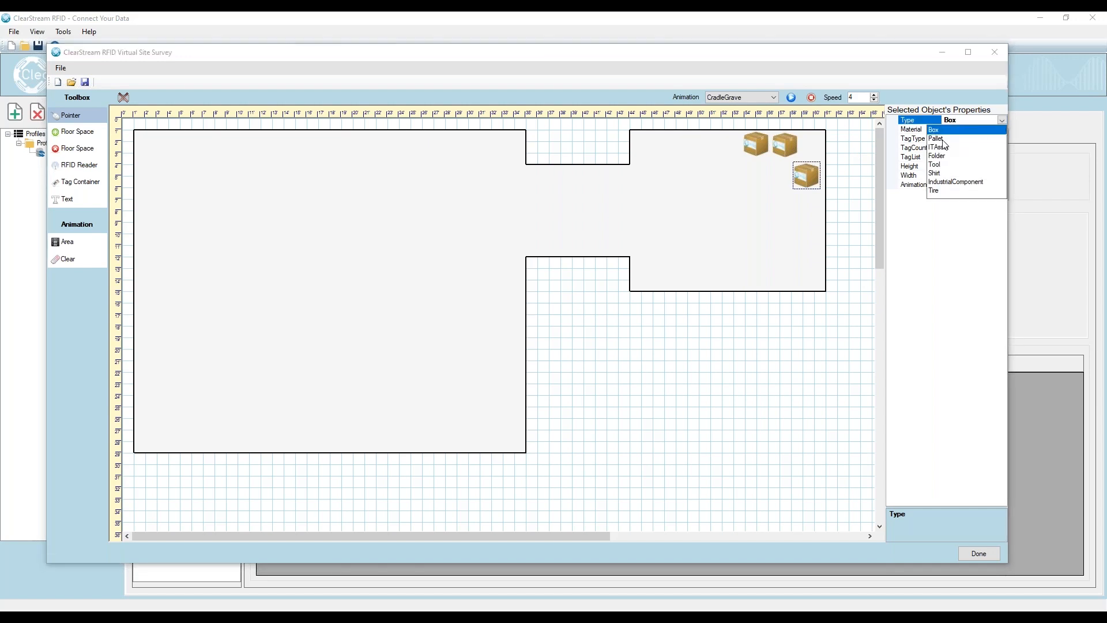
{"action": "left_click", "coordinate": [937, 139]}
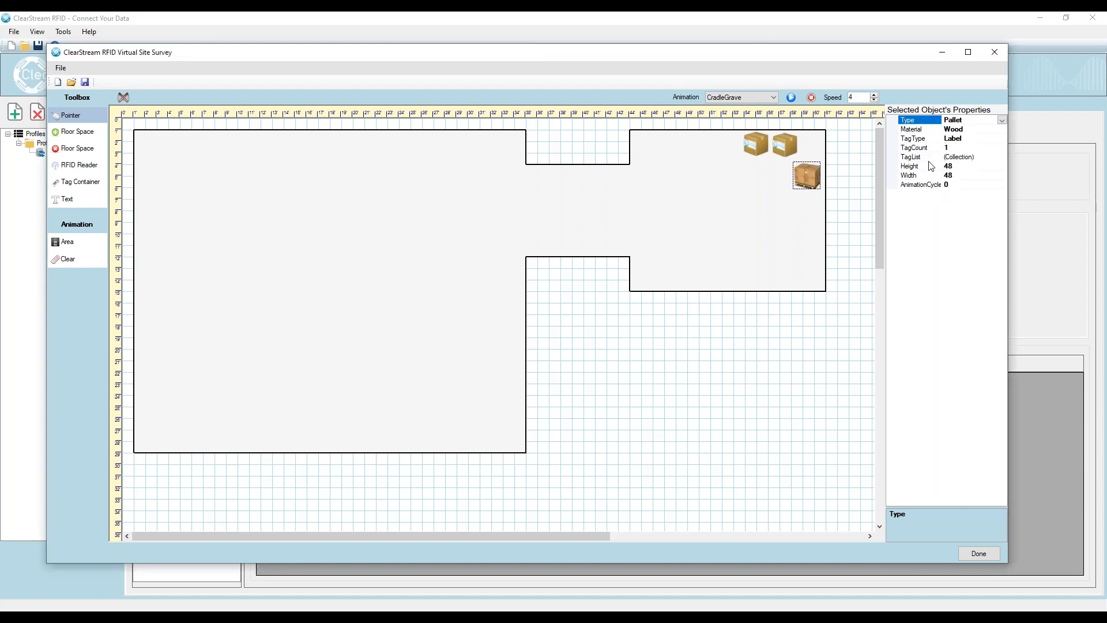
{"action": "left_click_drag", "start_coordinate": [813, 184], "coordinate": [800, 197]}
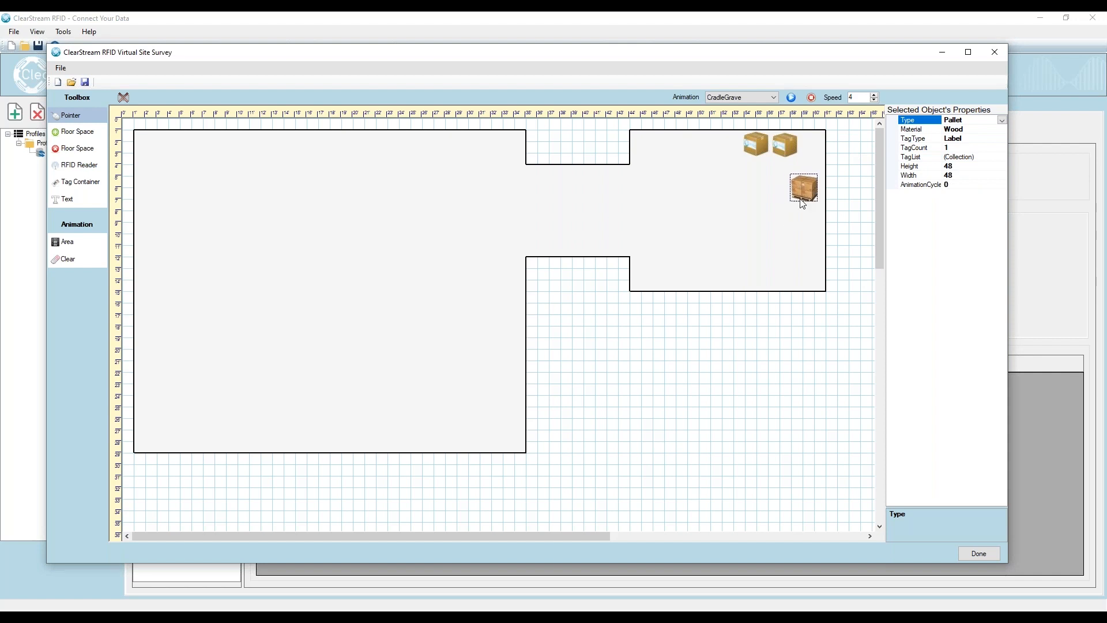
Try the ITAsset and Tool types on the upper box nearest the room's corner, adjusting its position
{"action": "left_click", "coordinate": [784, 149]}
{"action": "left_click", "coordinate": [1002, 120]}
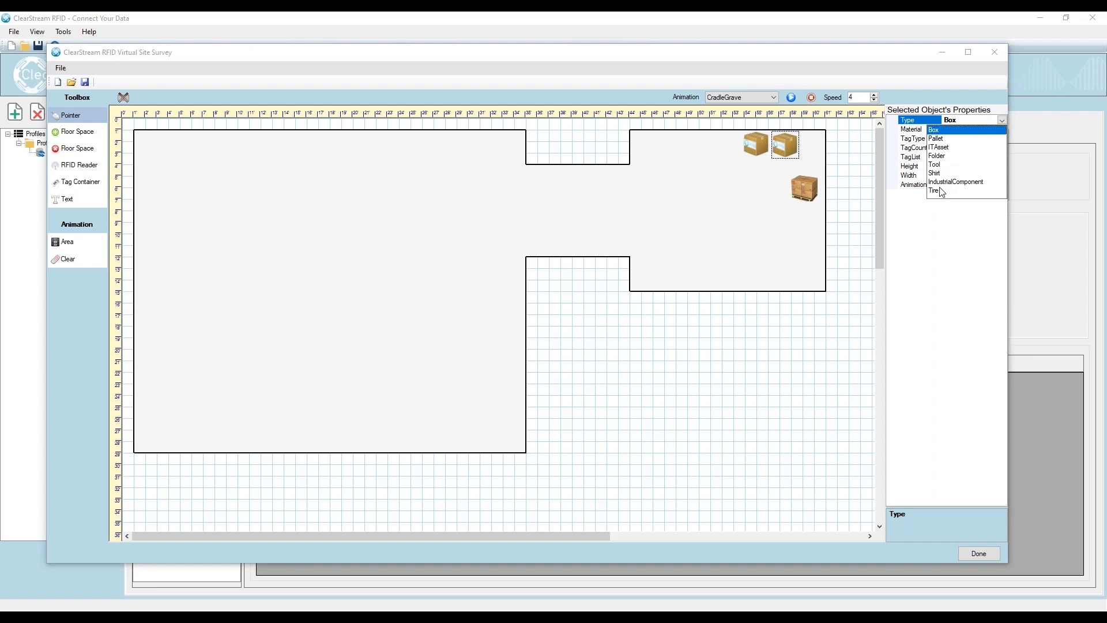
{"action": "left_click", "coordinate": [943, 151]}
{"action": "left_click", "coordinate": [943, 149]}
{"action": "left_click_drag", "start_coordinate": [791, 149], "coordinate": [808, 153]}
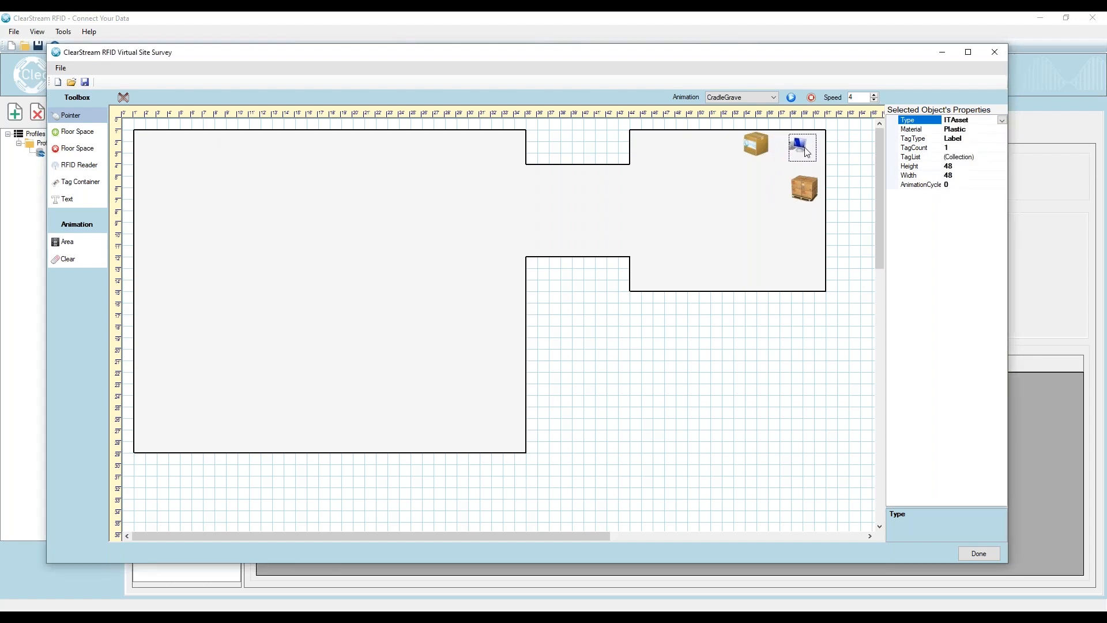
{"action": "left_click", "coordinate": [1002, 121]}
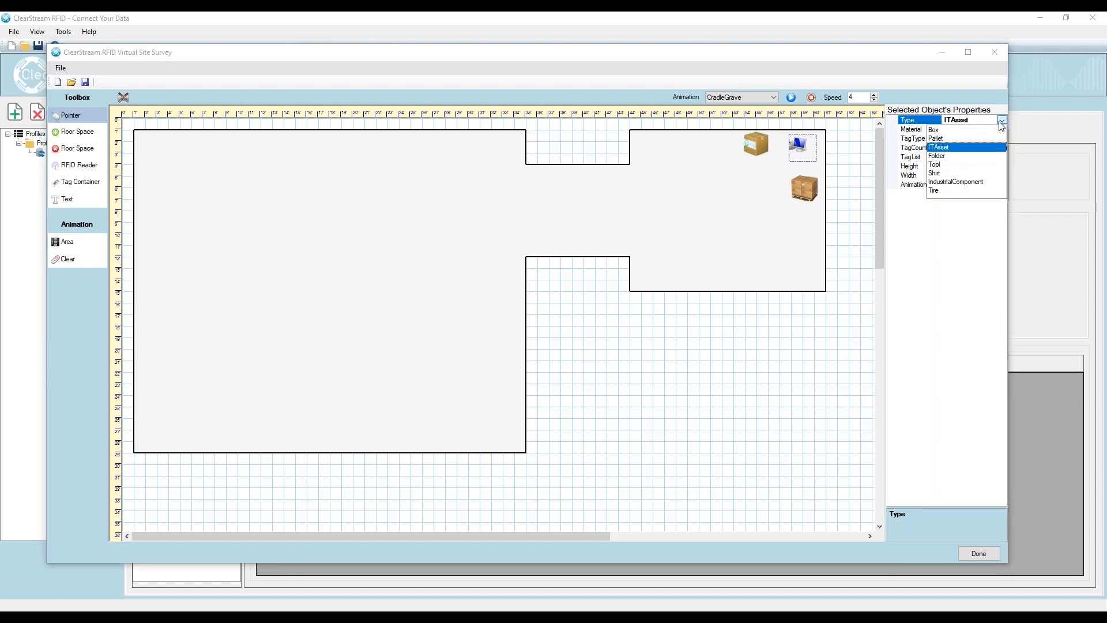
{"action": "left_click", "coordinate": [935, 165]}
{"action": "left_click_drag", "start_coordinate": [801, 156], "coordinate": [806, 156]}
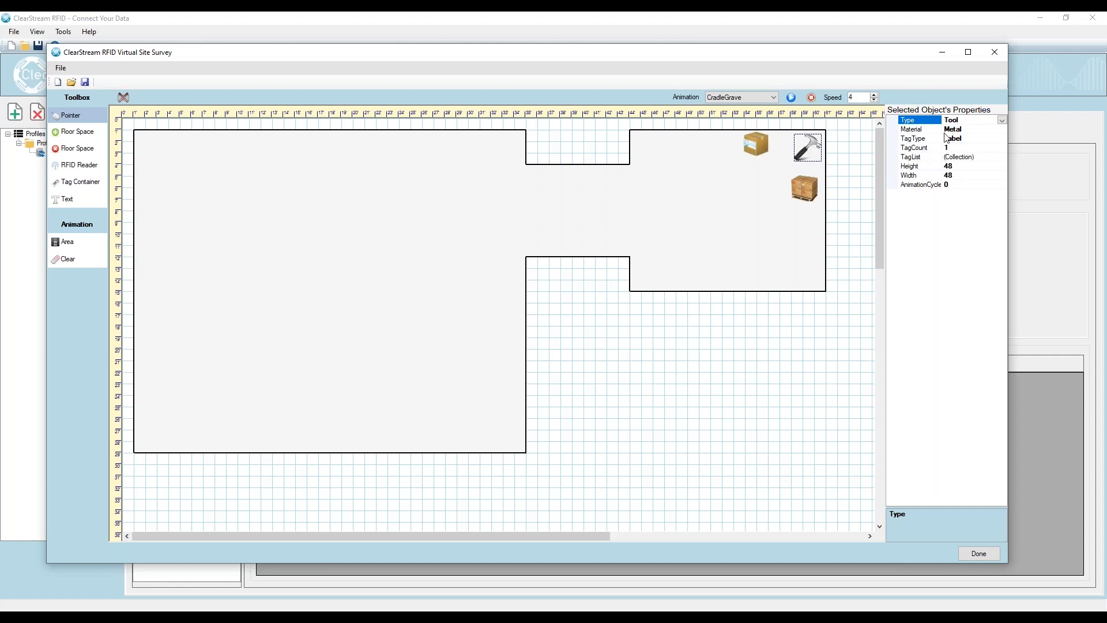
Examine the tag type and material properties of the hammer container
{"action": "left_click", "coordinate": [915, 143]}
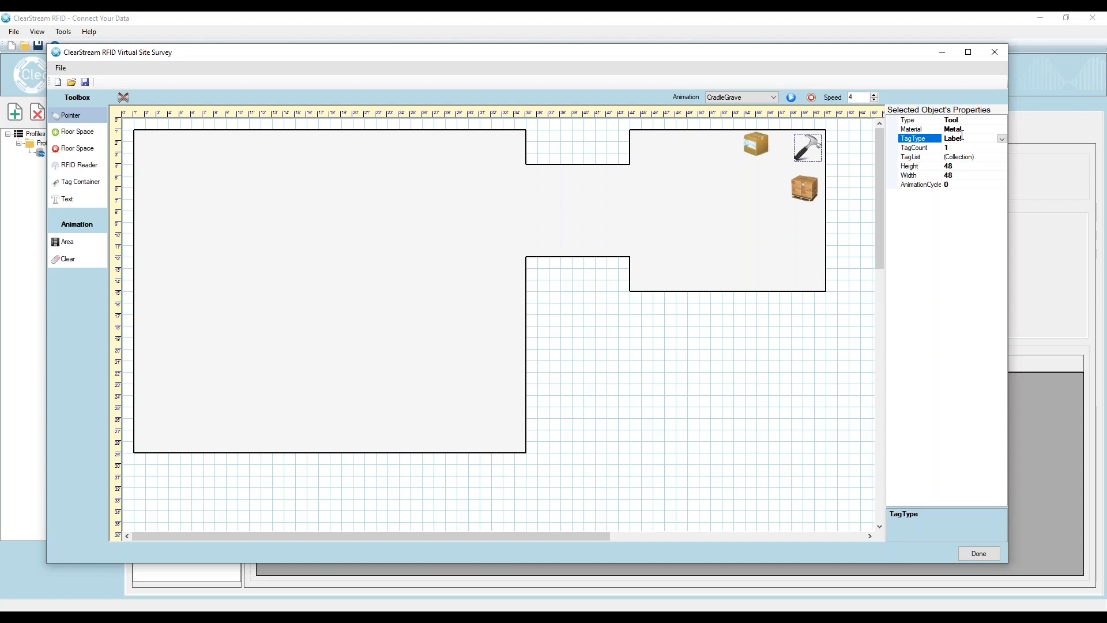
{"action": "left_click", "coordinate": [957, 128]}
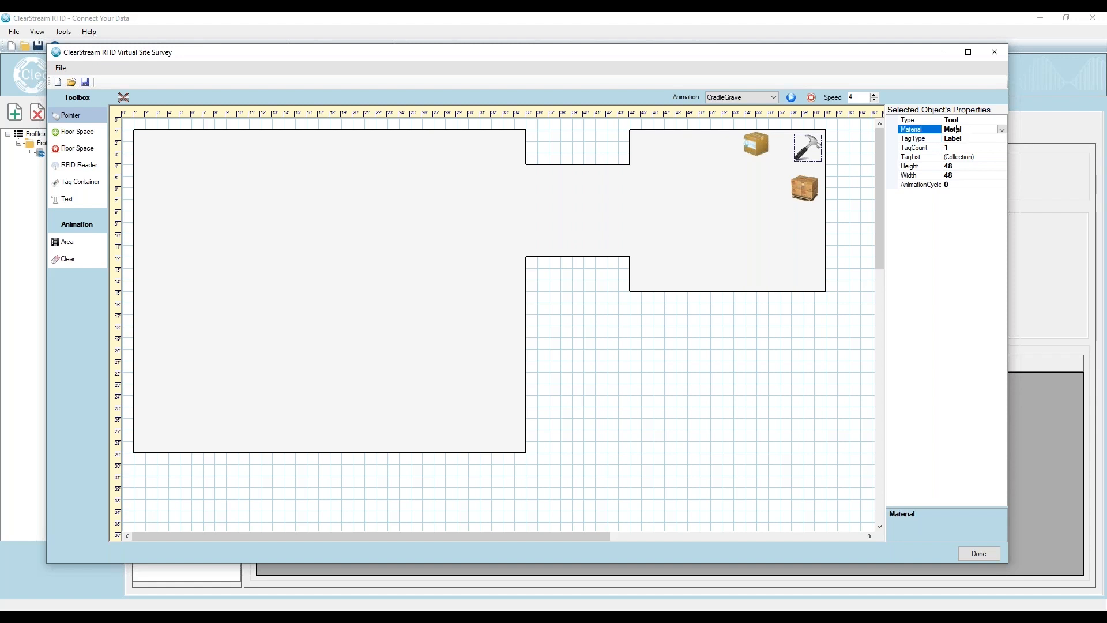
{"action": "left_click", "coordinate": [981, 139]}
{"action": "mouse_move", "coordinate": [798, 148]}
{"action": "left_mouse_down"}
{"action": "mouse_move", "coordinate": [720, 199]}
{"action": "mouse_move", "coordinate": [531, 208]}
{"action": "mouse_move", "coordinate": [690, 208]}
{"action": "mouse_move", "coordinate": [657, 197]}
{"action": "mouse_move", "coordinate": [700, 201]}
{"action": "mouse_move", "coordinate": [818, 158]}
{"action": "left_mouse_up"}
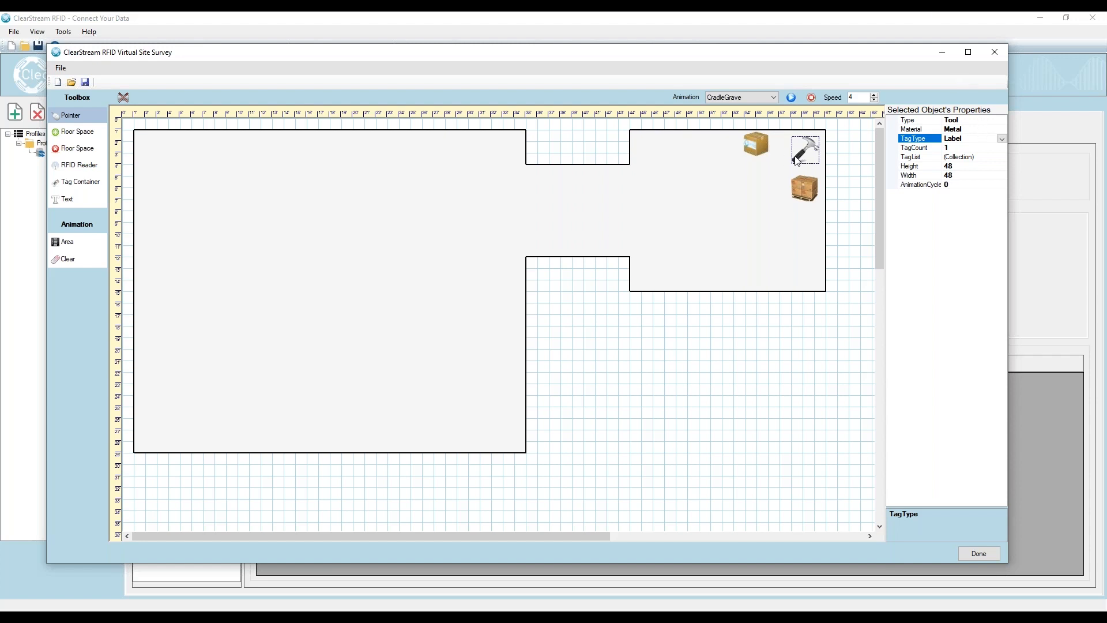
Set the hammer container's type to Box and reposition it above the pallet
{"action": "left_click", "coordinate": [982, 120]}
{"action": "left_click", "coordinate": [1002, 120]}
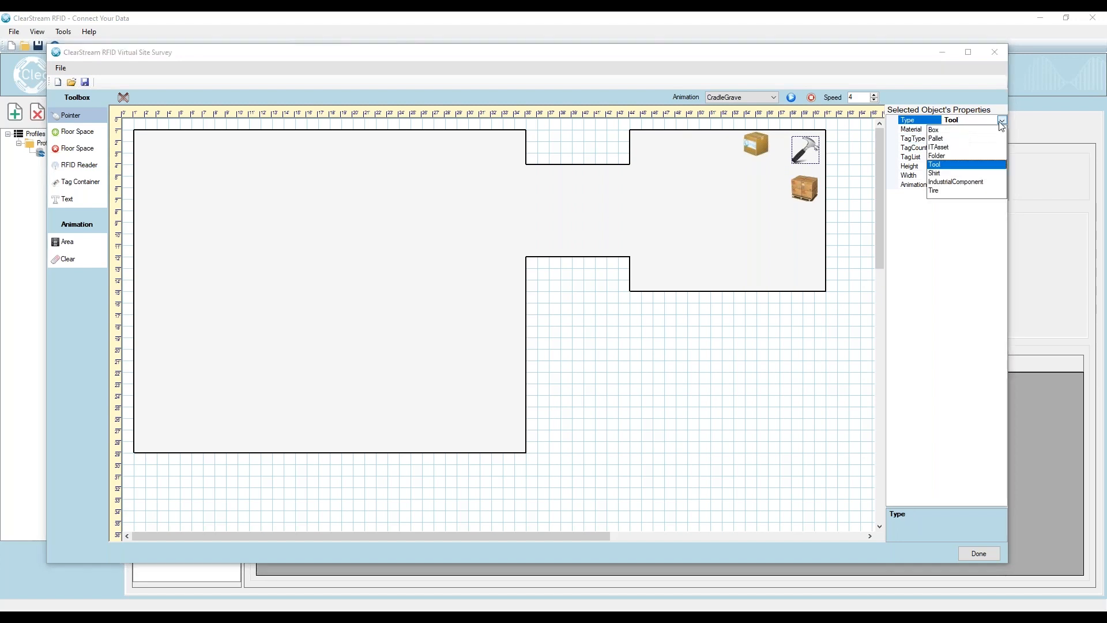
{"action": "left_click", "coordinate": [949, 130]}
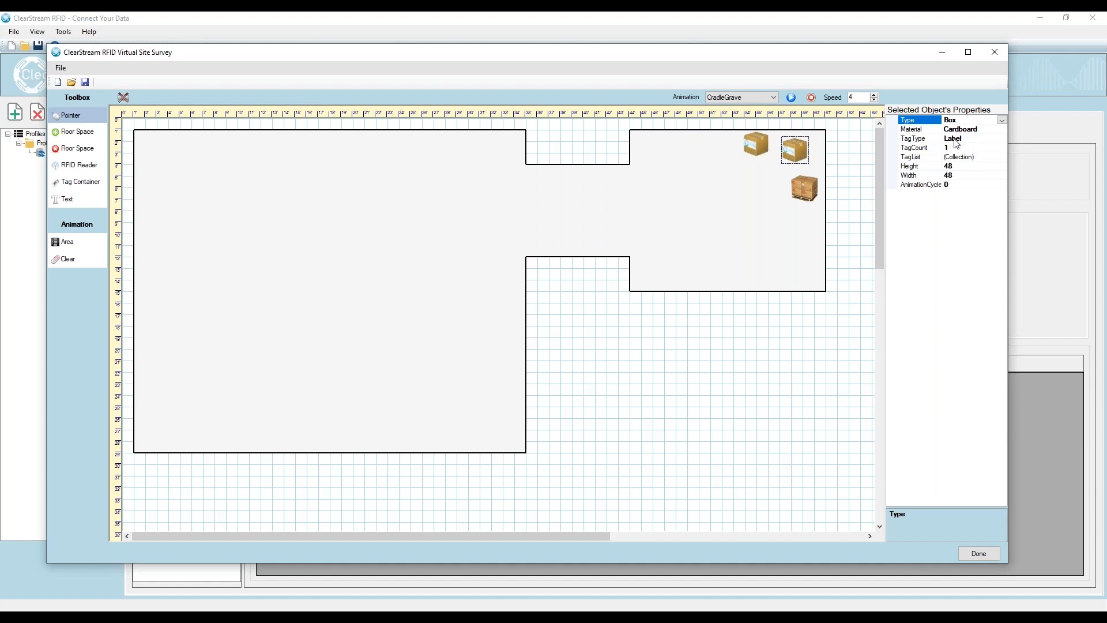
{"action": "left_click_drag", "start_coordinate": [793, 152], "coordinate": [683, 188]}
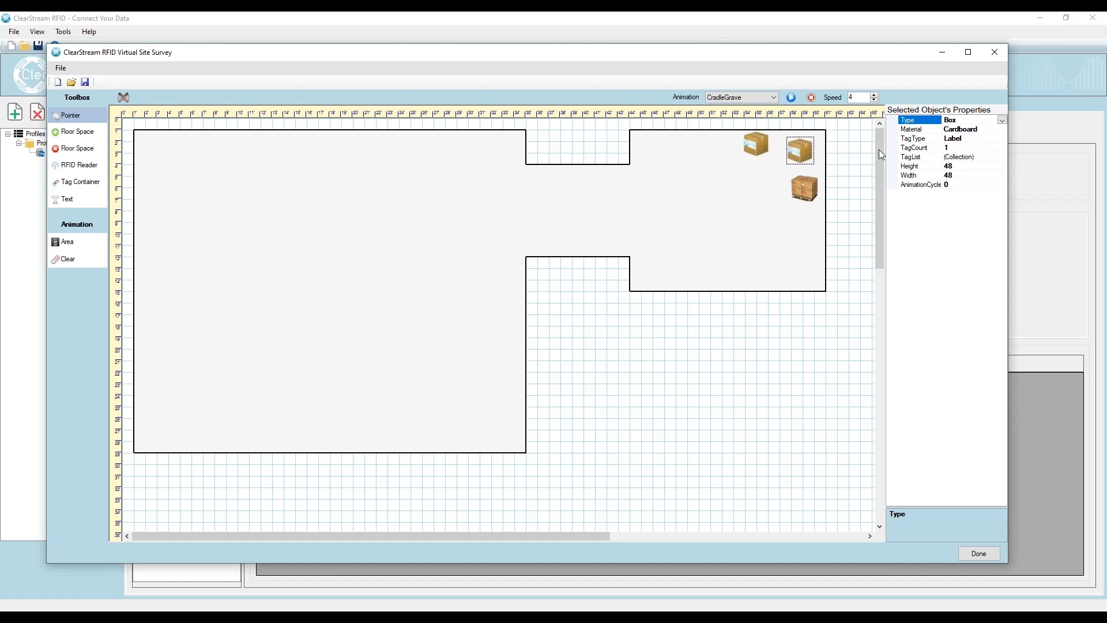
Review the tag type options for the box above the pallet, and check the other box and the pallet
{"action": "left_click", "coordinate": [976, 138]}
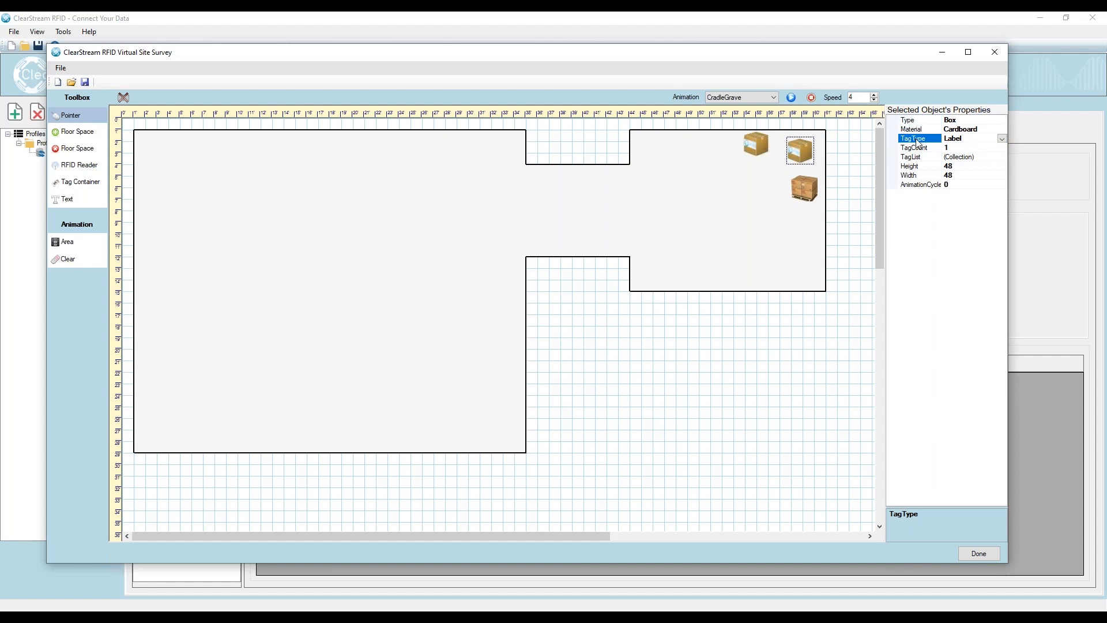
{"action": "left_click", "coordinate": [1003, 140]}
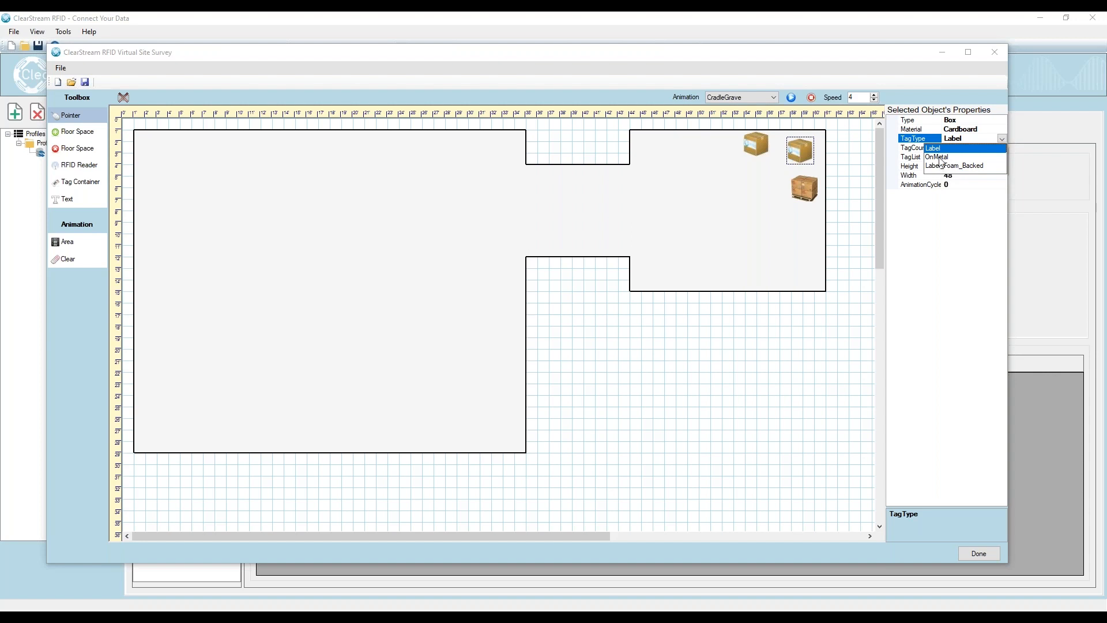
{"action": "left_click", "coordinate": [967, 322]}
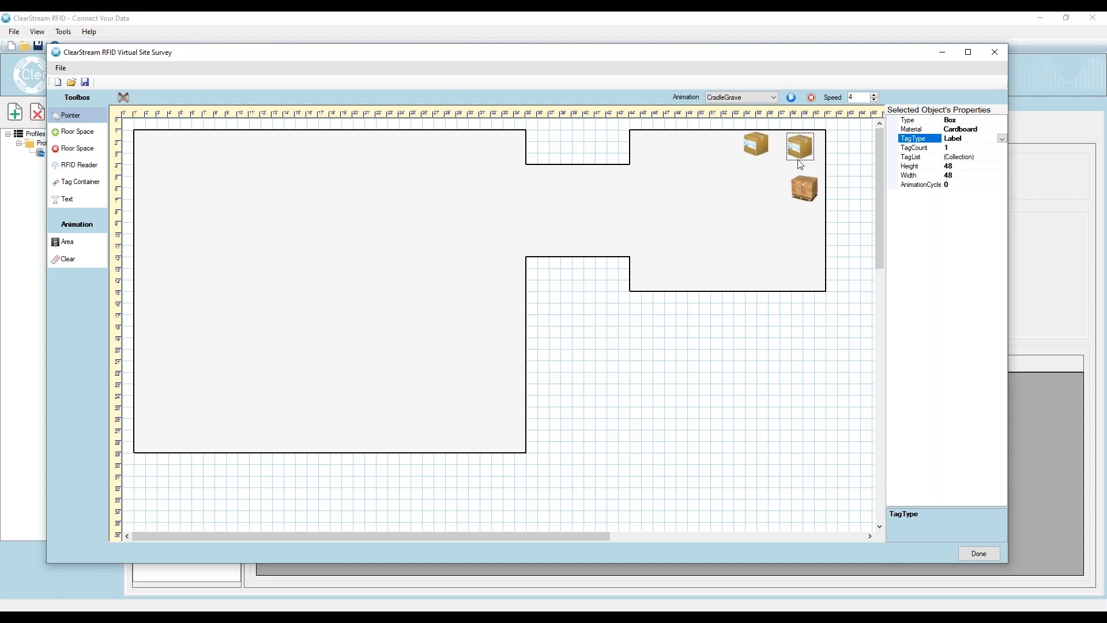
{"action": "left_click", "coordinate": [754, 144]}
{"action": "left_click", "coordinate": [805, 191]}
Add a text label reading "Stockroom A" and position it in the lower far corner of the smaller room
{"action": "left_click", "coordinate": [68, 199]}
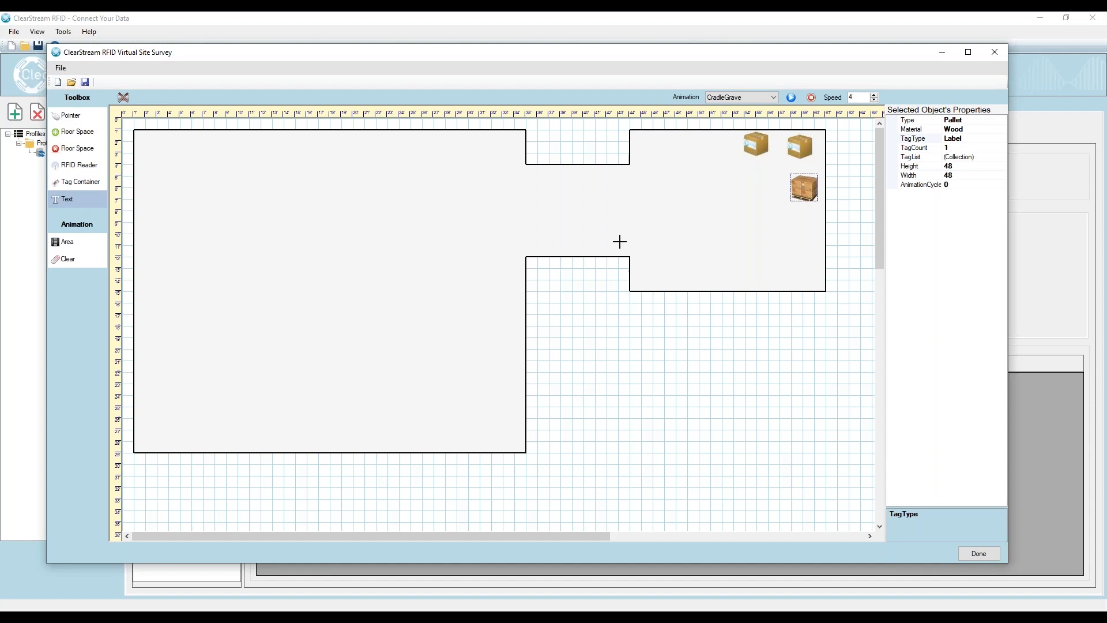
{"action": "left_click", "coordinate": [691, 262]}
{"action": "left_click", "coordinate": [74, 117]}
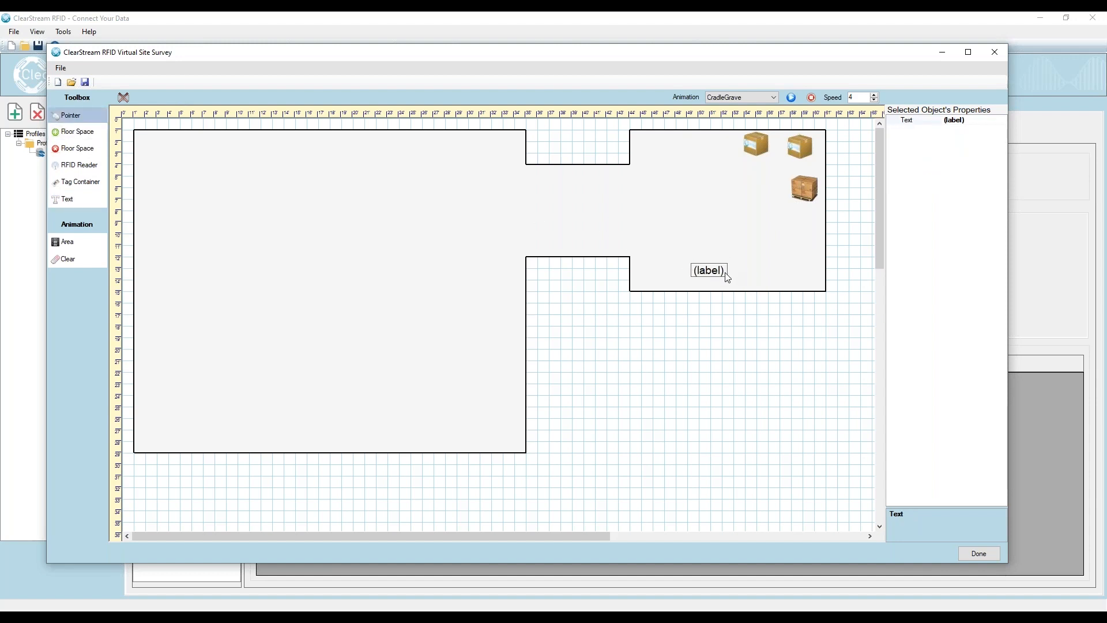
{"action": "double_click", "coordinate": [709, 271]}
{"action": "type", "text": "Stockroom"}
{"action": "type", "text": " A"}
{"action": "key", "text": "Return"}
{"action": "left_click_drag", "start_coordinate": [715, 267], "coordinate": [777, 277]}
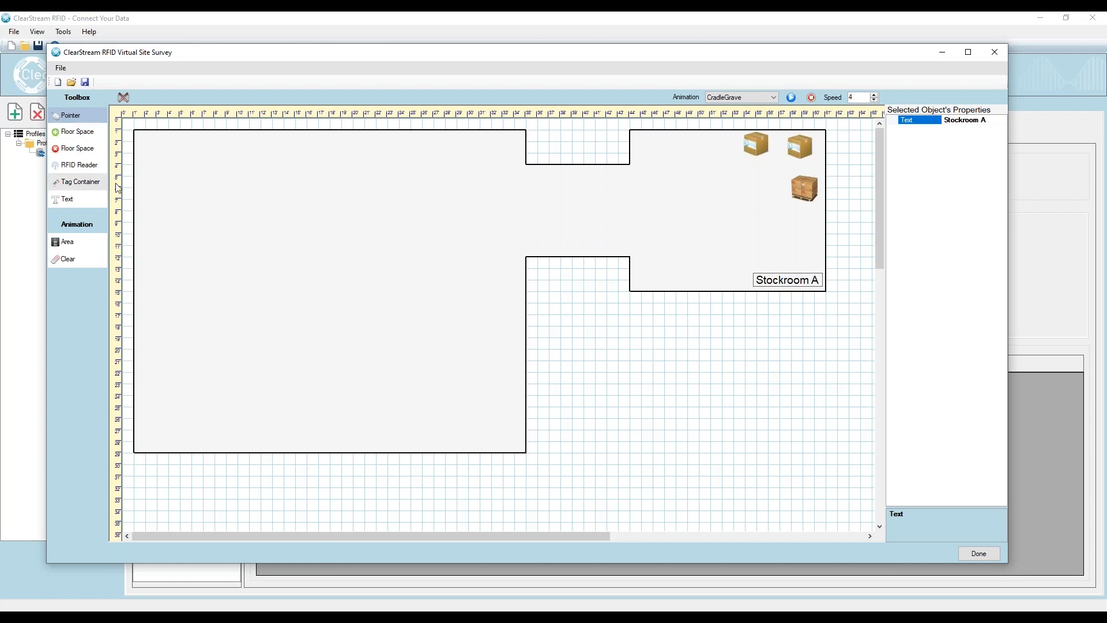
Place an RFID reader in Stockroom A's lower corner beside the corridor and move the outer box against the other box
{"action": "left_click", "coordinate": [75, 172]}
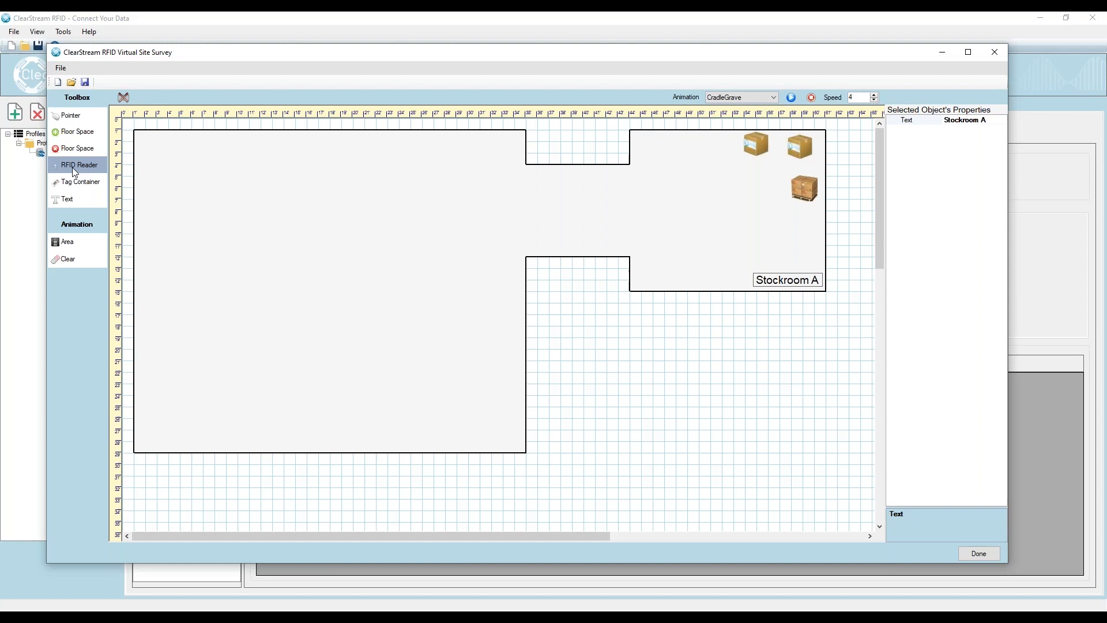
{"action": "left_click", "coordinate": [637, 266]}
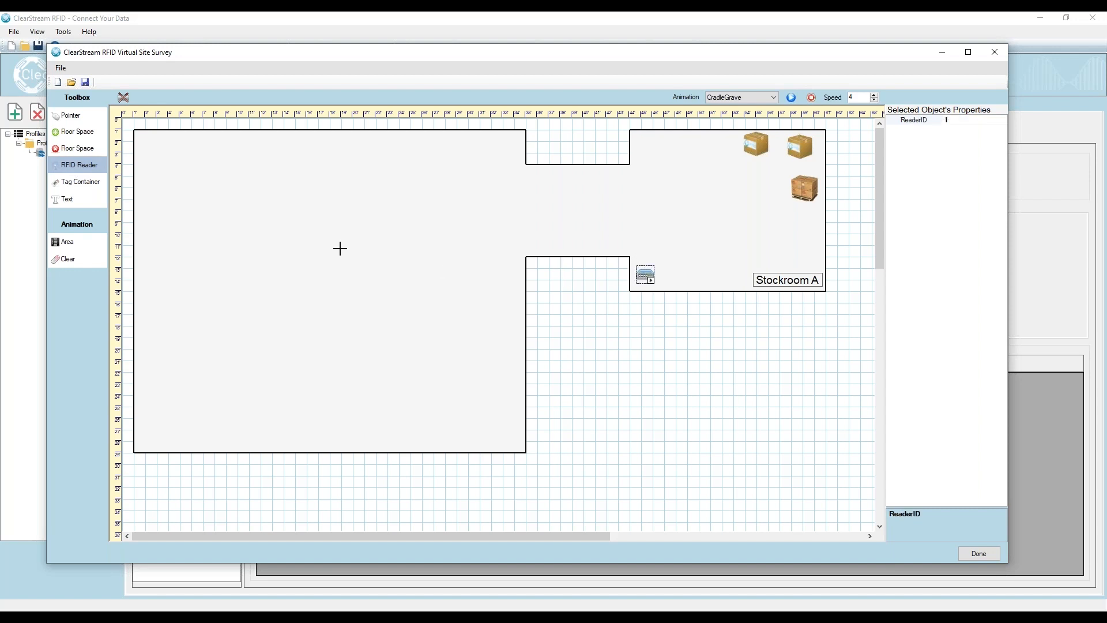
{"action": "left_click", "coordinate": [75, 116]}
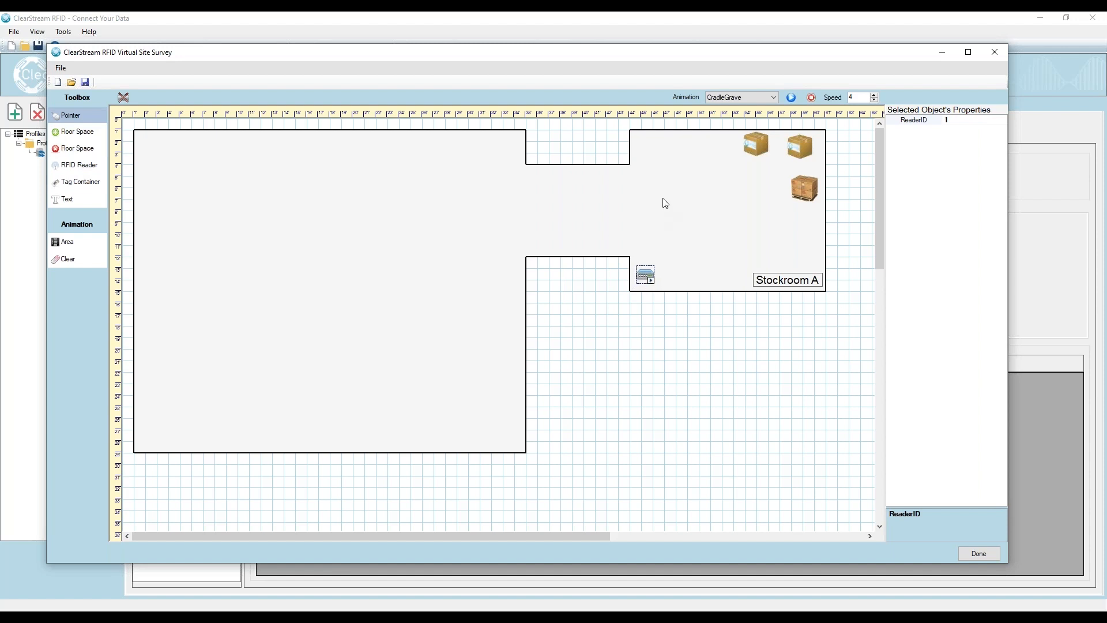
{"action": "left_click_drag", "start_coordinate": [748, 145], "coordinate": [771, 153]}
Add an antenna to the RFID reader and position it just above the reader
{"action": "right_click", "coordinate": [651, 279]}
{"action": "left_click", "coordinate": [693, 309]}
{"action": "mouse_move", "coordinate": [660, 256]}
{"action": "left_mouse_down"}
{"action": "mouse_move", "coordinate": [642, 208]}
{"action": "mouse_move", "coordinate": [655, 273]}
{"action": "left_mouse_up"}
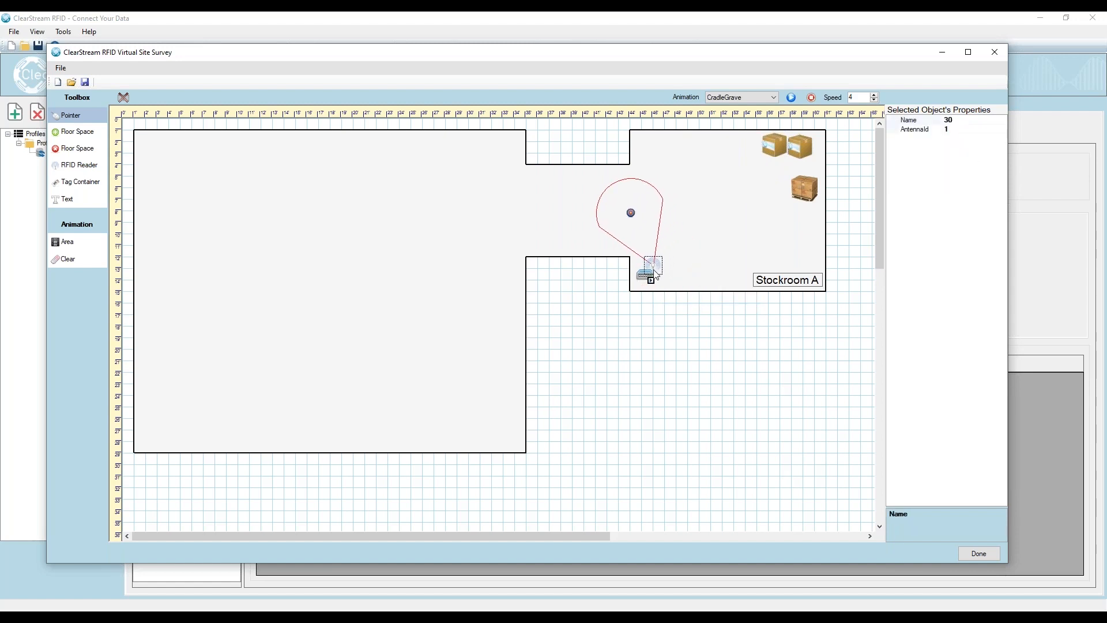
Add a second antenna to the reader, place it at the larger room's corridor entrance, and aim its read field across the corridor
{"action": "left_click", "coordinate": [652, 282]}
{"action": "right_click", "coordinate": [653, 282]}
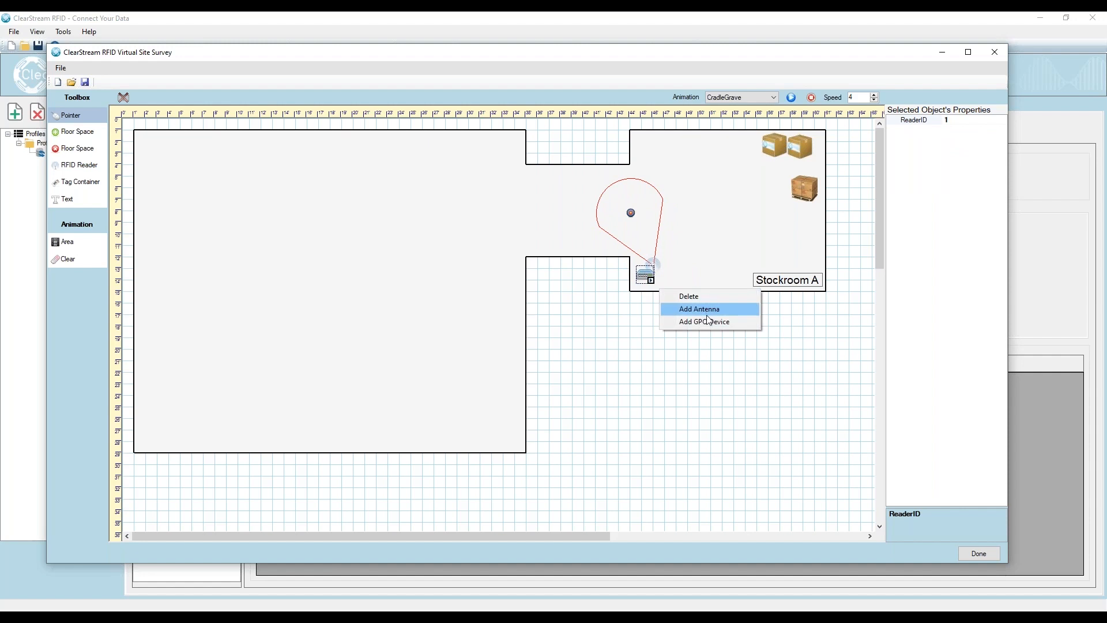
{"action": "left_click", "coordinate": [694, 309]}
{"action": "left_click_drag", "start_coordinate": [690, 263], "coordinate": [529, 231]}
{"action": "left_click_drag", "start_coordinate": [499, 153], "coordinate": [510, 146]}
{"action": "mouse_move", "coordinate": [539, 217]}
{"action": "left_mouse_down"}
{"action": "mouse_move", "coordinate": [521, 225]}
{"action": "mouse_move", "coordinate": [513, 205]}
{"action": "mouse_move", "coordinate": [523, 227]}
{"action": "left_mouse_up"}
Fine-tune both antennas' positions and aim their read fields so each covers one end of the corridor without overlapping
{"action": "left_click_drag", "start_coordinate": [631, 217], "coordinate": [631, 211]}
{"action": "mouse_move", "coordinate": [655, 274]}
{"action": "left_mouse_down"}
{"action": "mouse_move", "coordinate": [645, 279]}
{"action": "mouse_move", "coordinate": [642, 261]}
{"action": "left_mouse_up"}
{"action": "left_click_drag", "start_coordinate": [515, 152], "coordinate": [519, 162]}
{"action": "left_click_drag", "start_coordinate": [524, 229], "coordinate": [543, 229]}
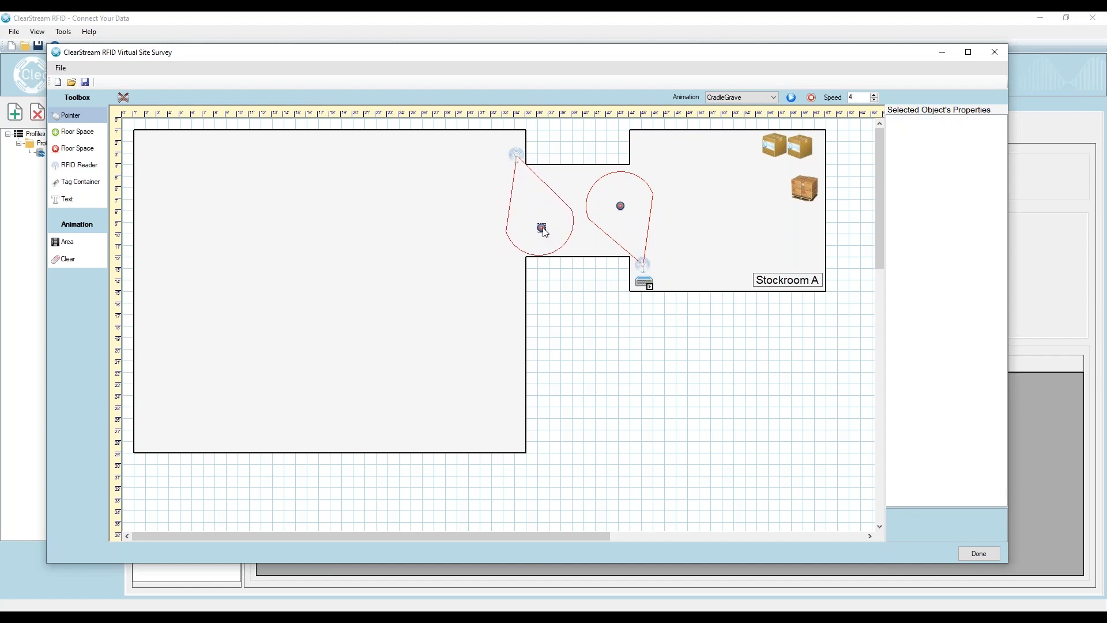
{"action": "left_click_drag", "start_coordinate": [621, 206], "coordinate": [613, 203]}
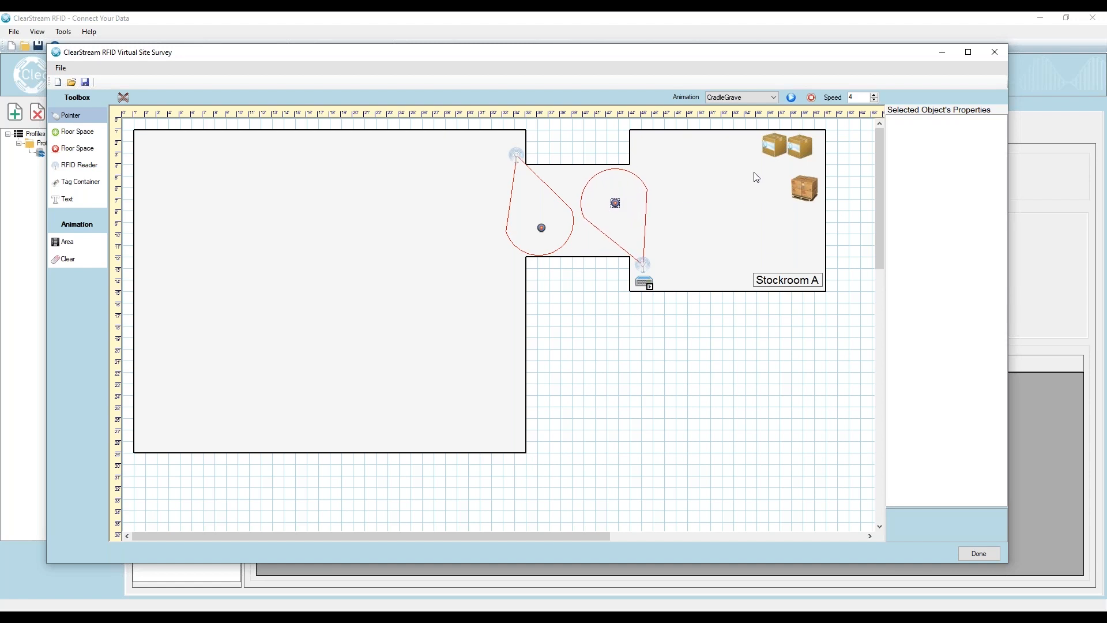
Move a box from Stockroom A through both antenna fields into the larger room and bring it back beside the other box
{"action": "left_click", "coordinate": [775, 155]}
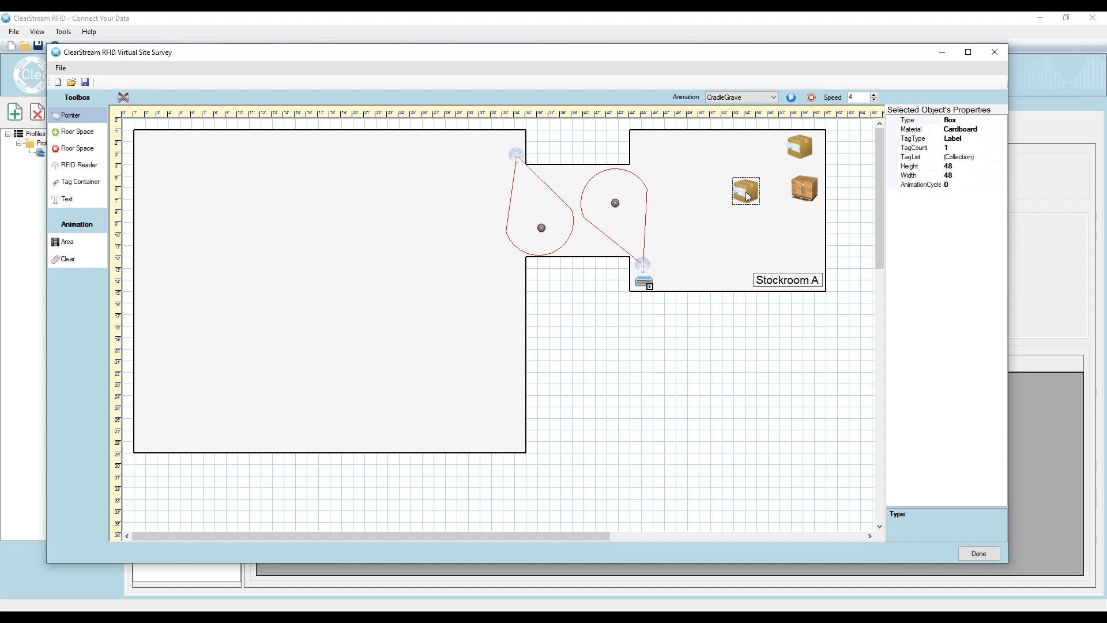
{"action": "mouse_move", "coordinate": [702, 208]}
{"action": "left_mouse_down"}
{"action": "mouse_move", "coordinate": [469, 195]}
{"action": "mouse_move", "coordinate": [528, 155]}
{"action": "mouse_move", "coordinate": [457, 211]}
{"action": "mouse_move", "coordinate": [687, 215]}
{"action": "left_mouse_up"}
{"action": "left_click_drag", "start_coordinate": [628, 211], "coordinate": [488, 229]}
{"action": "left_click_drag", "start_coordinate": [479, 224], "coordinate": [835, 233]}
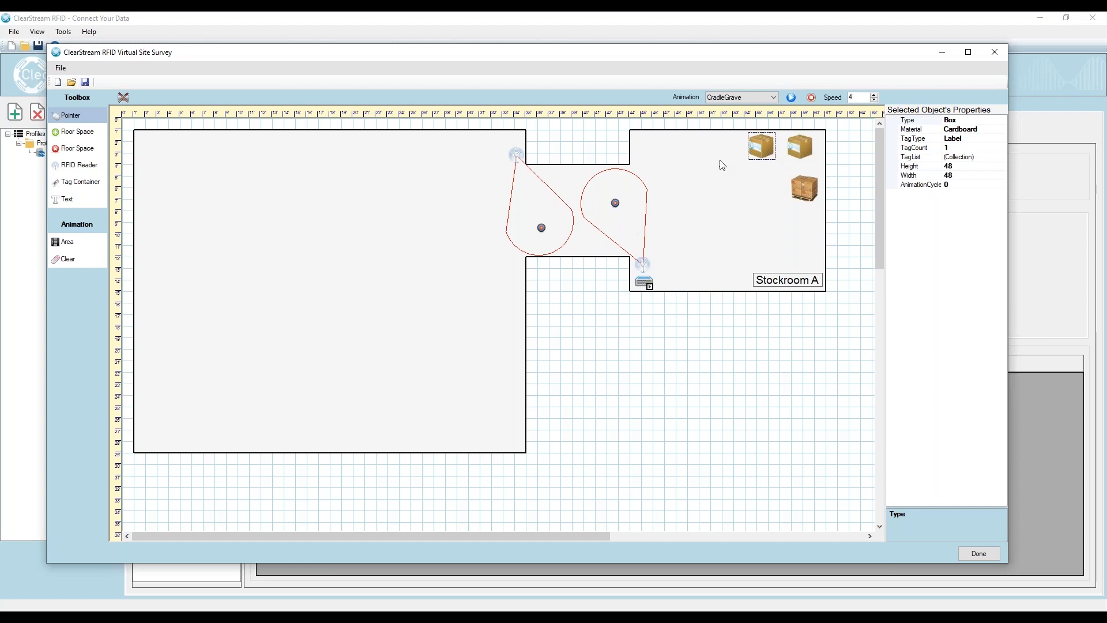
Check the properties of the RFID reader and the two boxes in Stockroom A
{"action": "left_click", "coordinate": [644, 287]}
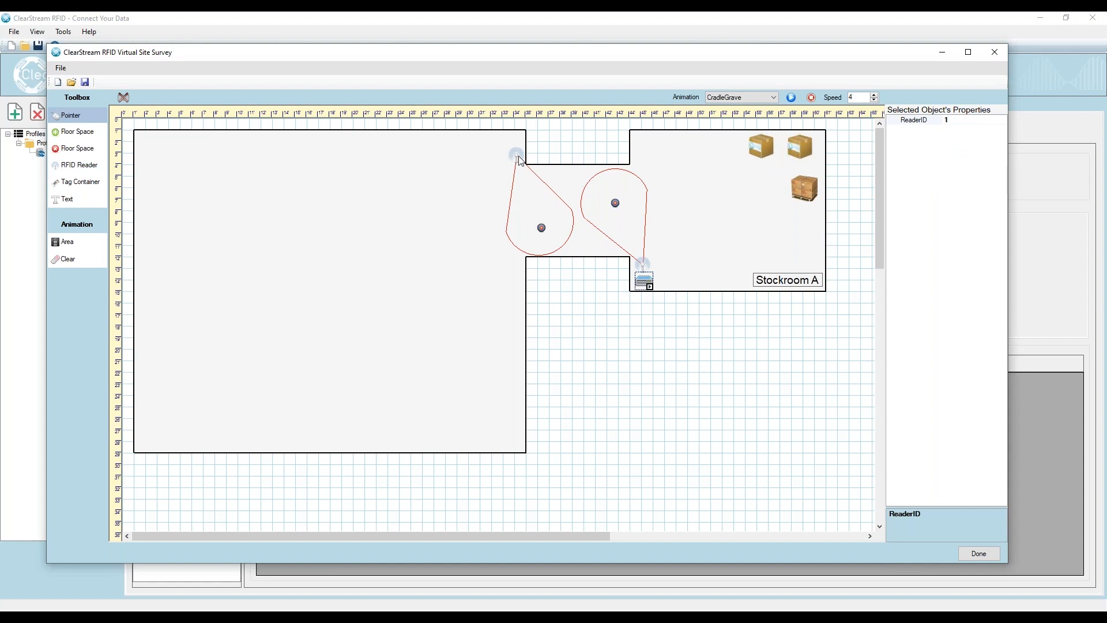
{"action": "left_click", "coordinate": [760, 148]}
{"action": "left_click", "coordinate": [796, 146]}
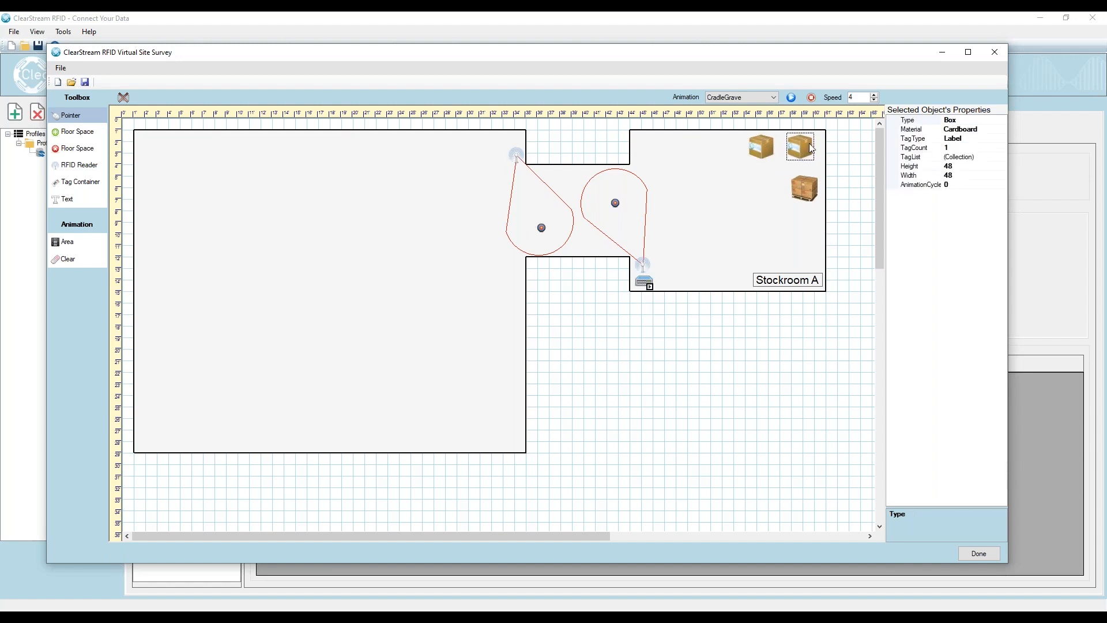
{"action": "left_click", "coordinate": [770, 153]}
Add a text label reading "Workspace" and position it in the larger room's lower corner nearest the corridor
{"action": "left_click", "coordinate": [75, 200]}
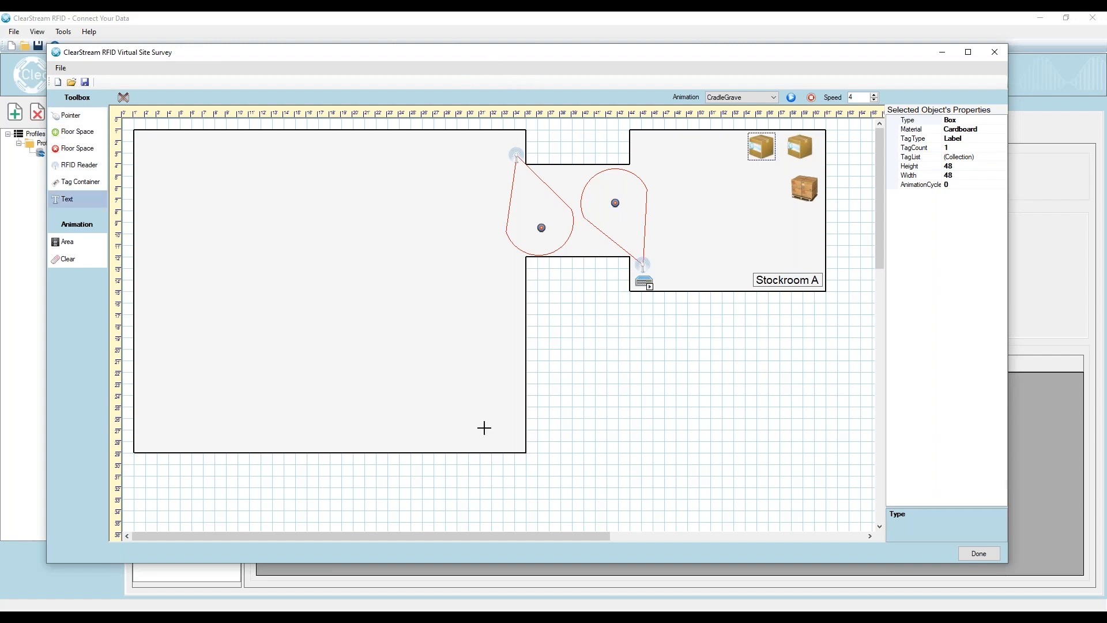
{"action": "left_click", "coordinate": [438, 427]}
{"action": "left_click", "coordinate": [72, 116]}
{"action": "left_click", "coordinate": [462, 435]}
{"action": "double_click", "coordinate": [471, 436]}
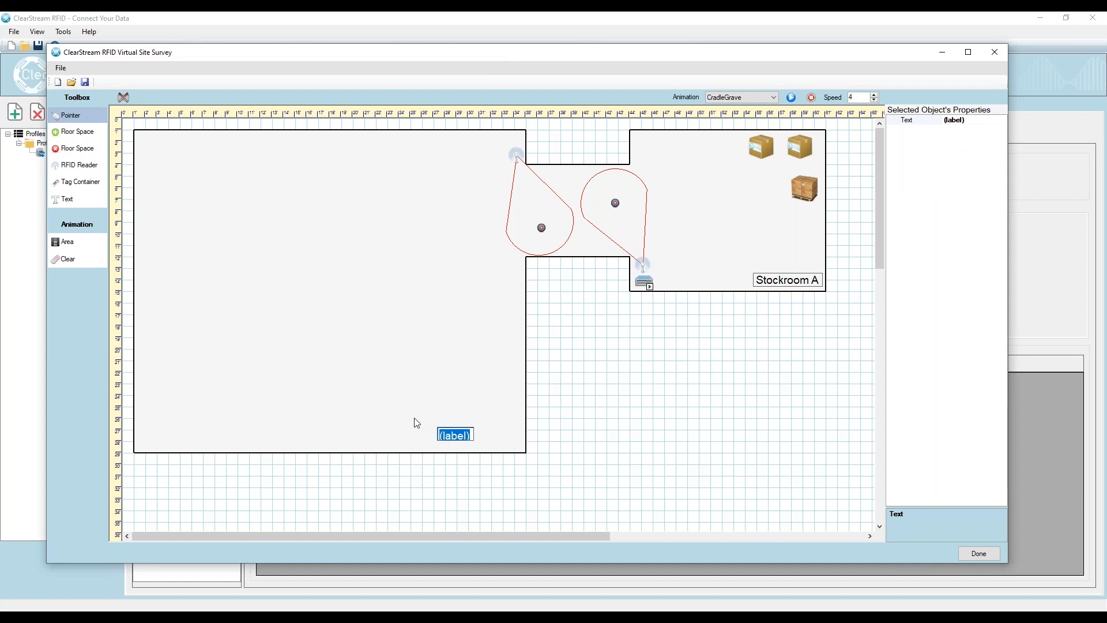
{"action": "type", "text": "Workspace"}
{"action": "key", "text": "Return"}
{"action": "left_click_drag", "start_coordinate": [466, 433], "coordinate": [489, 441]}
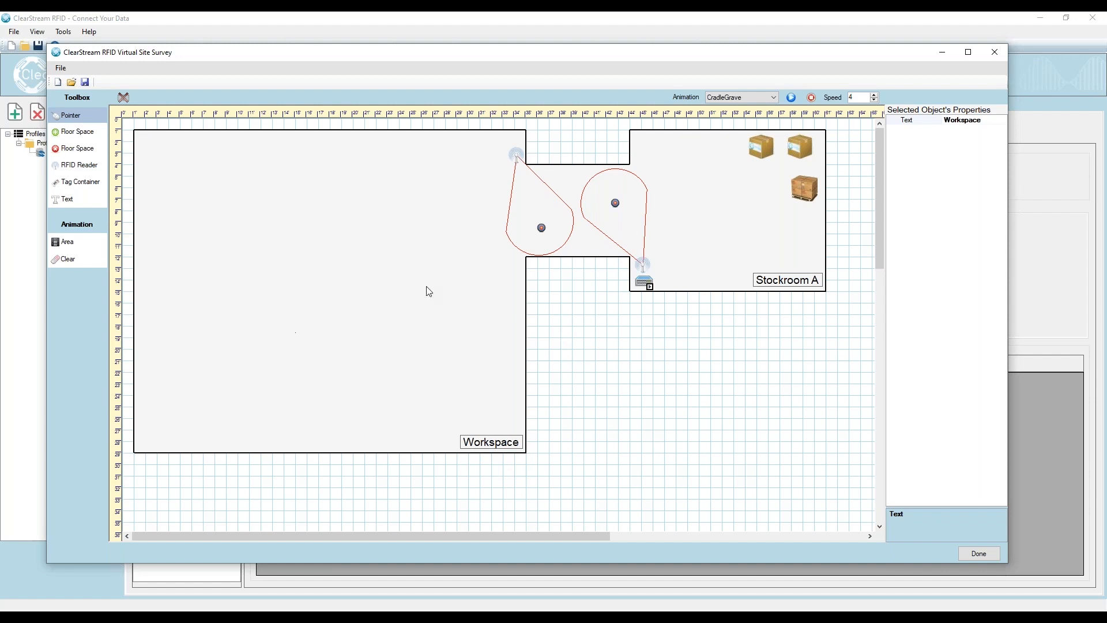
{"action": "left_click", "coordinate": [758, 147]}
{"action": "left_click", "coordinate": [787, 148]}
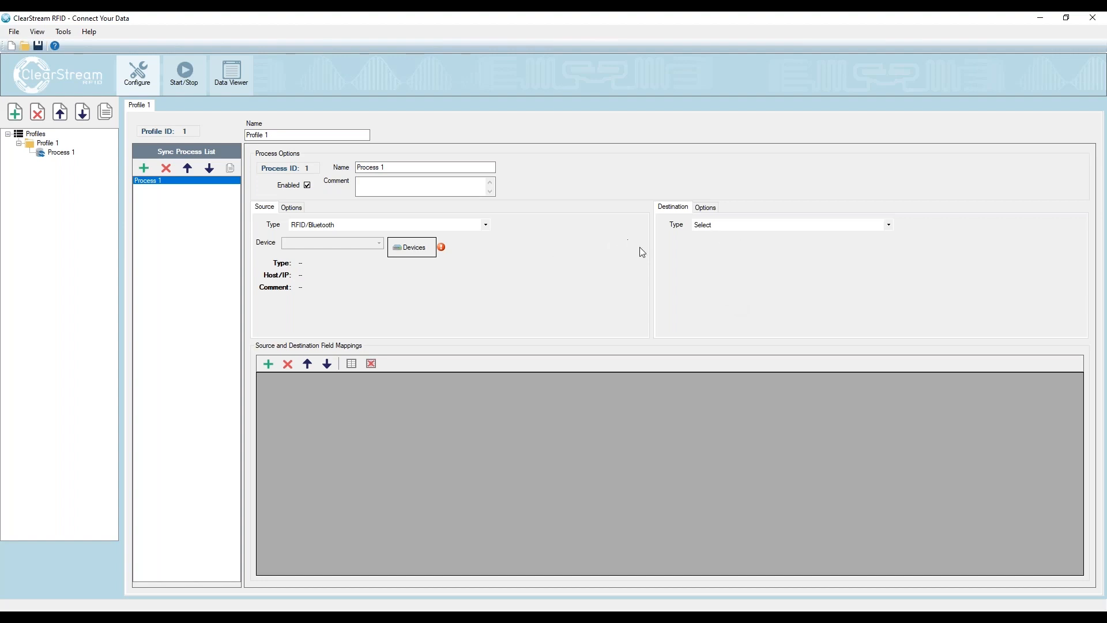
Set the process destination to ODBC with the "ClearStream RFID Sample 64-Bit - System" datasource and the "RFID Tag List" table
{"action": "left_click", "coordinate": [777, 226]}
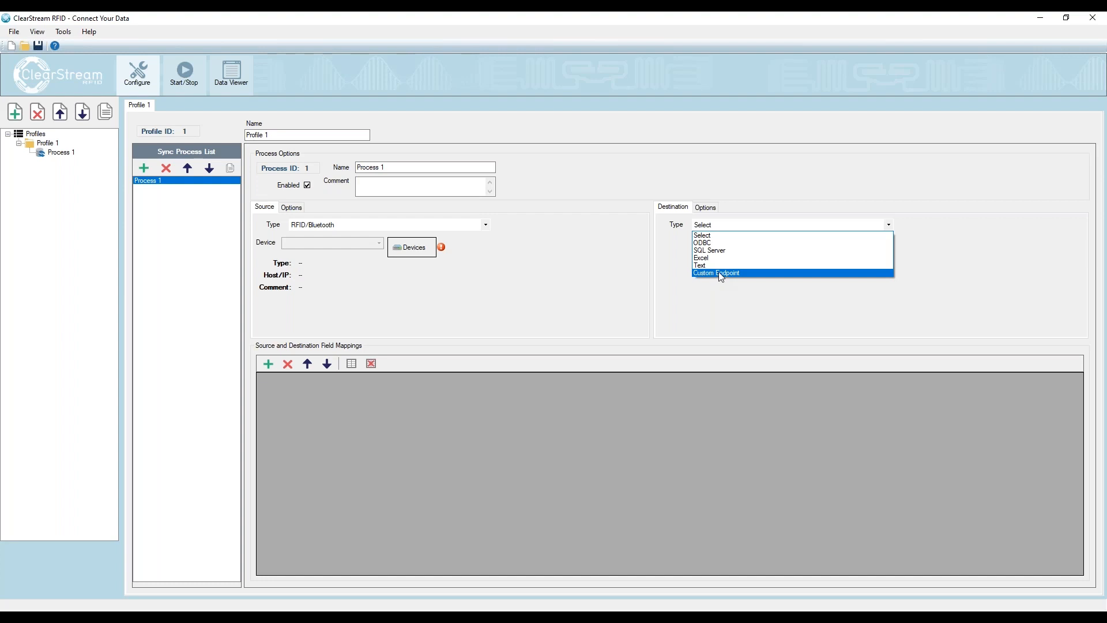
{"action": "left_click", "coordinate": [709, 242]}
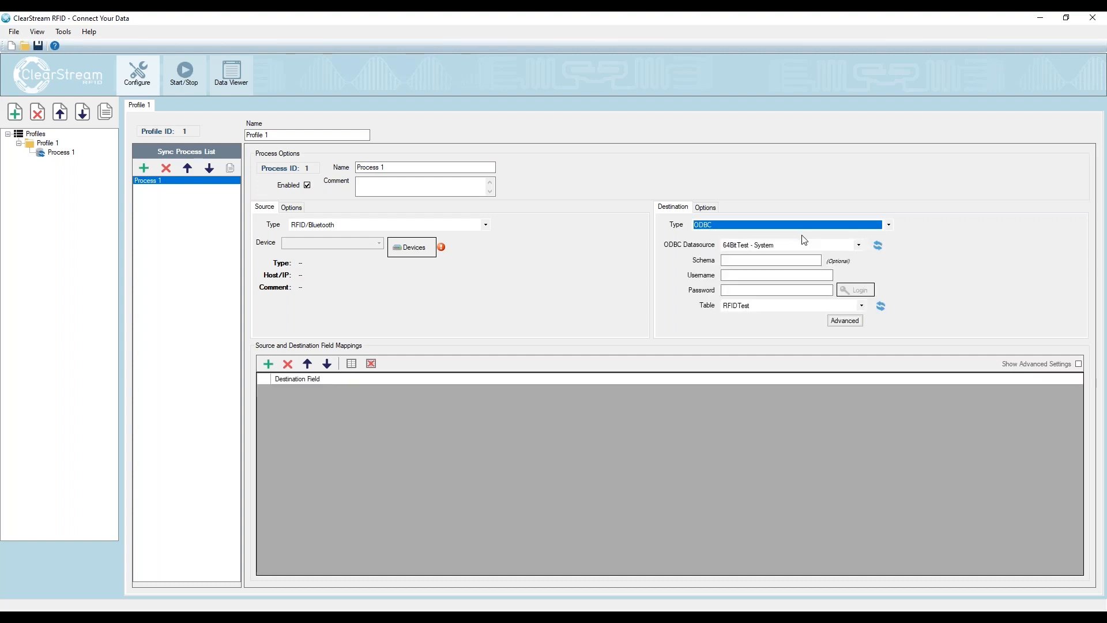
{"action": "left_click", "coordinate": [857, 246]}
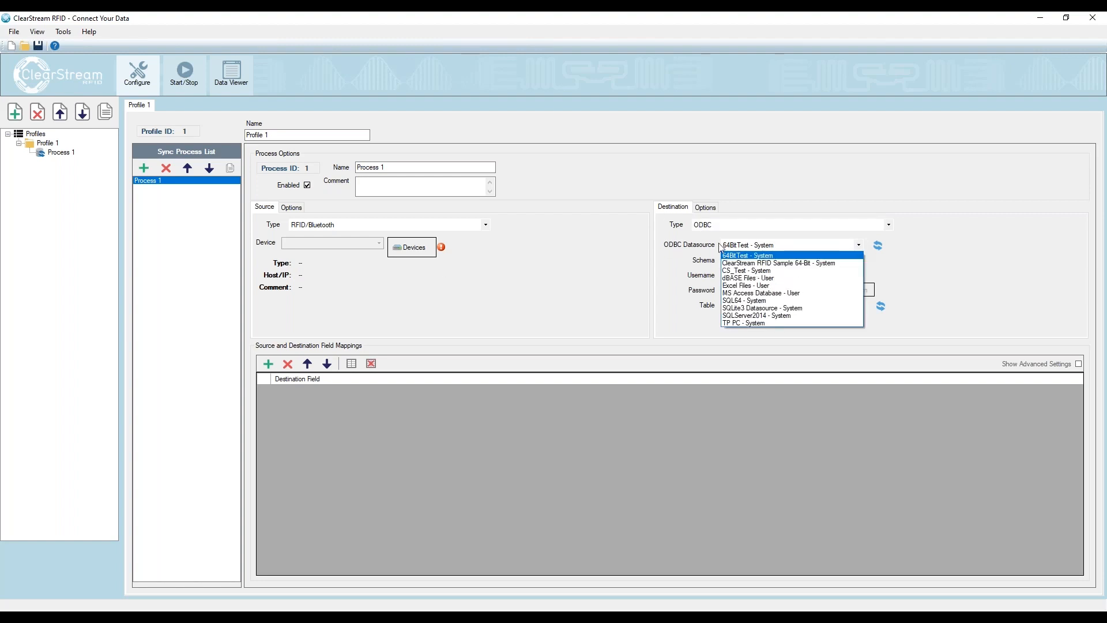
{"action": "left_click", "coordinate": [749, 263]}
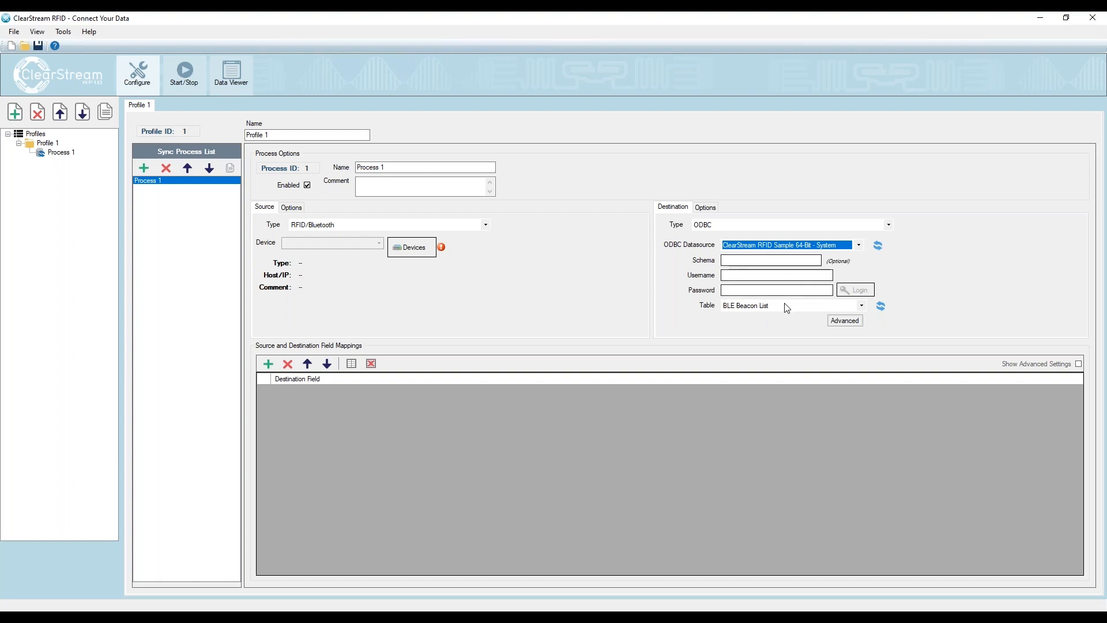
{"action": "left_click", "coordinate": [862, 307]}
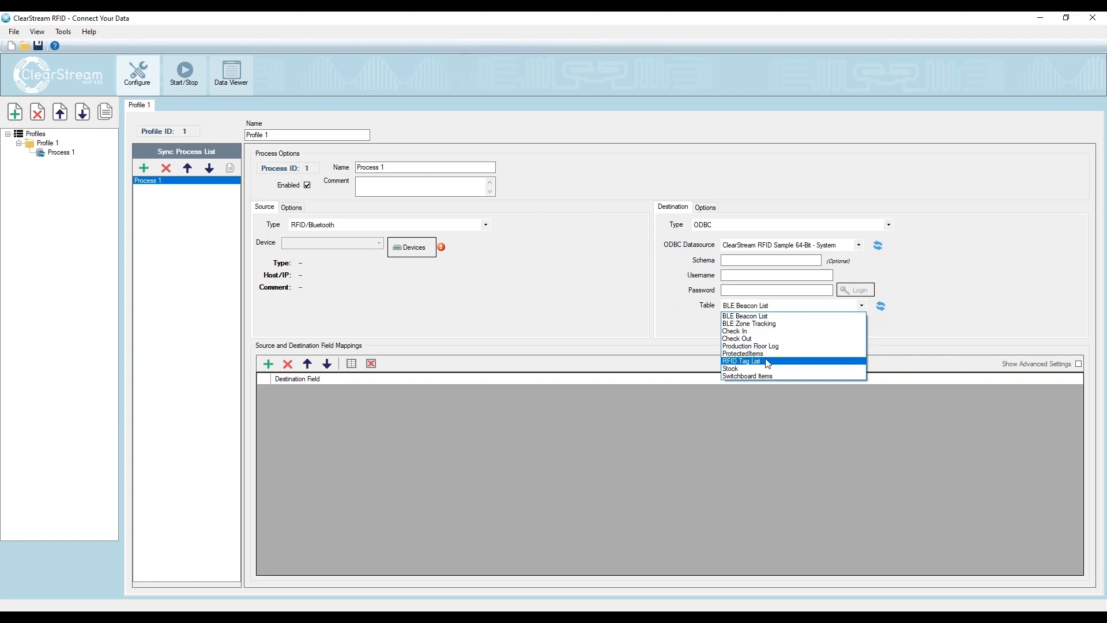
{"action": "left_click", "coordinate": [746, 362]}
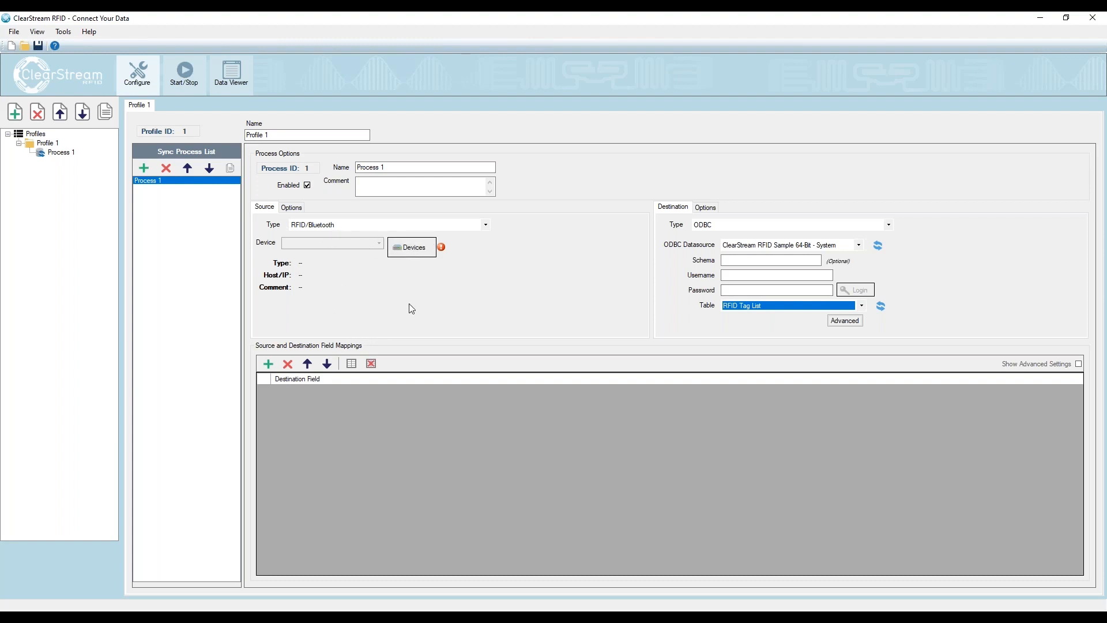
Add an Emulated device as the RFID source and name it "Stockroom A Reader"
{"action": "left_click", "coordinate": [423, 248]}
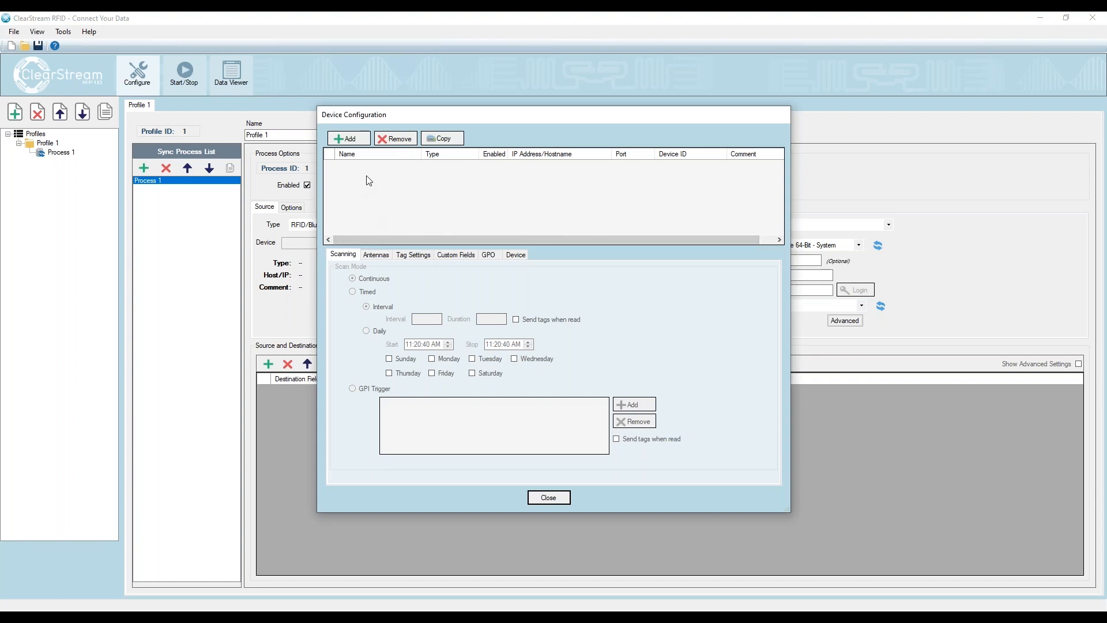
{"action": "left_click", "coordinate": [358, 138]}
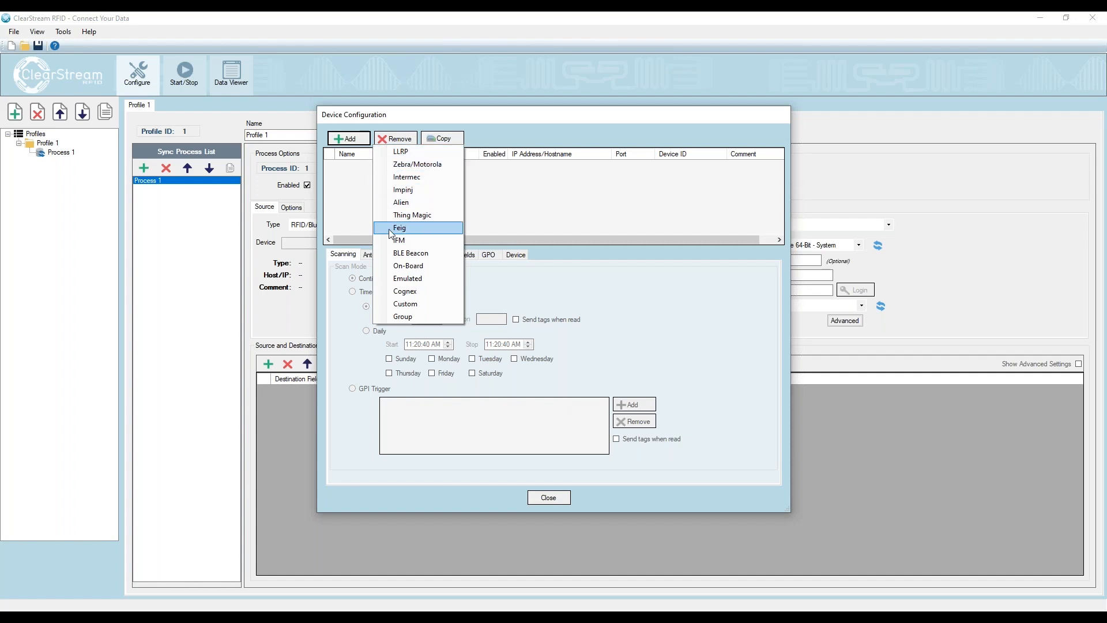
{"action": "left_click", "coordinate": [410, 279]}
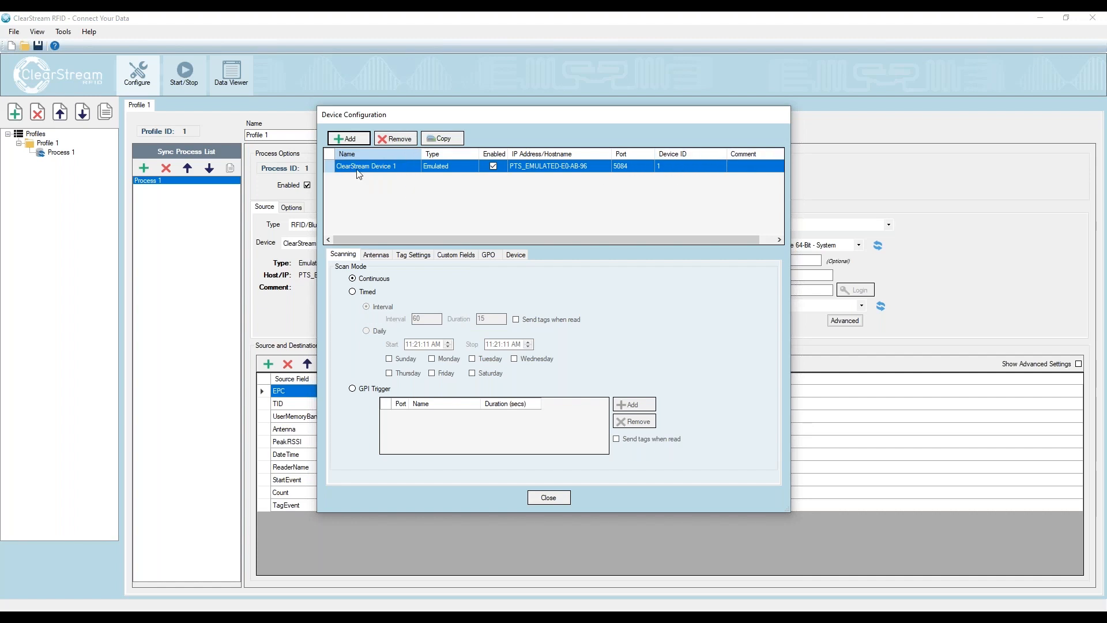
{"action": "left_click", "coordinate": [390, 167]}
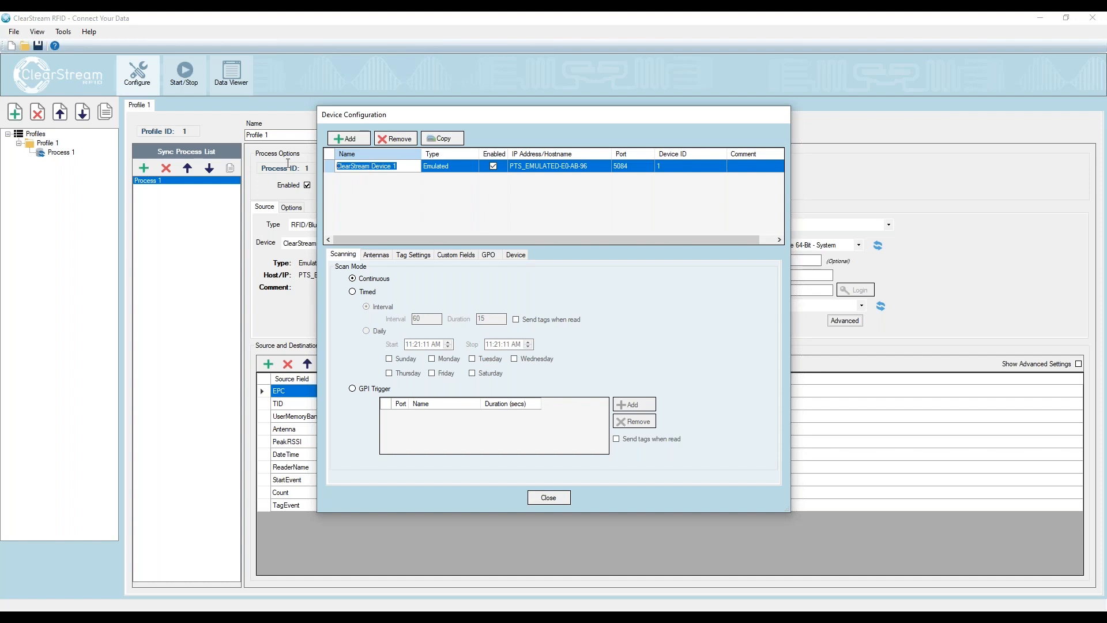
{"action": "type", "text": "Stockroom A Reader"}
{"action": "left_click", "coordinate": [753, 170]}
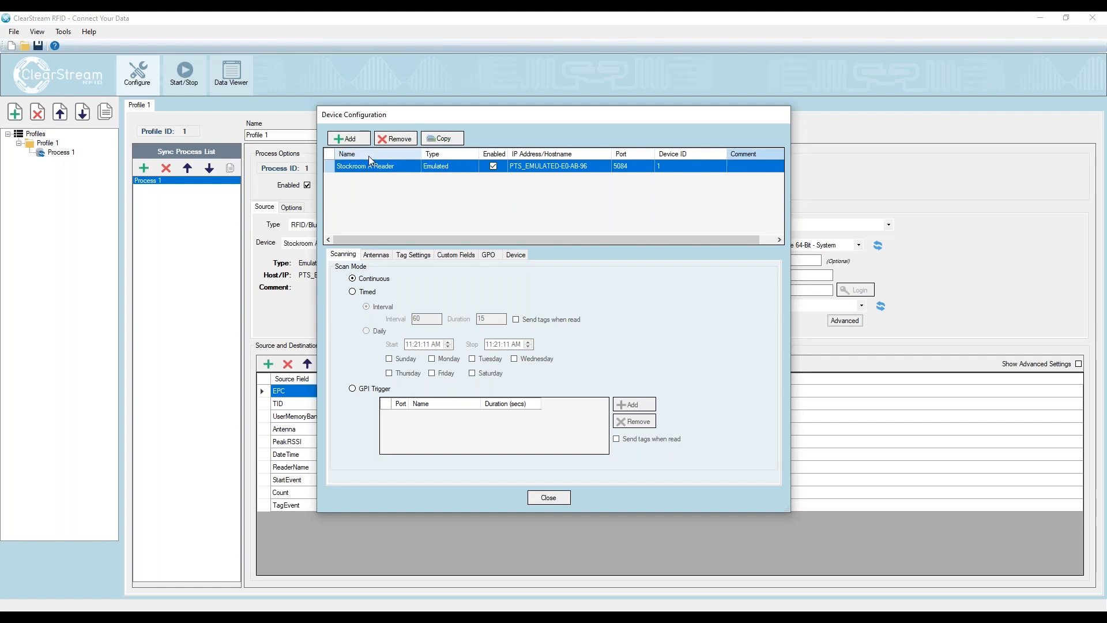
Add two antennas to the Stockroom A Reader and close the device configuration
{"action": "left_click", "coordinate": [379, 258]}
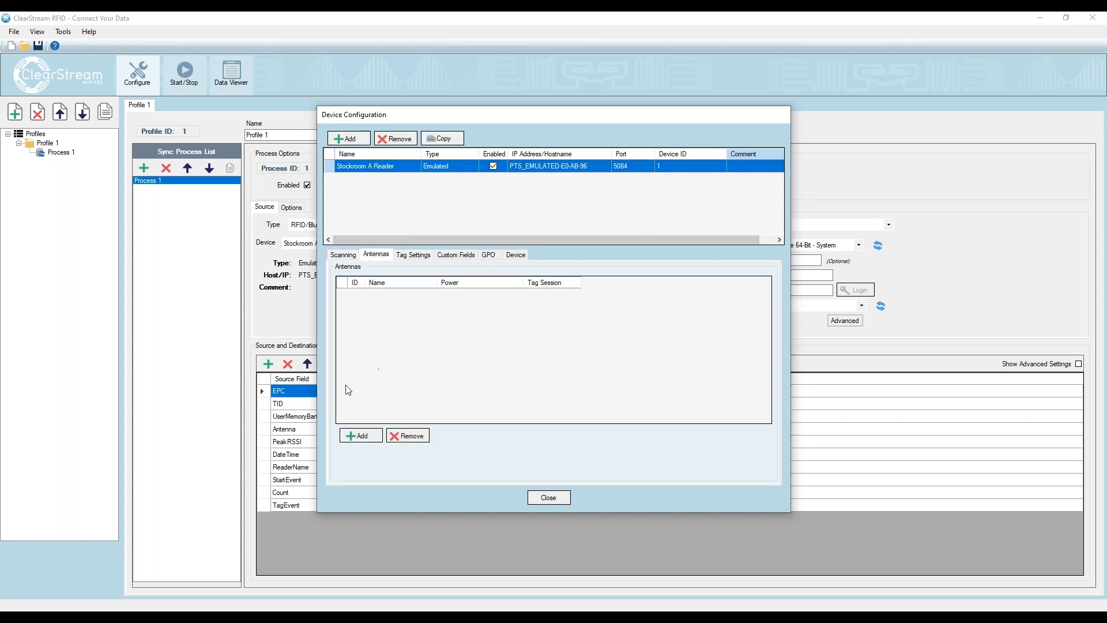
{"action": "left_click", "coordinate": [369, 441]}
{"action": "left_click", "coordinate": [369, 441]}
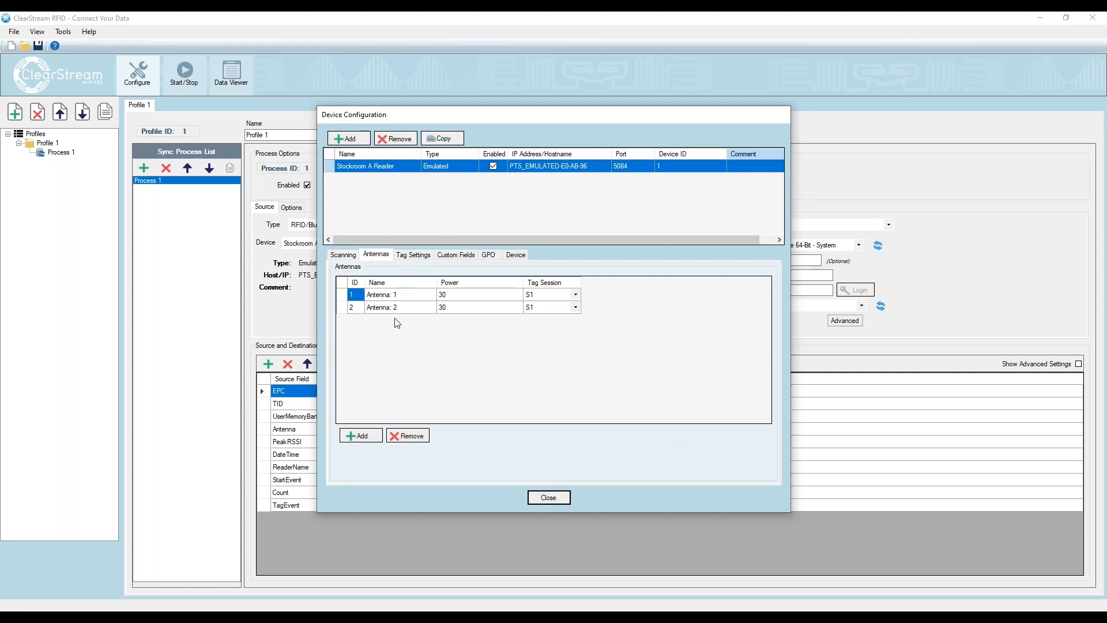
{"action": "left_click", "coordinate": [547, 498]}
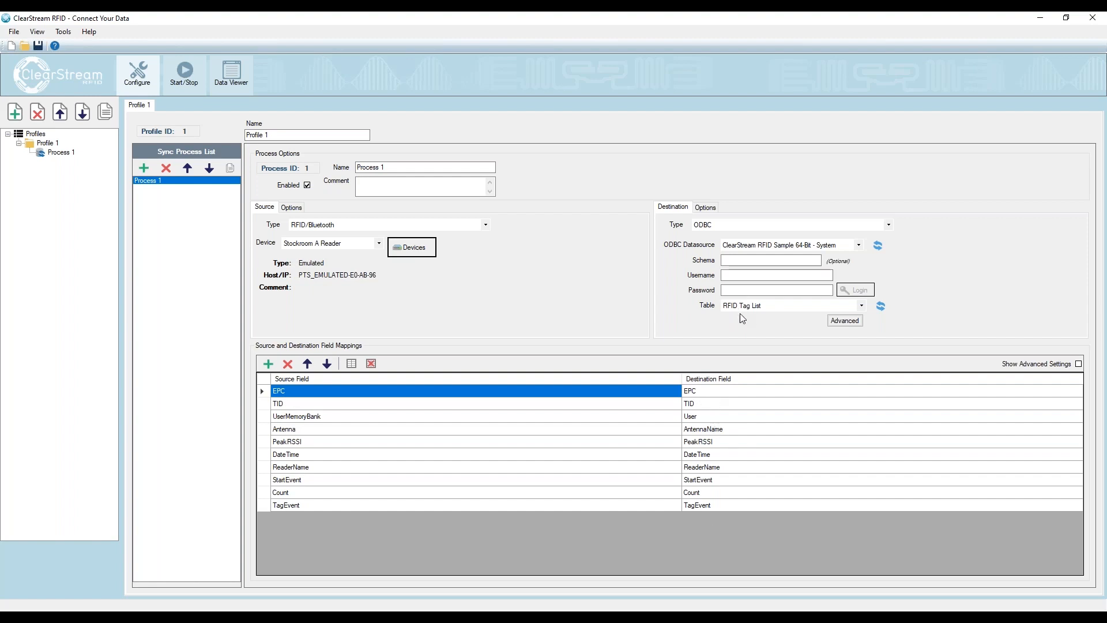
Delete all existing records from the RFID Tag List destination data
{"action": "left_click", "coordinate": [237, 85]}
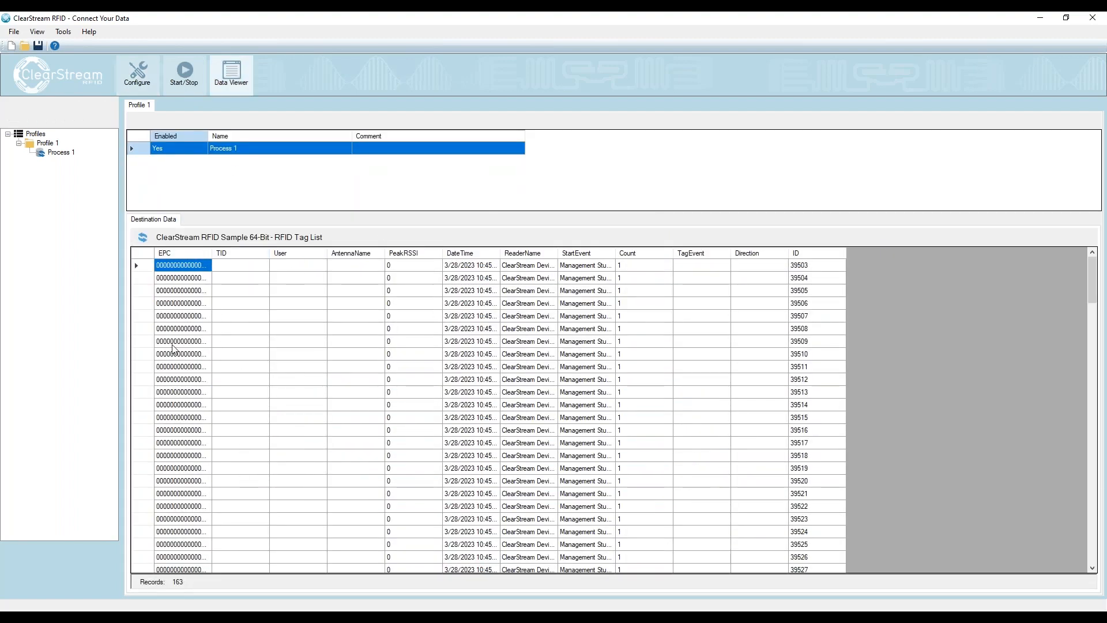
{"action": "left_click", "coordinate": [145, 256]}
{"action": "key", "text": "Delete"}
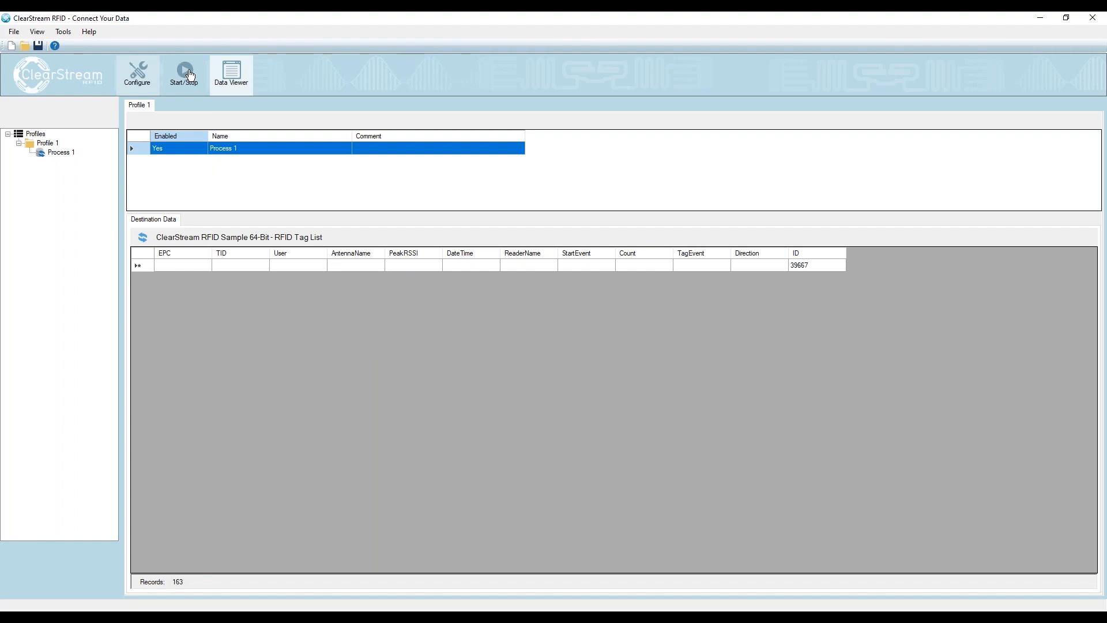
Start the Stockroom A Reader and move the Virtual Site Survey window aside to expose the reader activity
{"action": "left_click", "coordinate": [190, 75]}
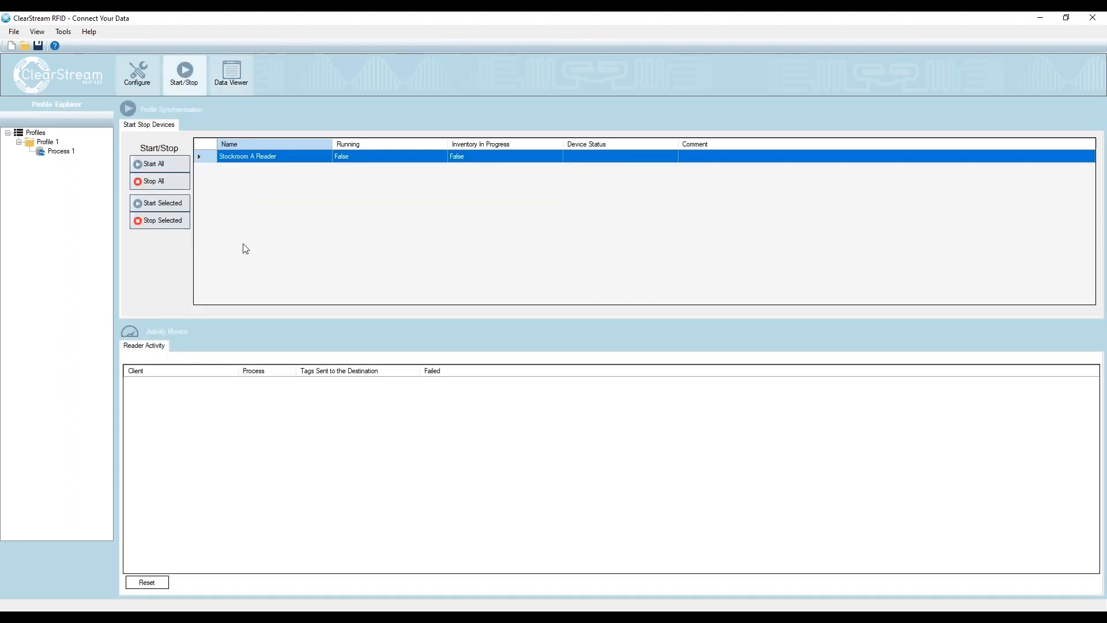
{"action": "left_click", "coordinate": [165, 206]}
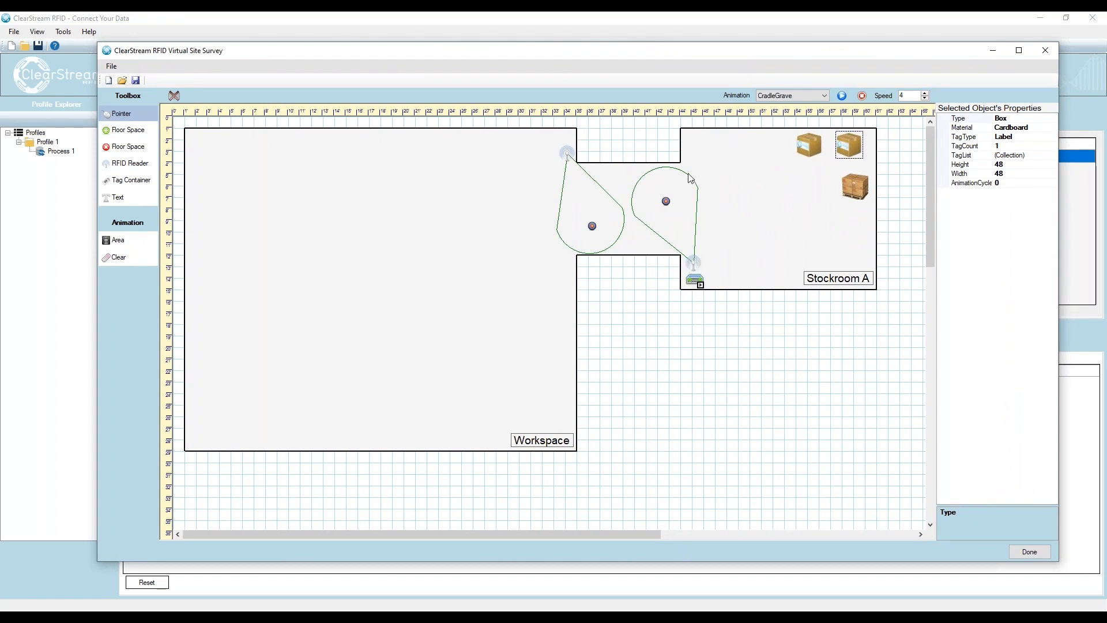
{"action": "left_click_drag", "start_coordinate": [627, 60], "coordinate": [915, 91]}
Move a box from Stockroom A through the antenna fields and return it to the stockroom to simulate tag reads
{"action": "left_click_drag", "start_coordinate": [972, 182], "coordinate": [926, 213]}
{"action": "left_click_drag", "start_coordinate": [766, 94], "coordinate": [916, 89]}
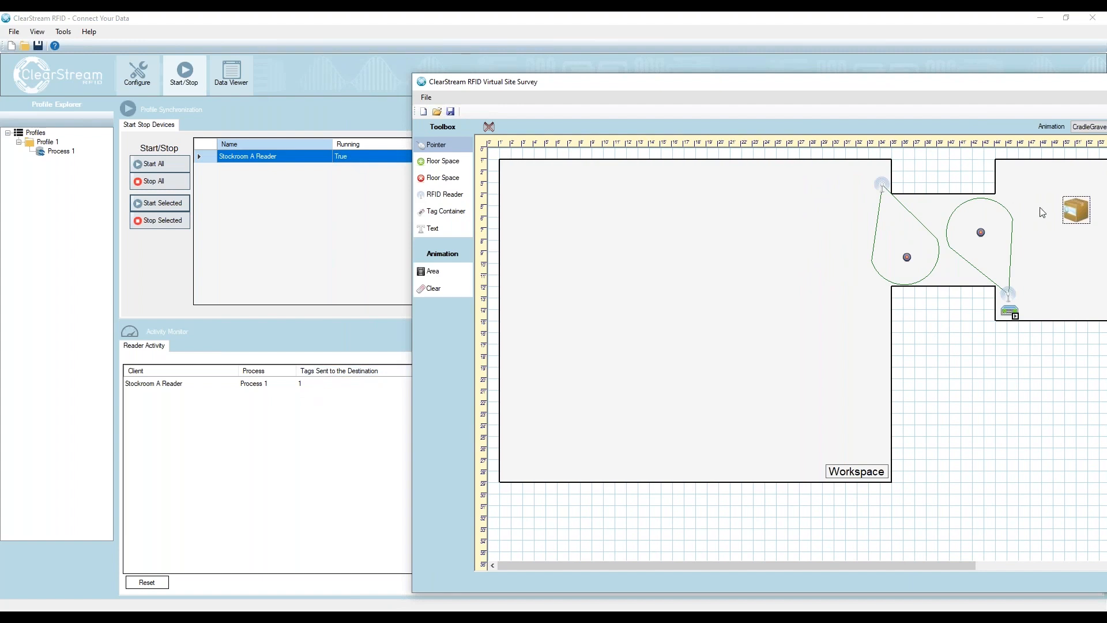
{"action": "mouse_move", "coordinate": [1069, 218]}
{"action": "left_mouse_down"}
{"action": "mouse_move", "coordinate": [1093, 199]}
{"action": "mouse_move", "coordinate": [1010, 220]}
{"action": "mouse_move", "coordinate": [1069, 207]}
{"action": "left_mouse_up"}
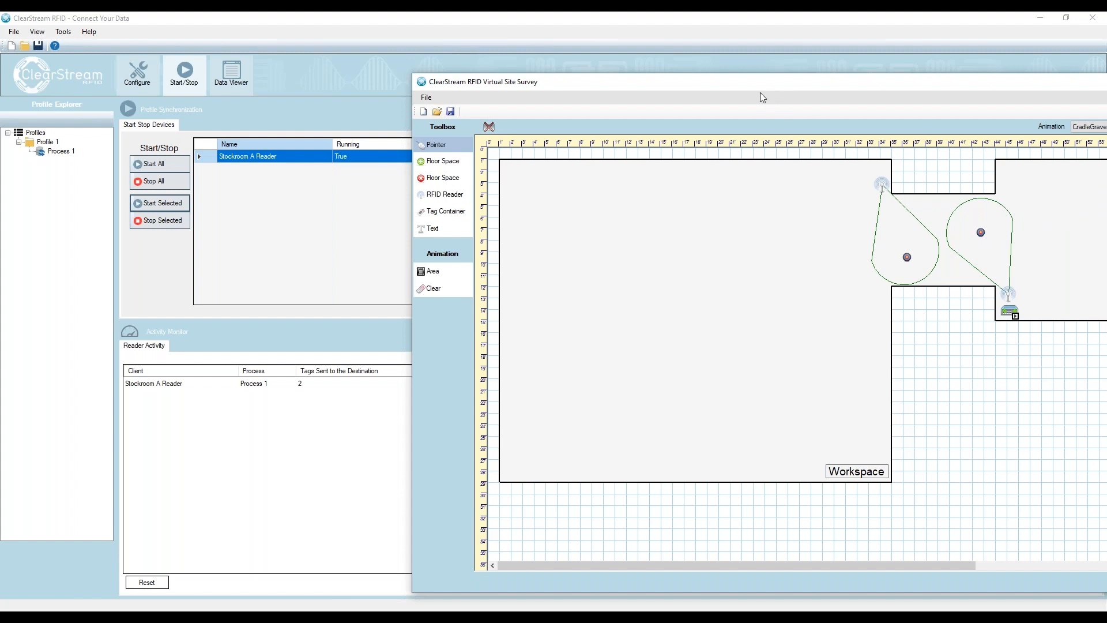
Display the refreshed RFID Tag List destination data and widen the EPC and ReaderName columns to examine the recorded tag reads
{"action": "left_click_drag", "start_coordinate": [759, 84], "coordinate": [1106, 66]}
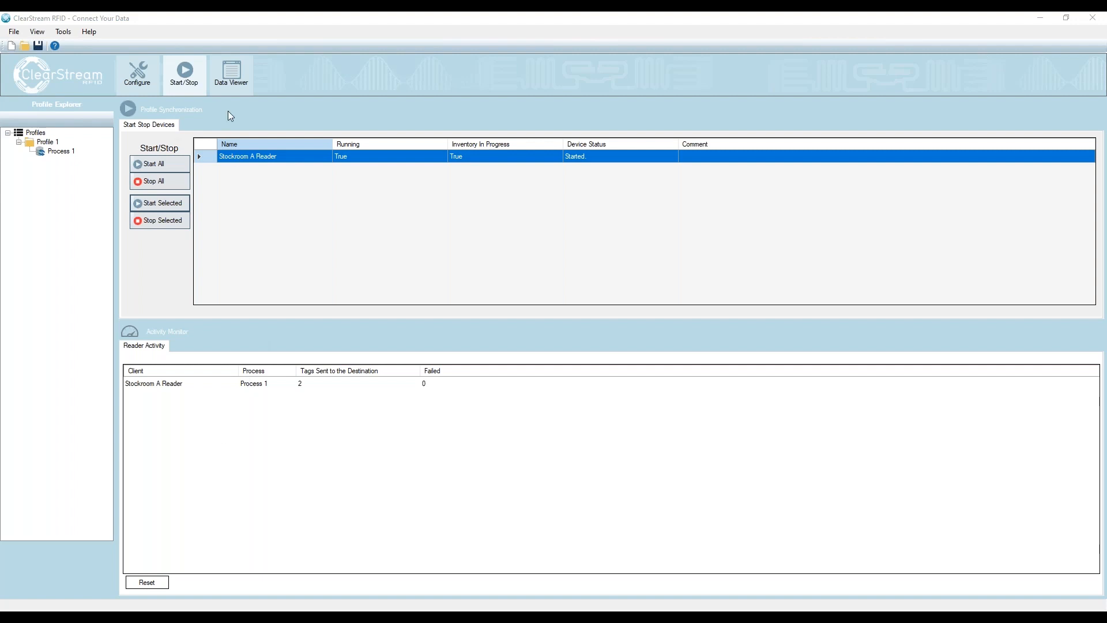
{"action": "left_click", "coordinate": [231, 87]}
{"action": "left_click", "coordinate": [143, 237]}
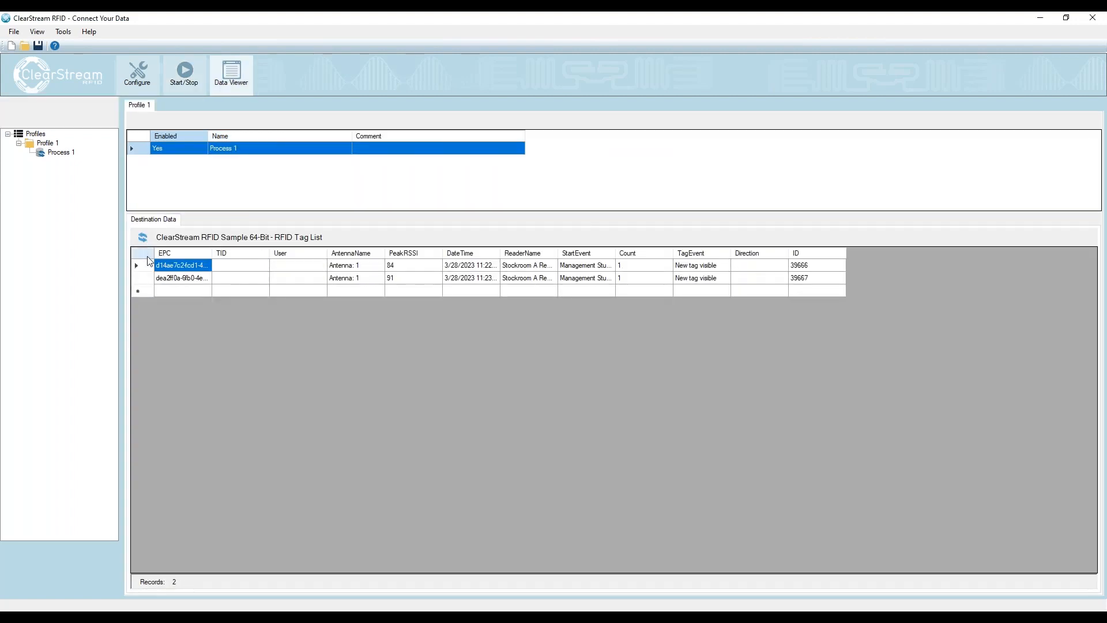
{"action": "left_click", "coordinate": [209, 253]}
{"action": "left_click_drag", "start_coordinate": [211, 253], "coordinate": [287, 255]}
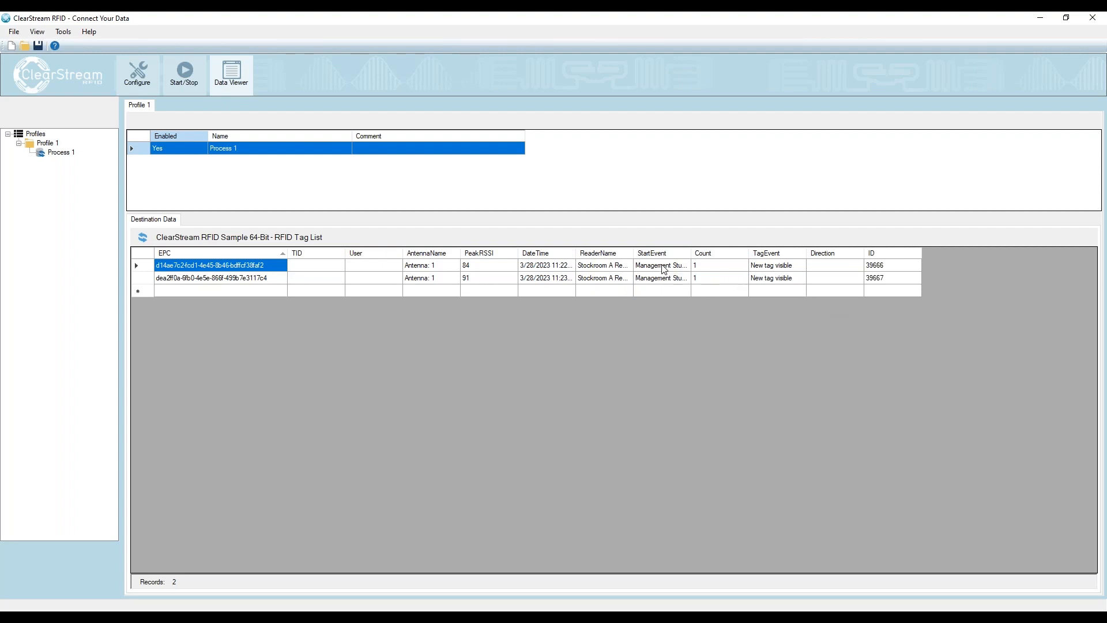
{"action": "double_click", "coordinate": [634, 253]}
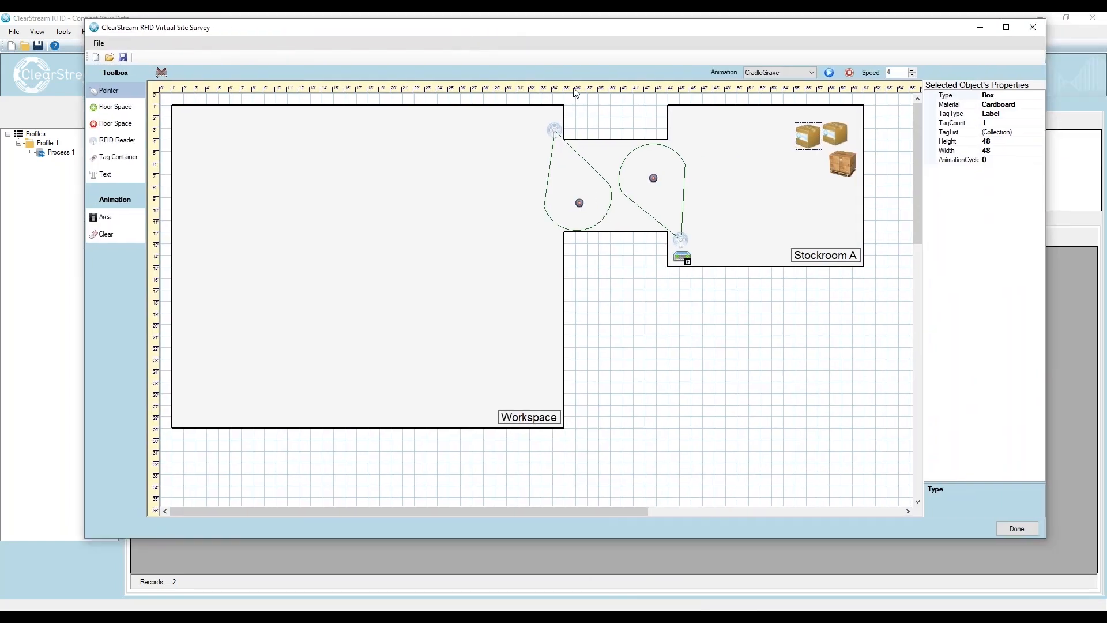
Move the pallet through the antenna field and back into Stockroom A, and clear the Virtual Site Survey window out of view
{"action": "left_click", "coordinate": [838, 160]}
{"action": "left_click_drag", "start_coordinate": [837, 161], "coordinate": [828, 186]}
{"action": "left_click_drag", "start_coordinate": [723, 33], "coordinate": [1106, 71]}
Refresh the RFID Tag List destination data and delete all of its records
{"action": "left_click", "coordinate": [139, 238]}
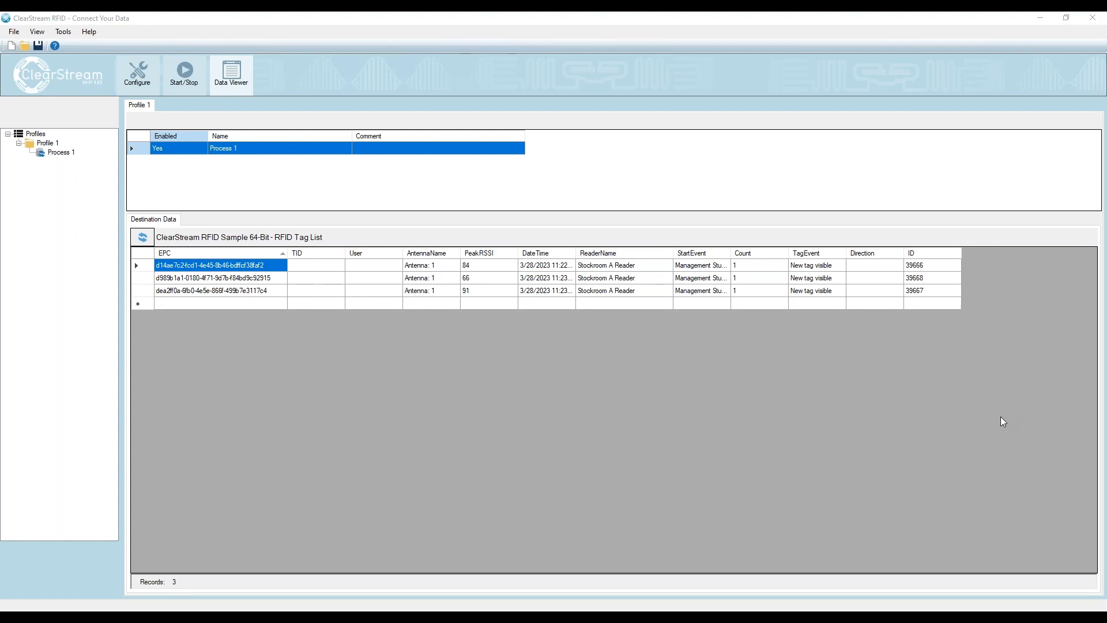
{"action": "left_click", "coordinate": [144, 253]}
{"action": "key", "text": "Delete"}
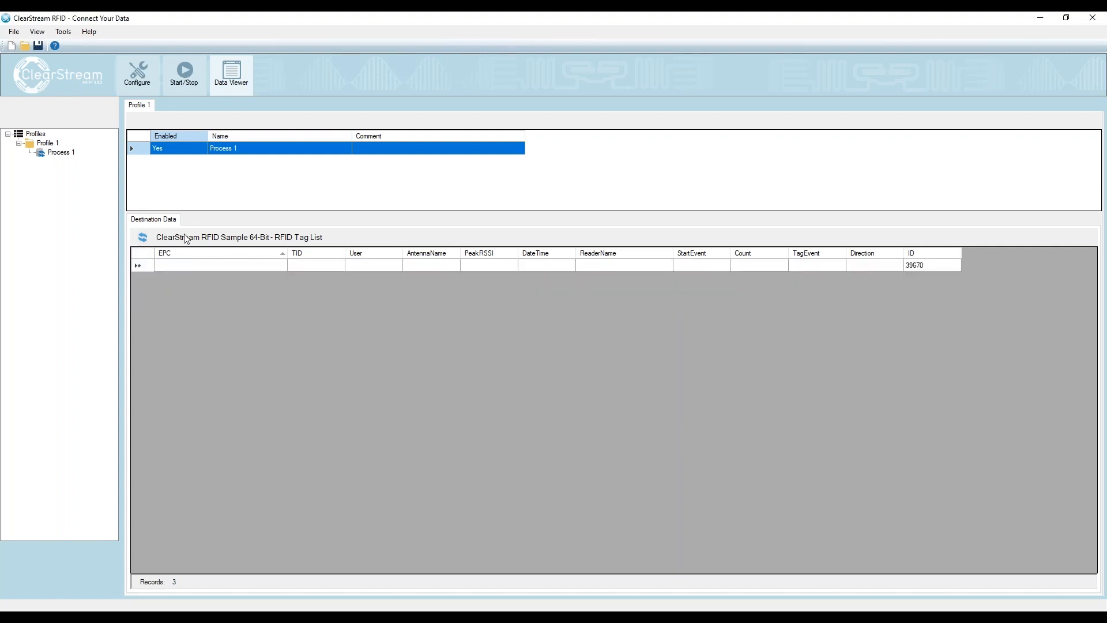
Reset the reader activity counts and stop the Stockroom A Reader
{"action": "left_click", "coordinate": [185, 75]}
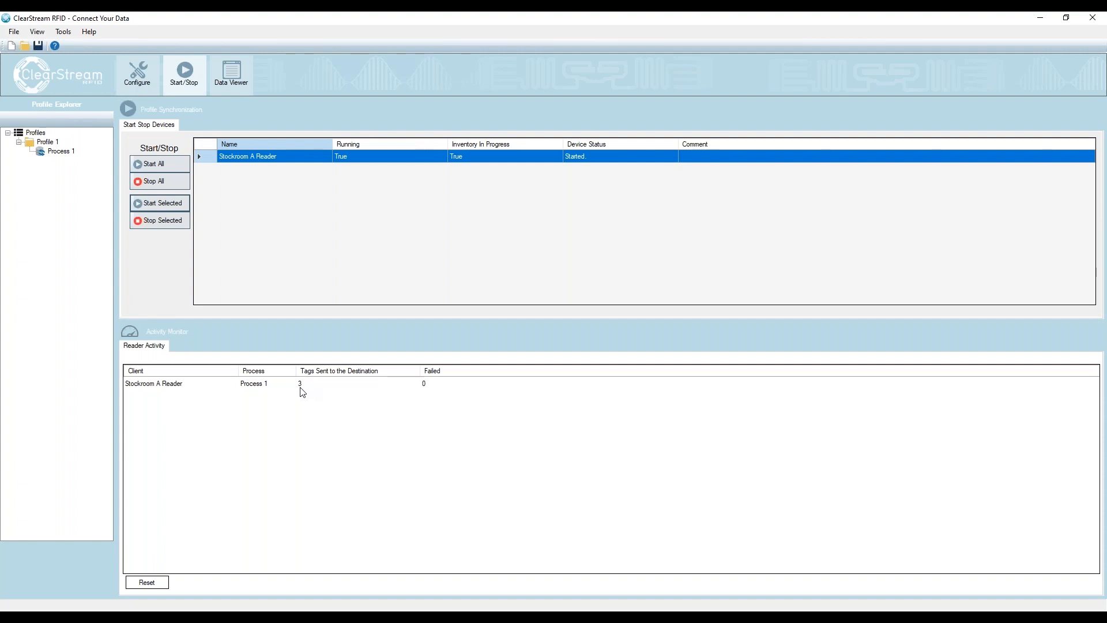
{"action": "left_click", "coordinate": [147, 582]}
{"action": "left_click", "coordinate": [160, 221]}
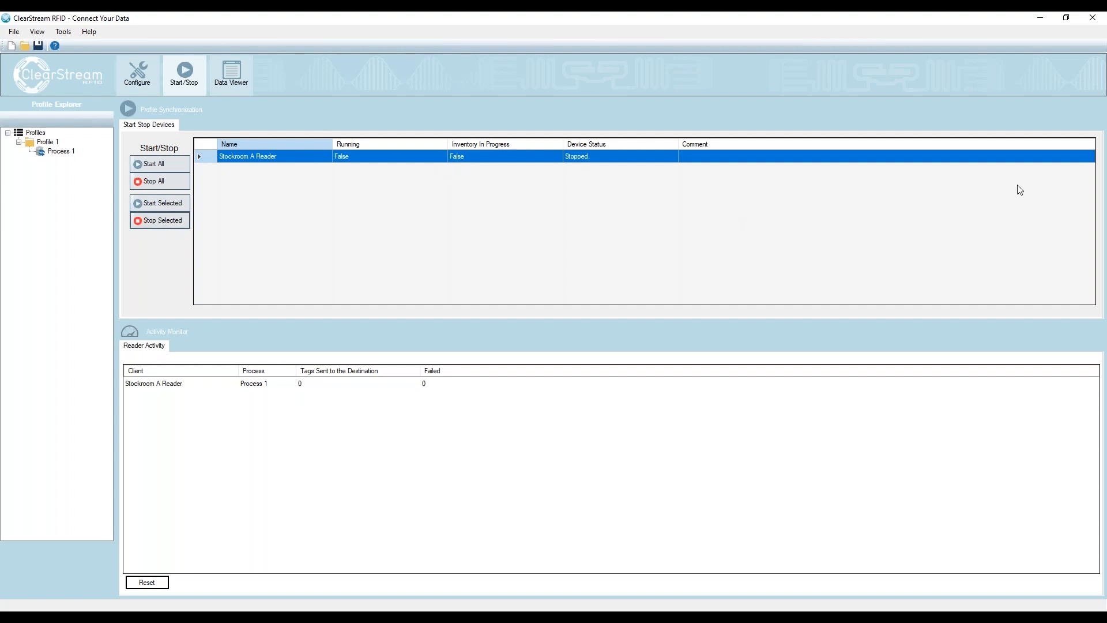
Rename the Stockroom A Reader's antenna 1 as in and antenna 2 as out in the device configuration
{"action": "left_click_drag", "start_coordinate": [1106, 42], "coordinate": [689, 56]}
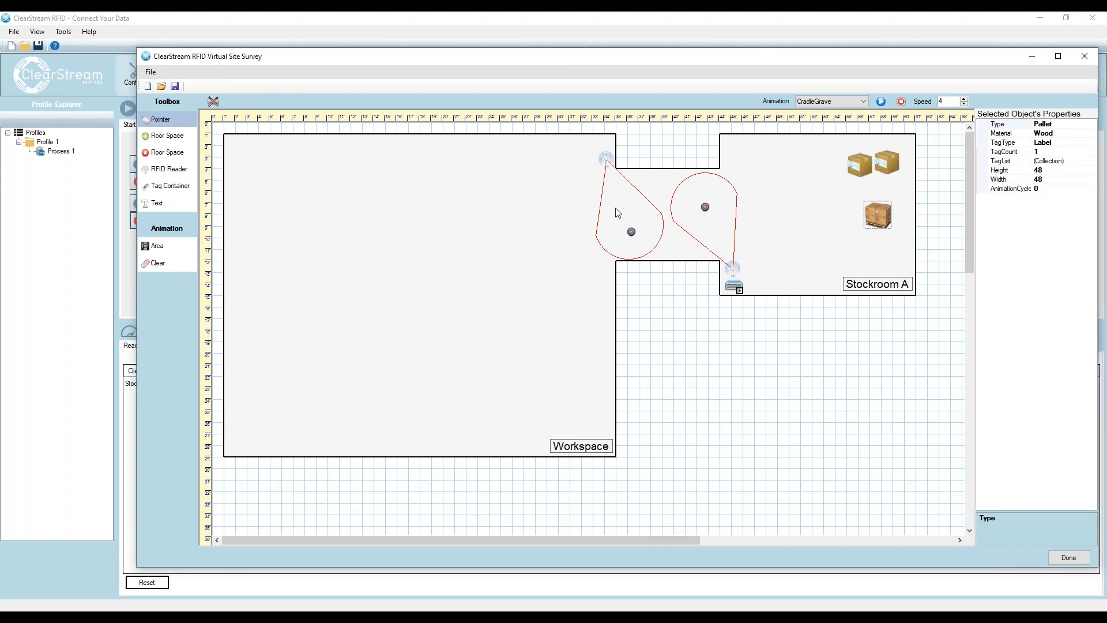
{"action": "left_click_drag", "start_coordinate": [519, 60], "coordinate": [1106, 87]}
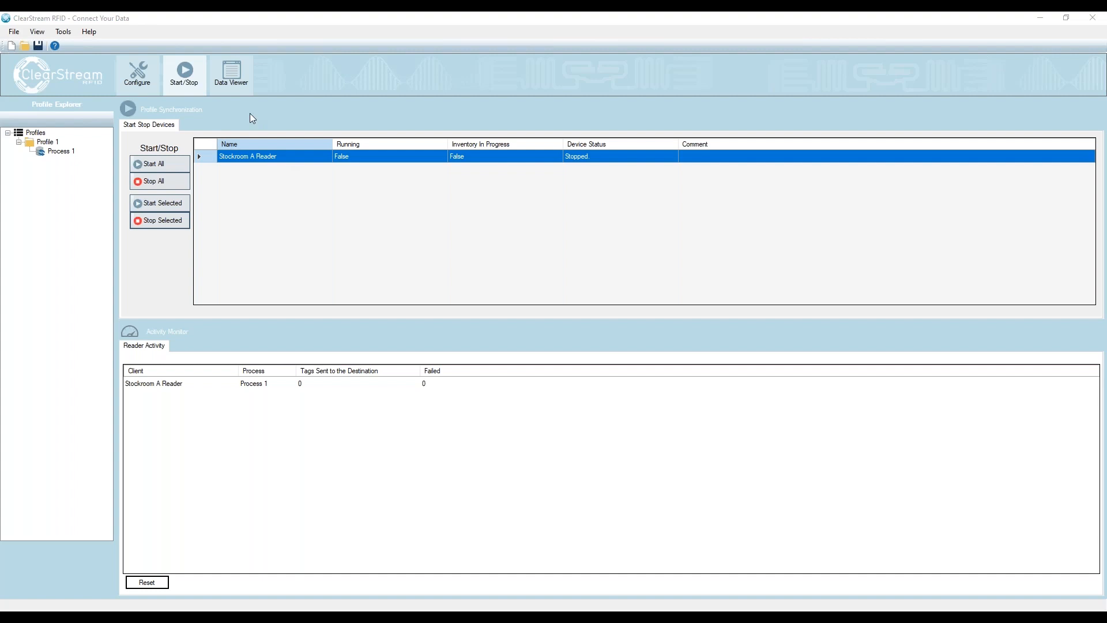
{"action": "left_click", "coordinate": [137, 74]}
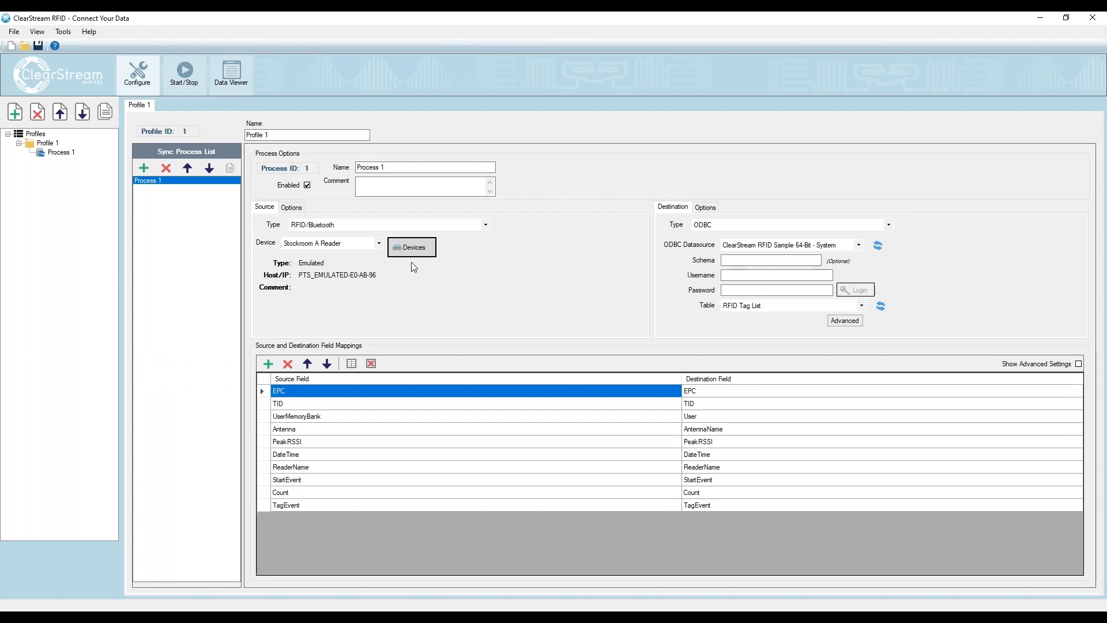
{"action": "left_click", "coordinate": [415, 248]}
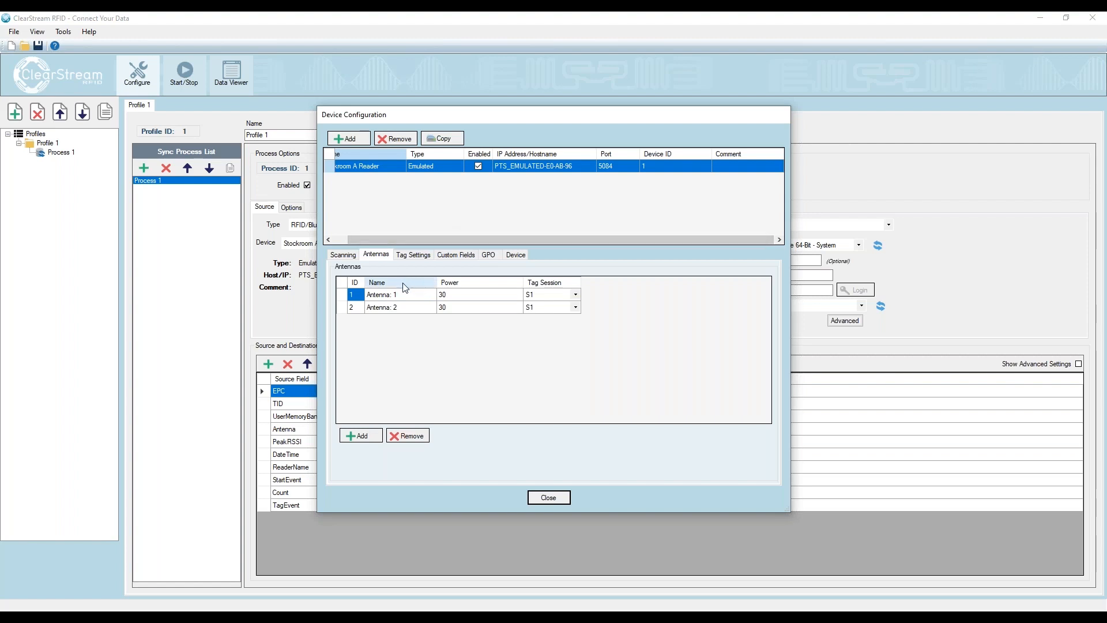
{"action": "left_click", "coordinate": [408, 297]}
{"action": "left_click", "coordinate": [408, 297]}
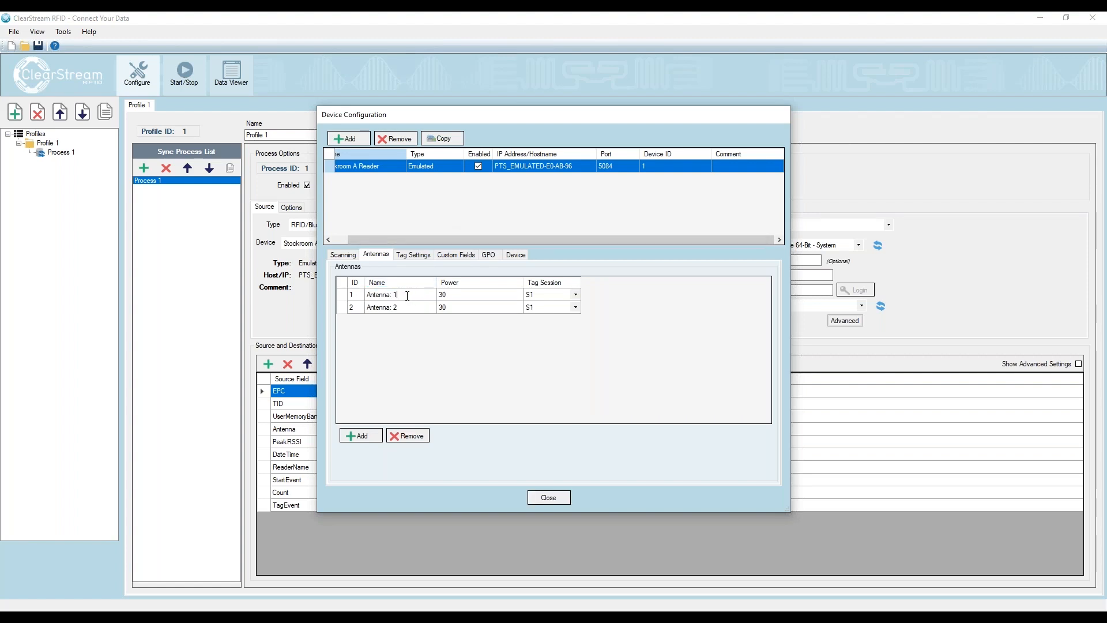
{"action": "type", "text": "in"}
{"action": "key", "text": "Return"}
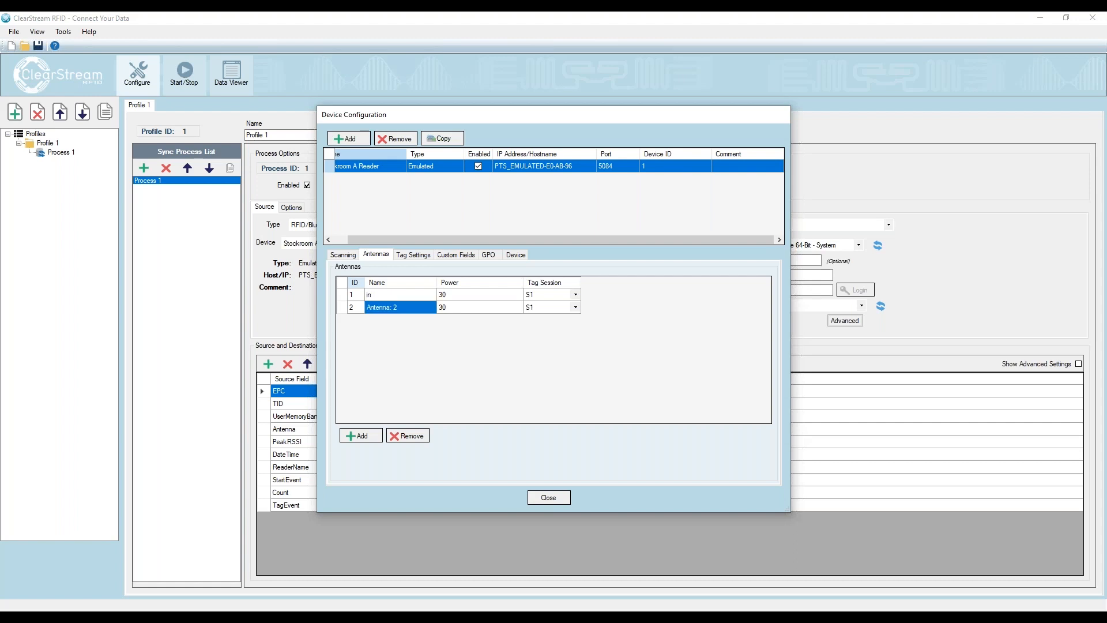
{"action": "type", "text": "out"}
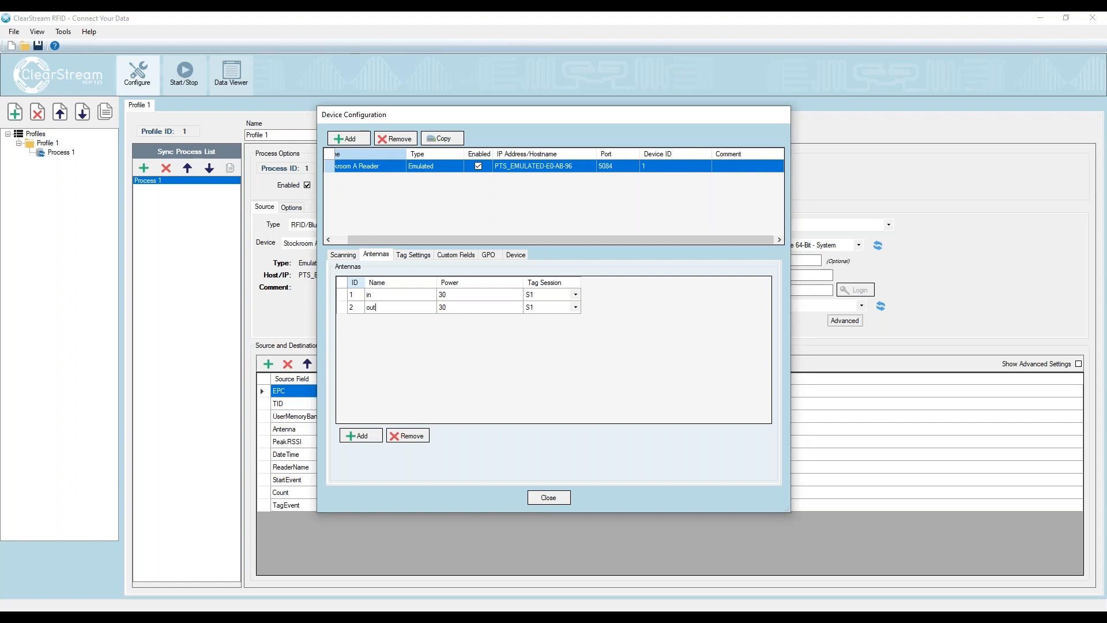
Turn off Report visible in the reader's tag settings and open the custom tag events
{"action": "left_click", "coordinate": [413, 255]}
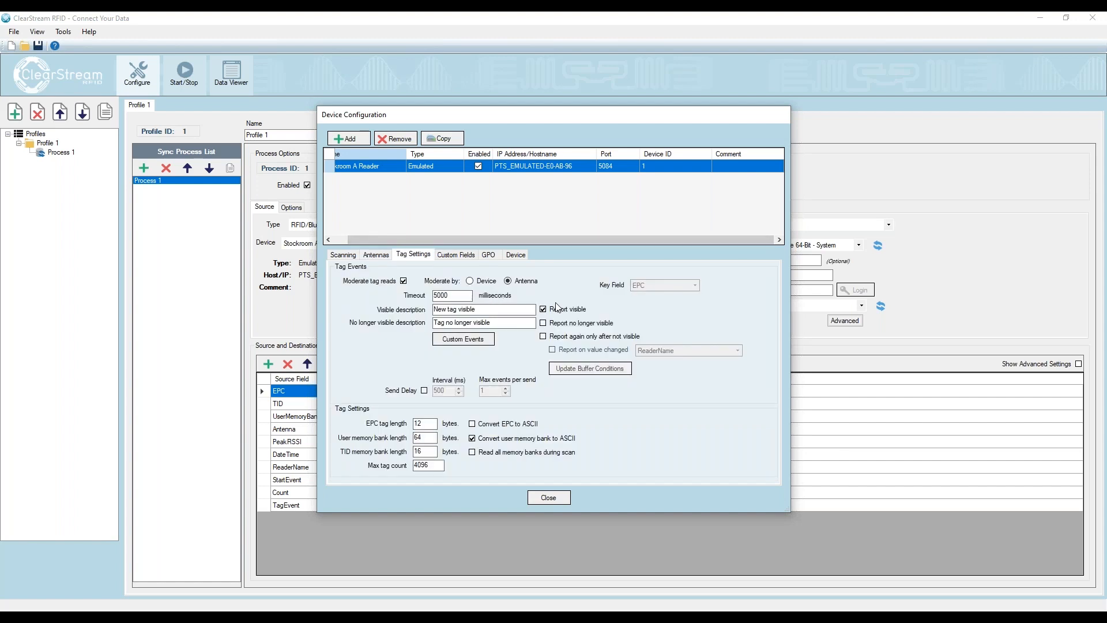
{"action": "left_click", "coordinate": [543, 310]}
{"action": "left_click", "coordinate": [474, 345]}
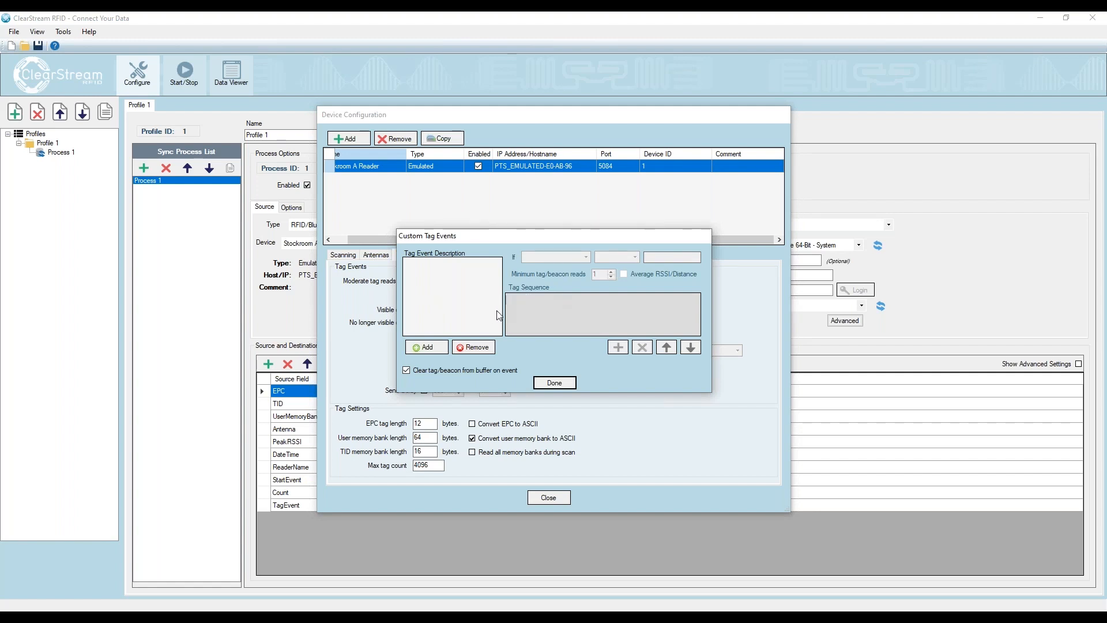
Add two custom tag events named Check Out and Check In
{"action": "left_click", "coordinate": [429, 347]}
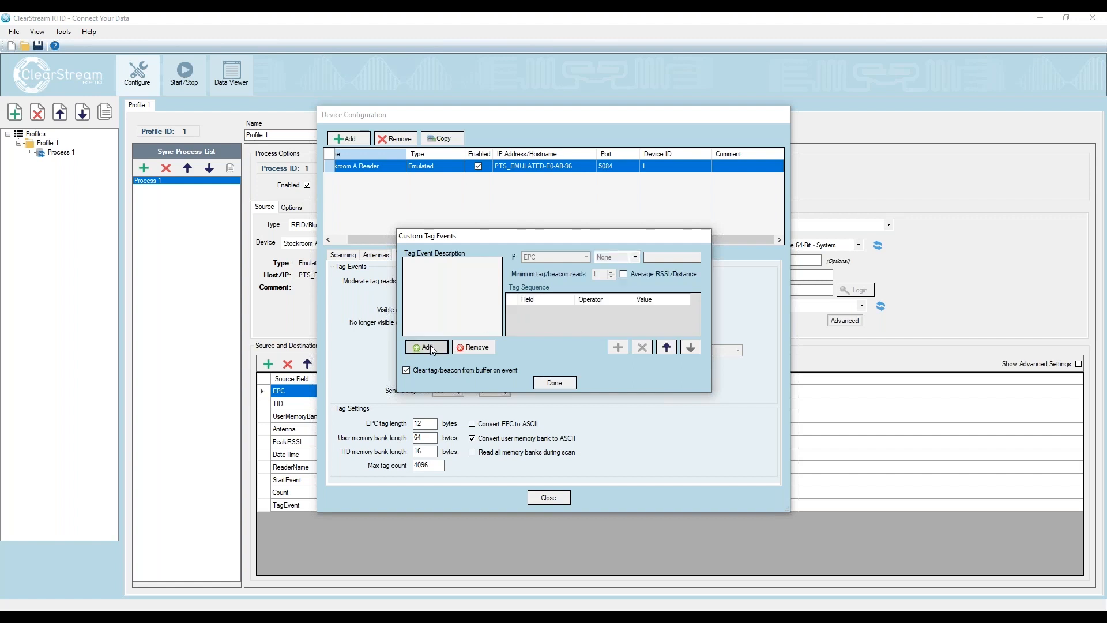
{"action": "left_click", "coordinate": [426, 347]}
{"action": "left_click", "coordinate": [456, 266]}
{"action": "left_click_drag", "start_coordinate": [457, 266], "coordinate": [406, 269]}
{"action": "type", "text": "Check Out"}
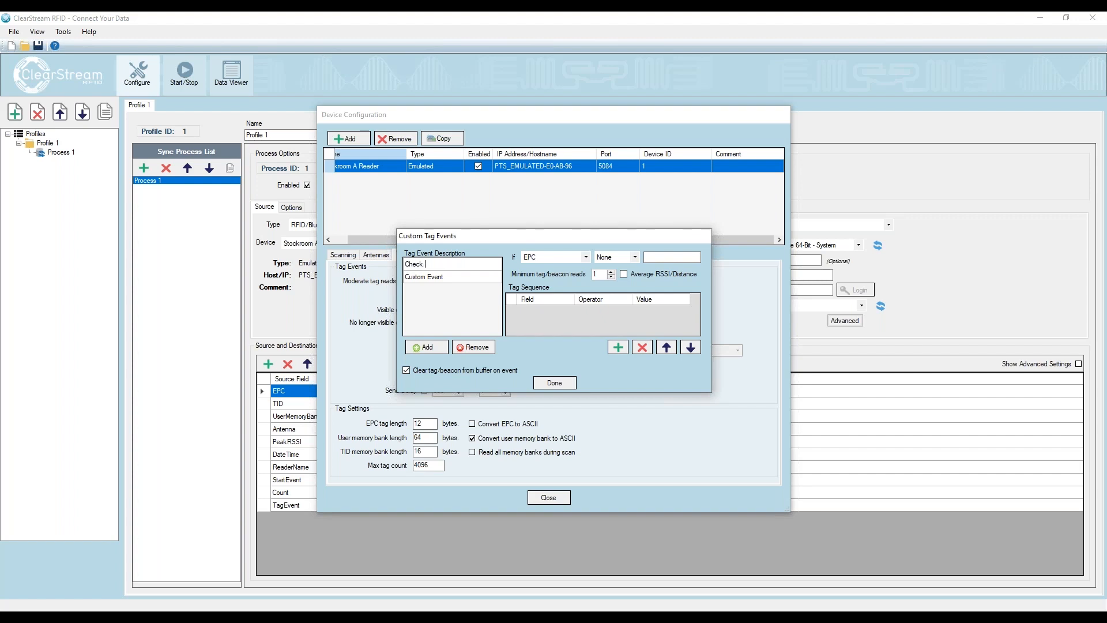
{"action": "left_click", "coordinate": [429, 280]}
{"action": "left_click", "coordinate": [430, 280]}
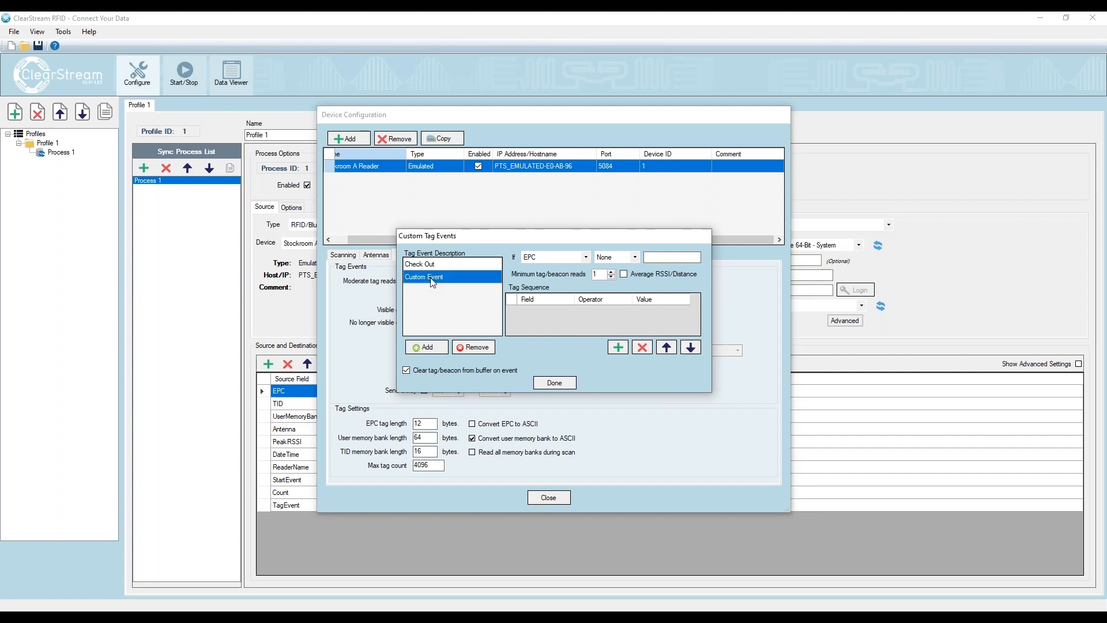
{"action": "type", "text": "Check In"}
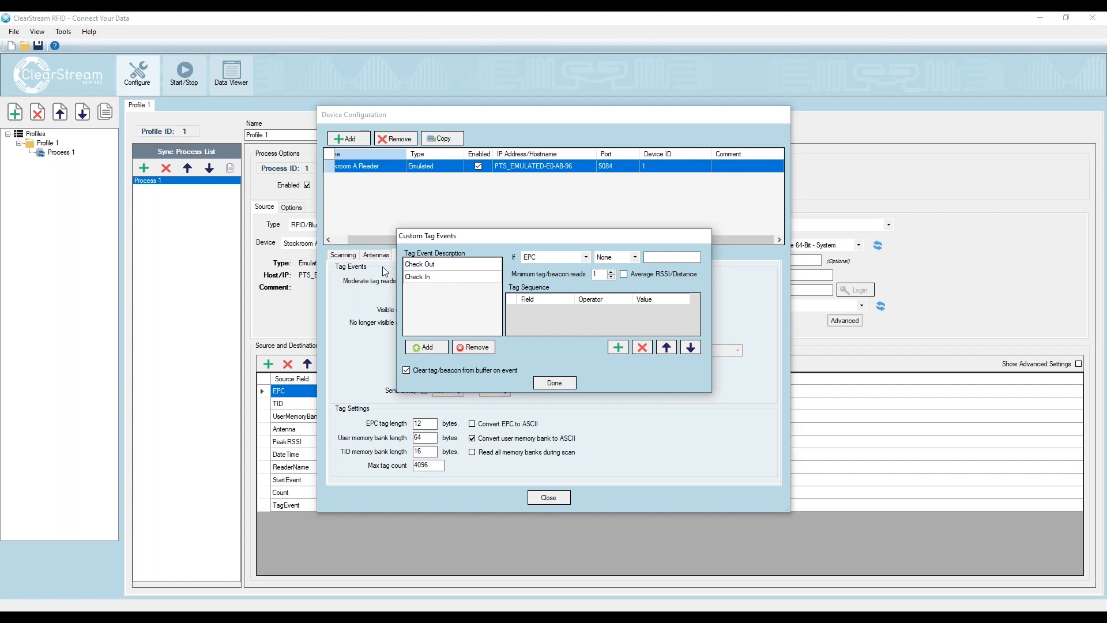
Add two Antenna conditions to the Check Out tag sequence and set the first one to Equals in
{"action": "left_click", "coordinate": [416, 264]}
{"action": "left_click", "coordinate": [618, 347]}
{"action": "left_click", "coordinate": [620, 349]}
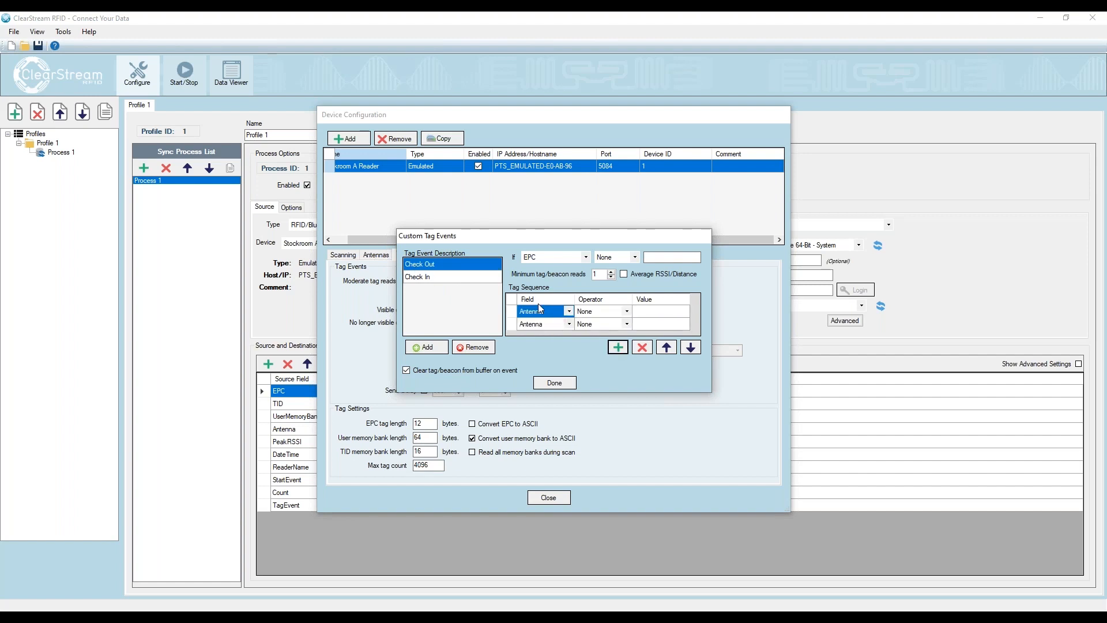
{"action": "left_click", "coordinate": [617, 312]}
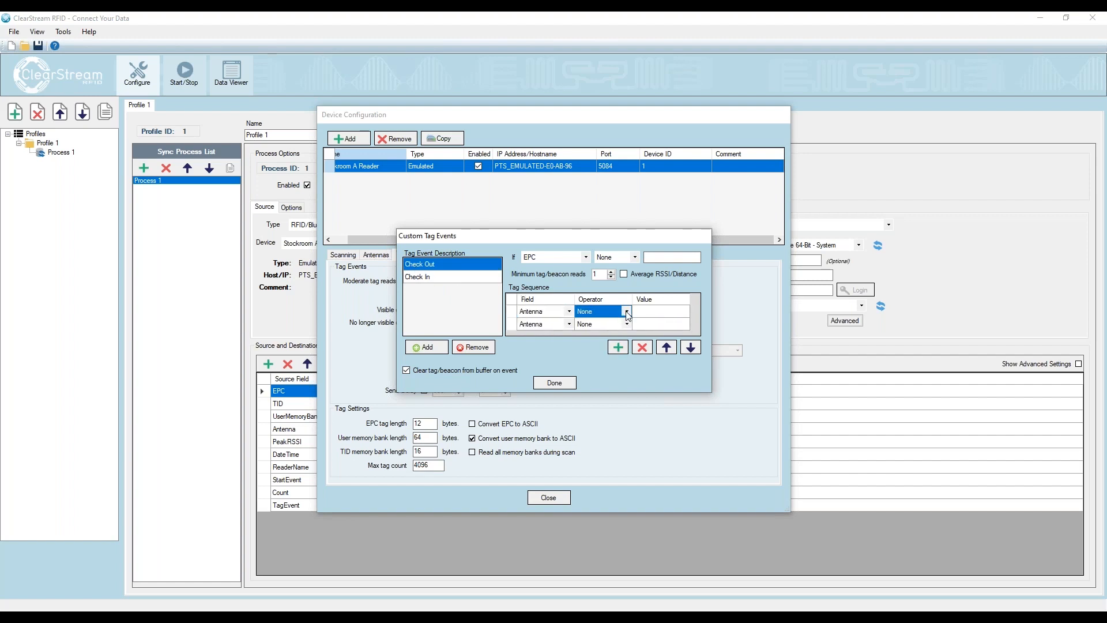
{"action": "left_click", "coordinate": [618, 314]}
{"action": "left_click", "coordinate": [613, 329]}
{"action": "left_click", "coordinate": [648, 316]}
{"action": "left_click", "coordinate": [656, 309]}
{"action": "type", "text": "1"}
Set the second Antenna condition of the Check Out sequence to Equals out
{"action": "left_click", "coordinate": [605, 324]}
{"action": "left_click", "coordinate": [606, 324]}
{"action": "left_click", "coordinate": [609, 347]}
{"action": "left_click", "coordinate": [662, 323]}
{"action": "left_click", "coordinate": [662, 323]}
{"action": "type", "text": "out"}
Add two Antenna conditions to the Check In tag sequence, both with the Equals operator
{"action": "left_click", "coordinate": [438, 278]}
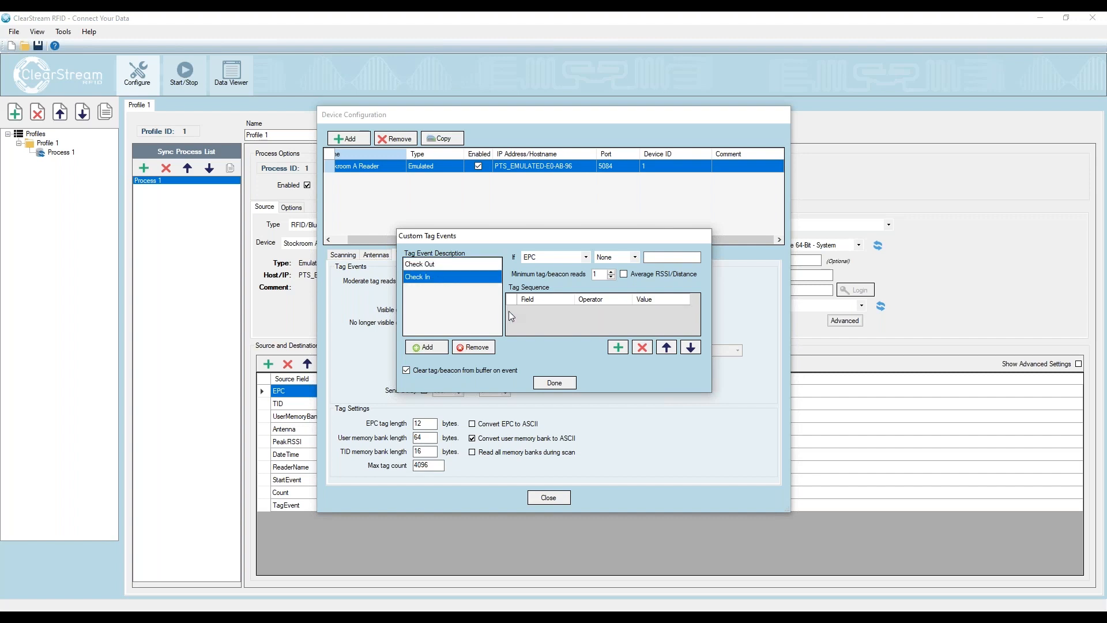
{"action": "left_click", "coordinate": [618, 348]}
{"action": "left_click", "coordinate": [619, 348]}
{"action": "left_click", "coordinate": [603, 311]}
{"action": "left_click", "coordinate": [626, 311]}
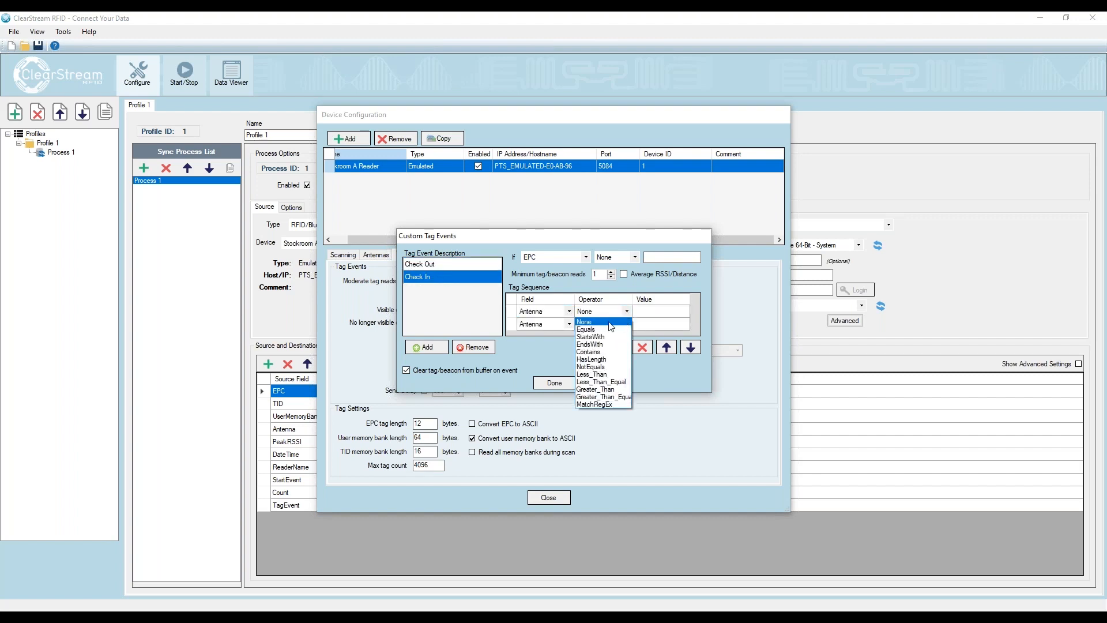
{"action": "left_click", "coordinate": [605, 329]}
{"action": "left_click", "coordinate": [627, 327]}
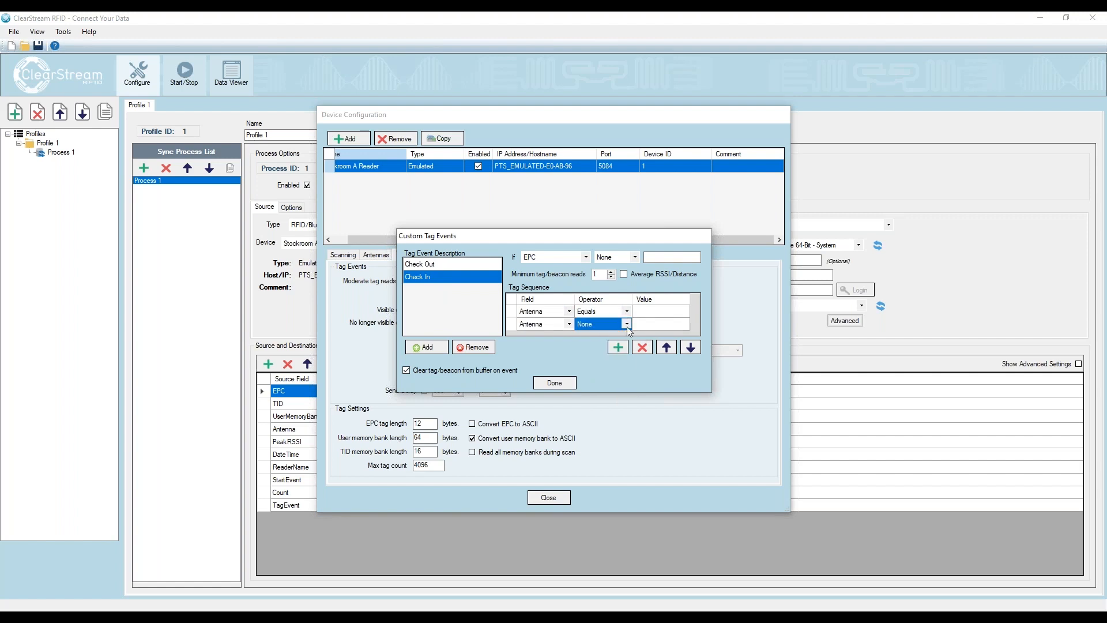
{"action": "left_click", "coordinate": [627, 327]}
{"action": "left_click", "coordinate": [597, 343]}
Set the Check In sequence's condition values to out for the first row and in for the second
{"action": "left_click", "coordinate": [672, 316]}
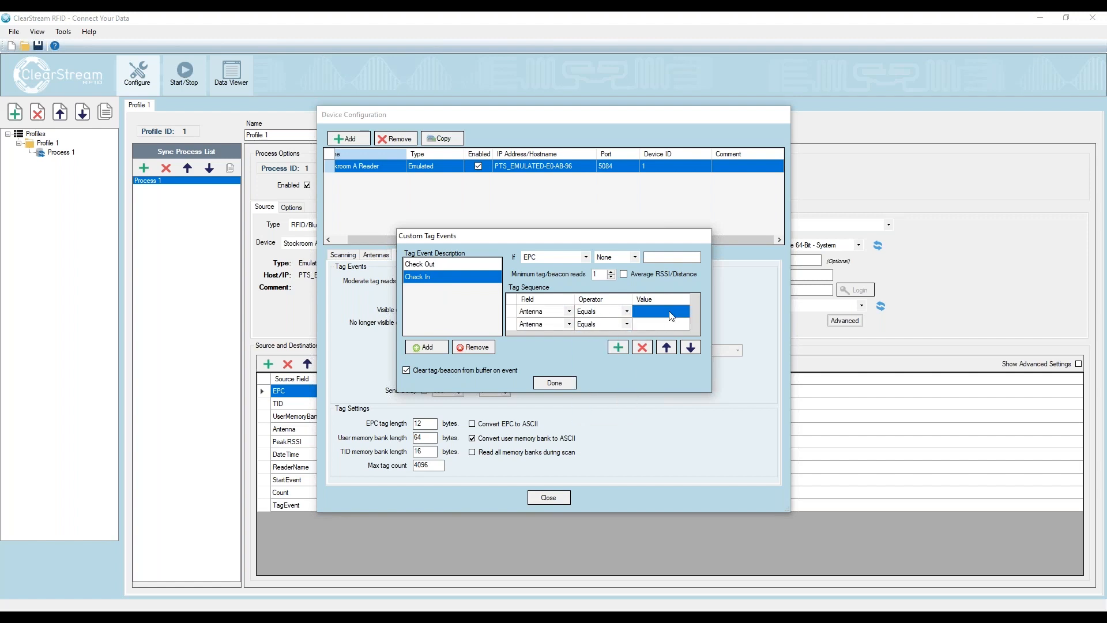
{"action": "left_click", "coordinate": [669, 312]}
{"action": "type", "text": "out"}
{"action": "key", "text": "Return"}
{"action": "type", "text": "in"}
Review the Check Out tag sequence, then finish the custom events and close the device configuration
{"action": "left_click", "coordinate": [456, 267]}
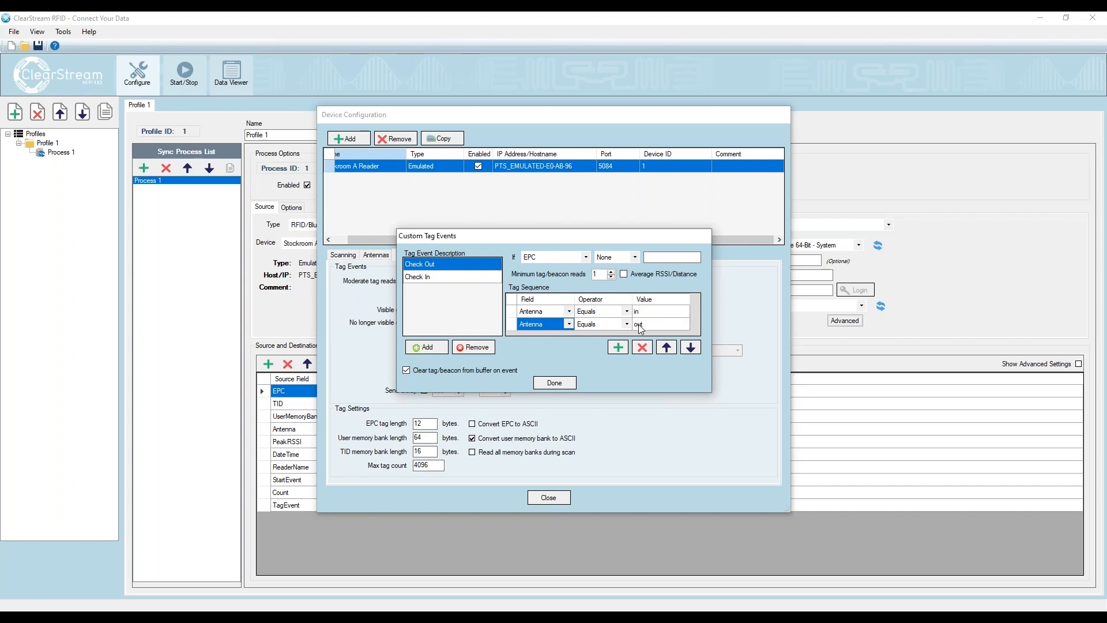
{"action": "left_click", "coordinate": [555, 383]}
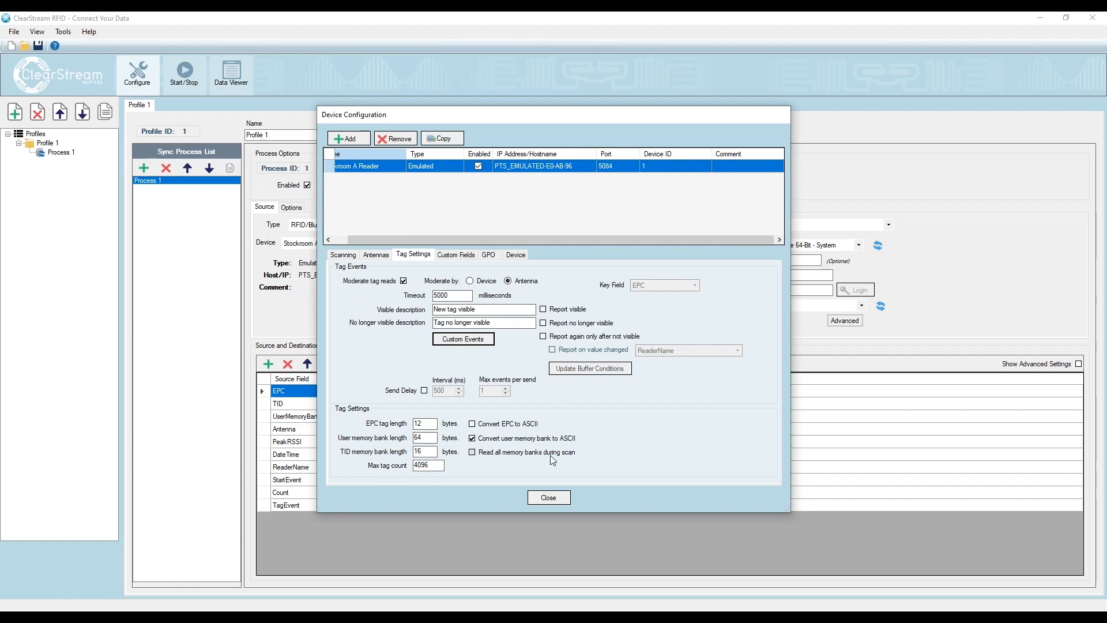
{"action": "left_click", "coordinate": [551, 498]}
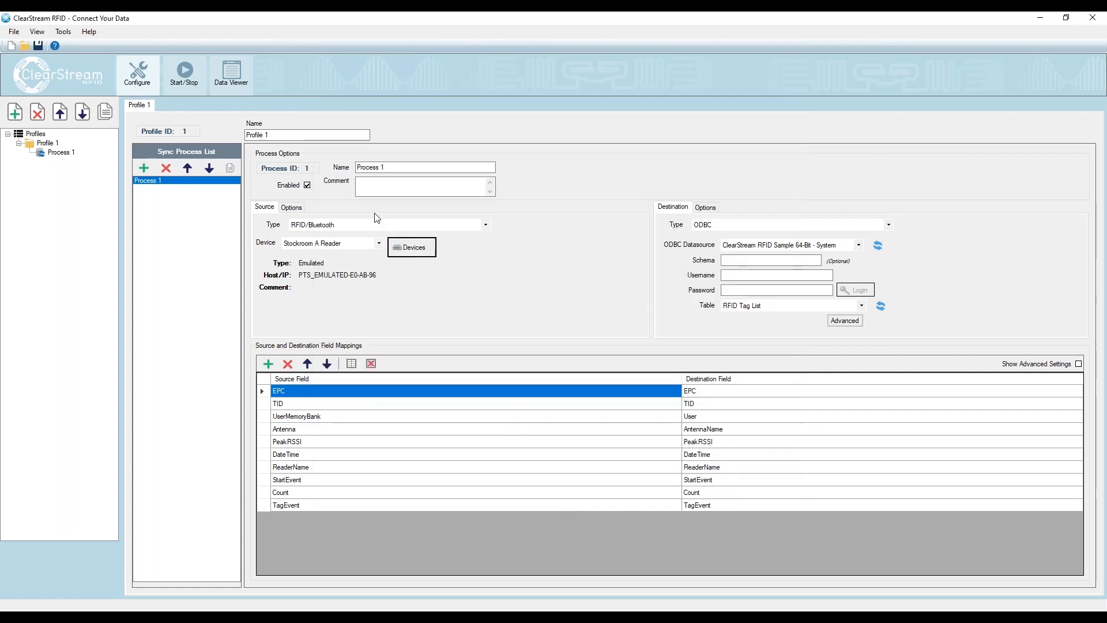
Start the Stockroom A Reader and place the Virtual Site Survey window beside the reader activity so both can be seen
{"action": "mouse_move", "coordinate": [853, 56]}
{"action": "left_mouse_down"}
{"action": "mouse_move", "coordinate": [531, 64]}
{"action": "mouse_move", "coordinate": [859, 50]}
{"action": "left_mouse_up"}
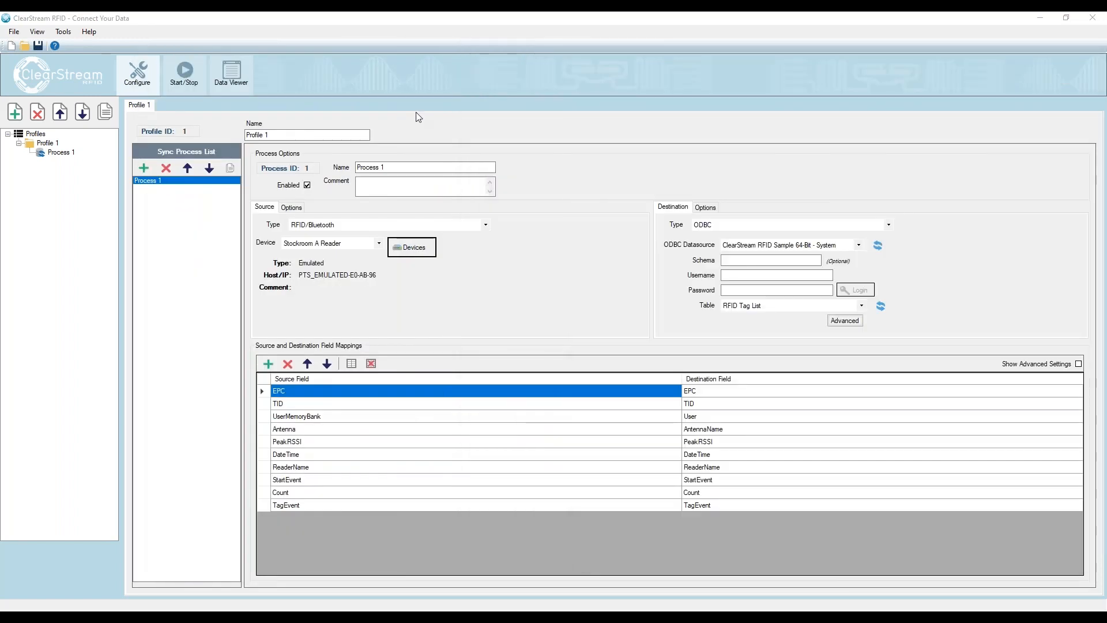
{"action": "left_click", "coordinate": [184, 73]}
{"action": "left_click", "coordinate": [164, 202]}
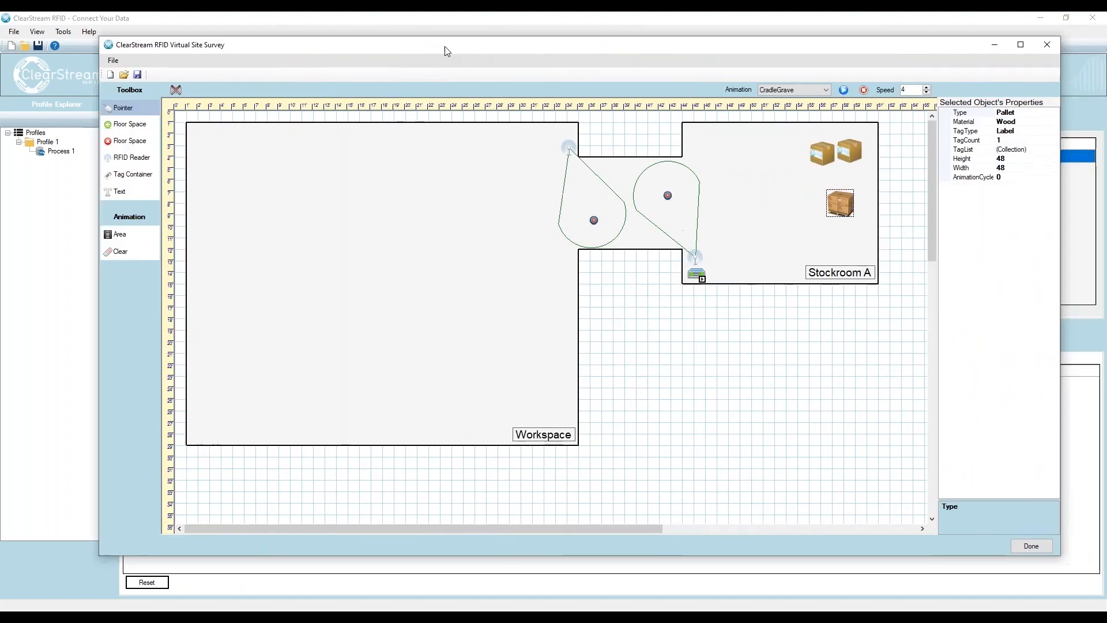
{"action": "left_click_drag", "start_coordinate": [447, 51], "coordinate": [425, 52]}
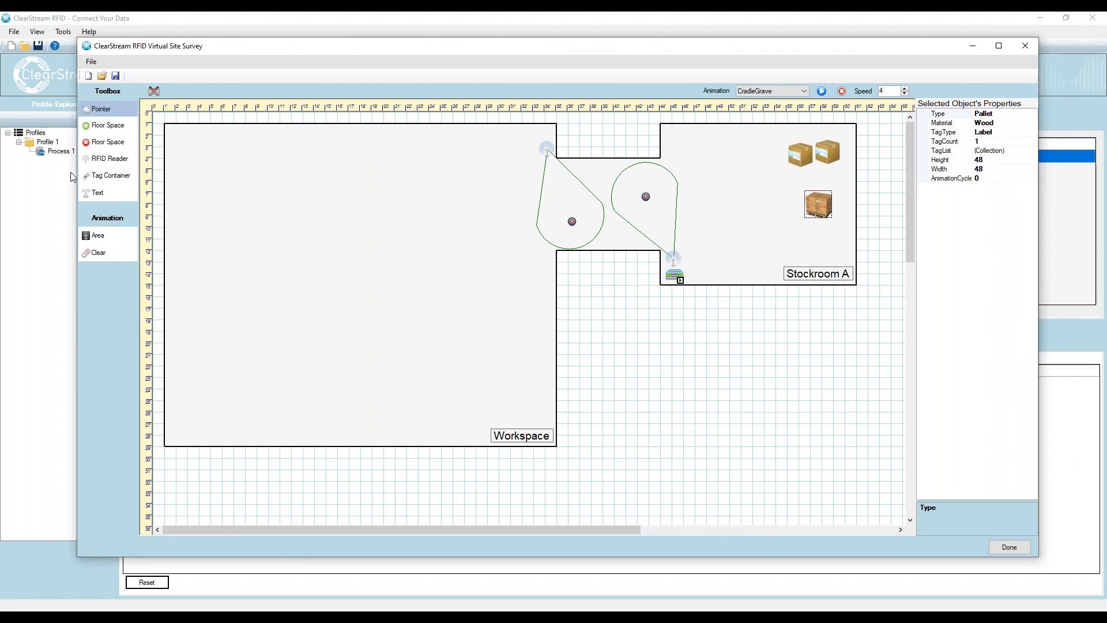
{"action": "left_click_drag", "start_coordinate": [76, 176], "coordinate": [160, 180]}
{"action": "left_click_drag", "start_coordinate": [587, 52], "coordinate": [790, 64]}
Take a cardboard box from Stockroom A through the doorway antenna fields into the Workspace
{"action": "left_click_drag", "start_coordinate": [1080, 169], "coordinate": [1010, 204]}
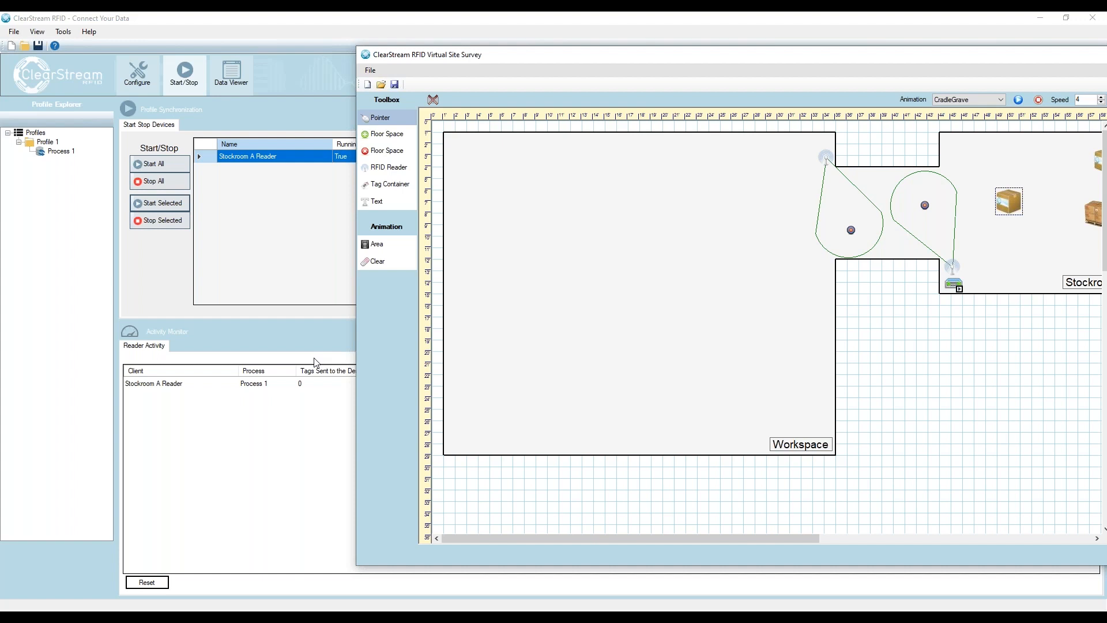
{"action": "left_click_drag", "start_coordinate": [1007, 206], "coordinate": [984, 159]}
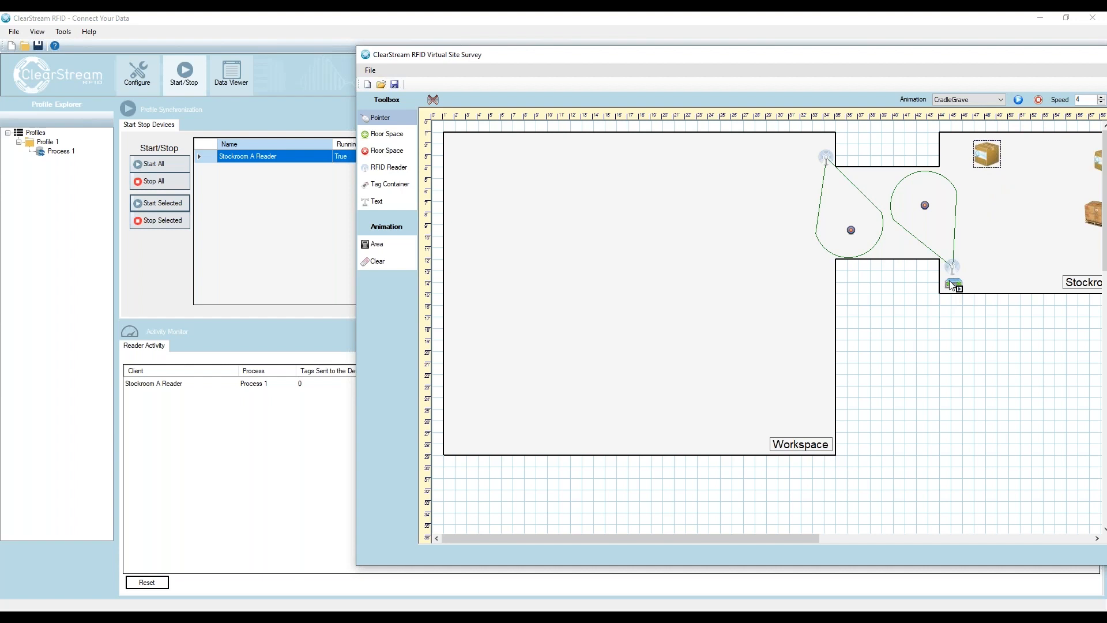
{"action": "left_click_drag", "start_coordinate": [983, 159], "coordinate": [991, 159]}
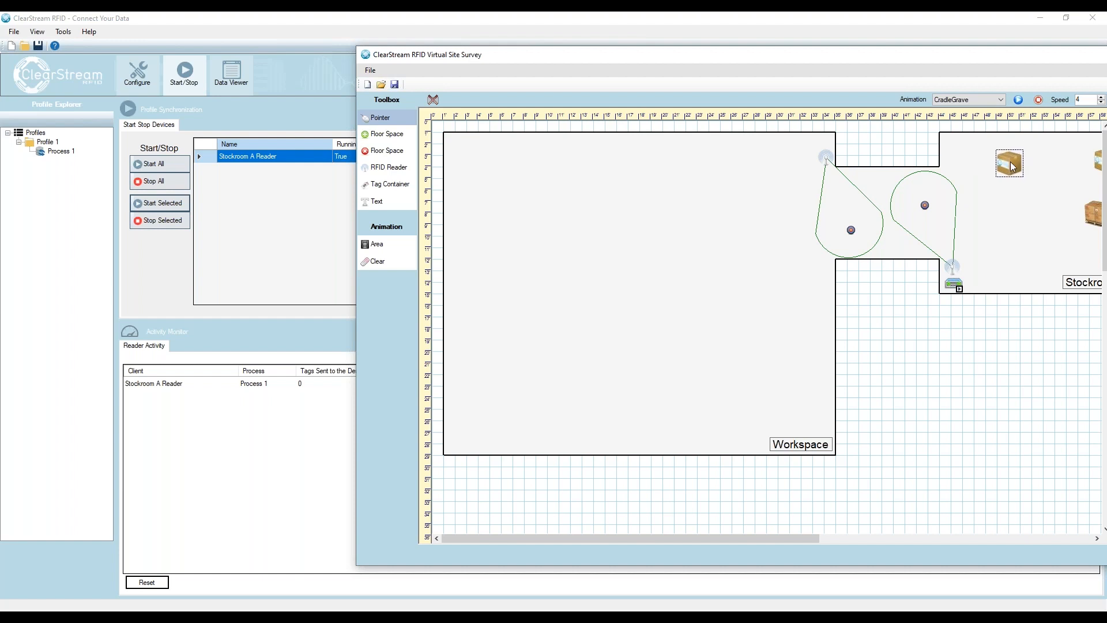
{"action": "left_click_drag", "start_coordinate": [1012, 164], "coordinate": [735, 218]}
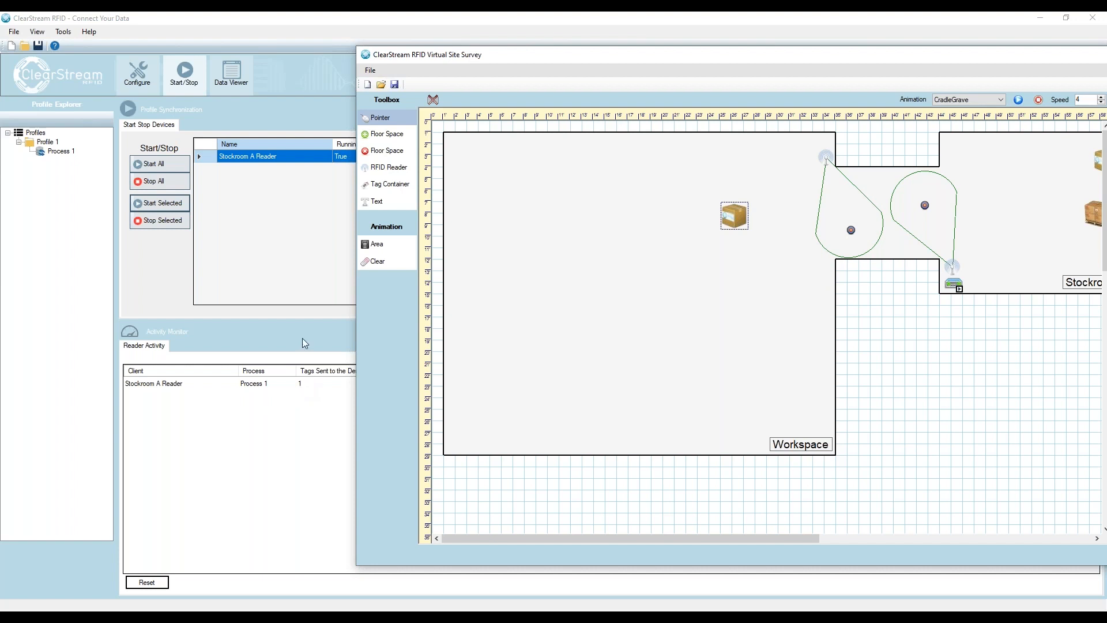
View the RFID Tag List destination data and refresh it to check the event recorded for the moved box
{"action": "left_click", "coordinate": [280, 34]}
{"action": "left_click", "coordinate": [230, 74]}
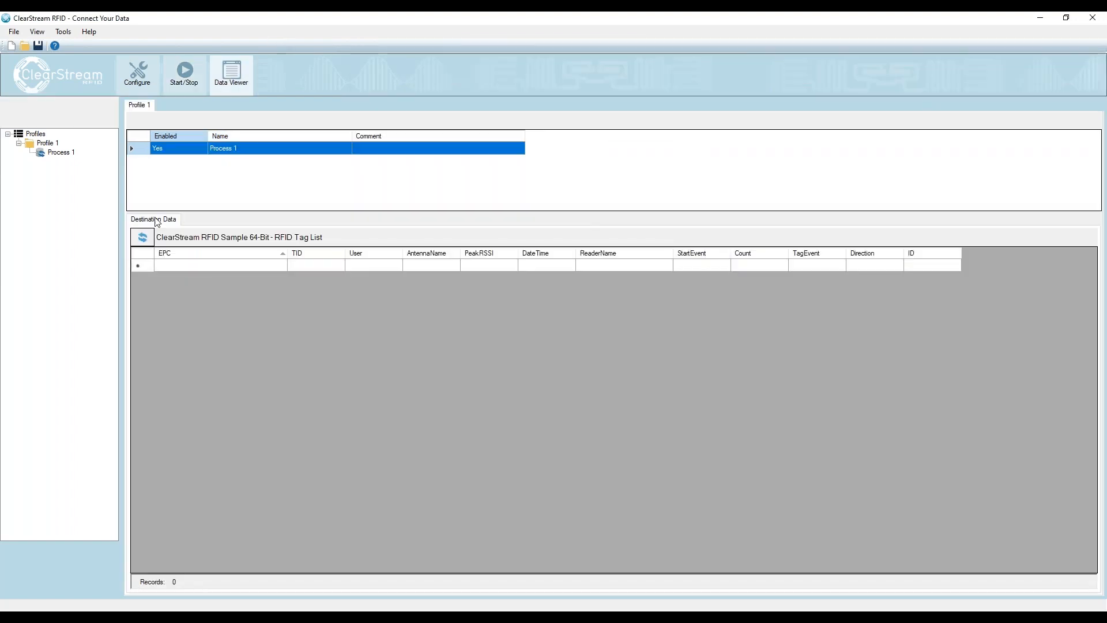
{"action": "left_click", "coordinate": [145, 238]}
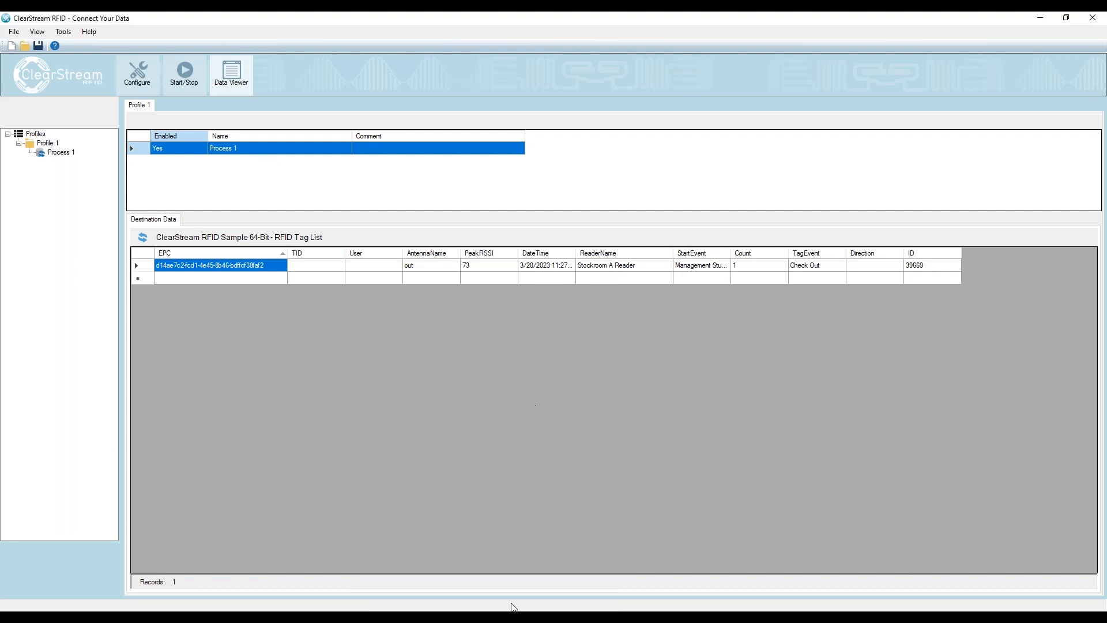
Return the box from the Workspace to Stockroom A, then check the newest tag event in the RFID Tag List
{"action": "mouse_move", "coordinate": [509, 608]}
{"action": "left_click", "coordinate": [482, 593]}
{"action": "left_click_drag", "start_coordinate": [741, 225], "coordinate": [1008, 215]}
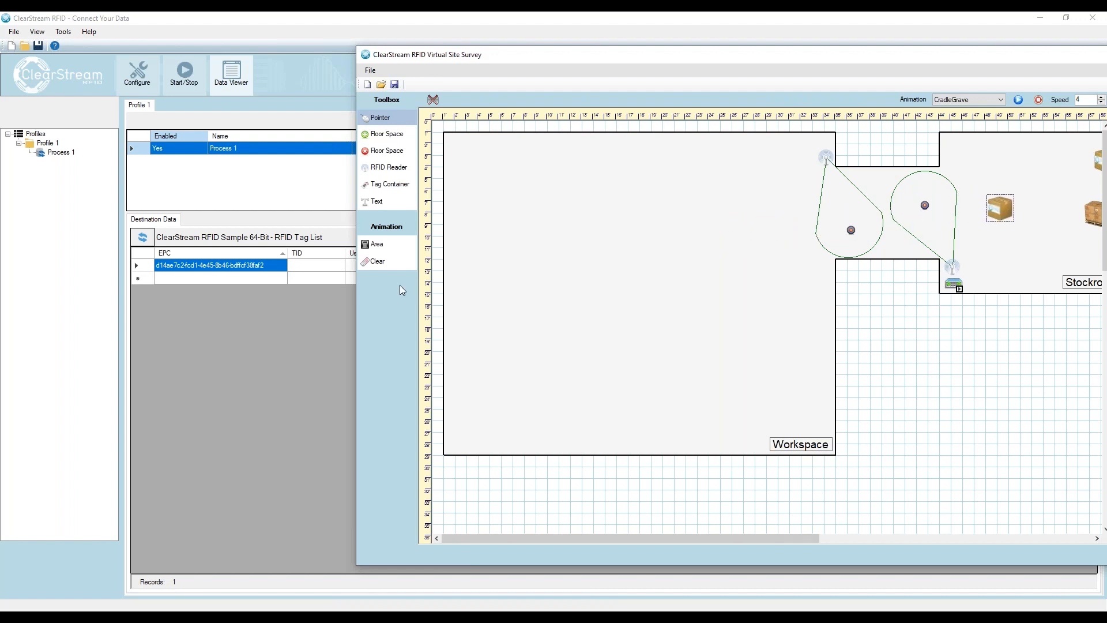
{"action": "left_click", "coordinate": [217, 230]}
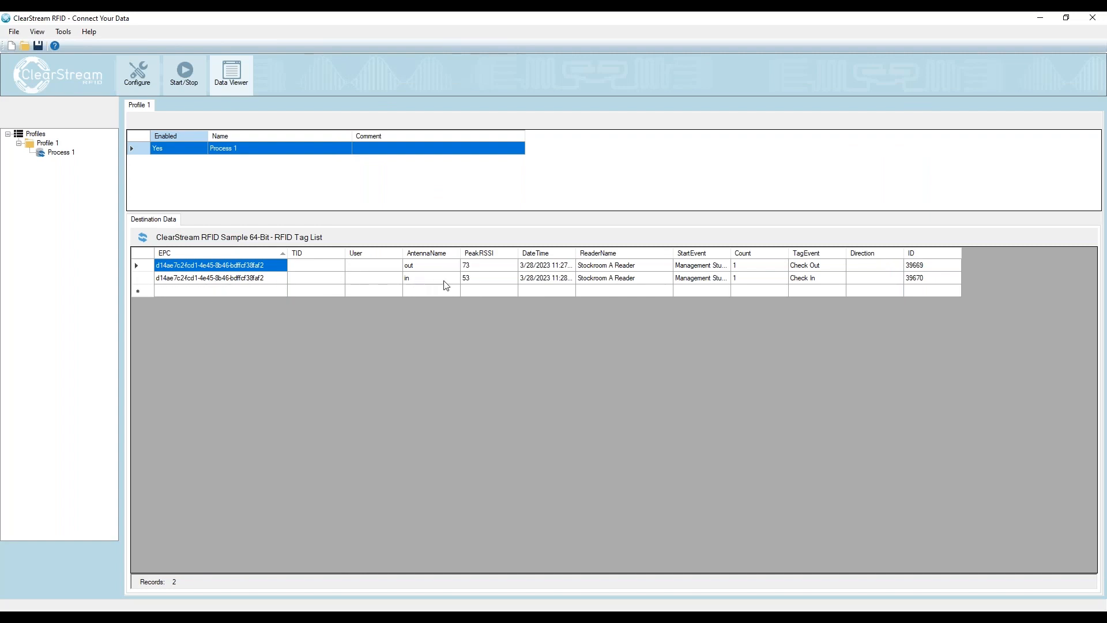
{"action": "left_click", "coordinate": [833, 278]}
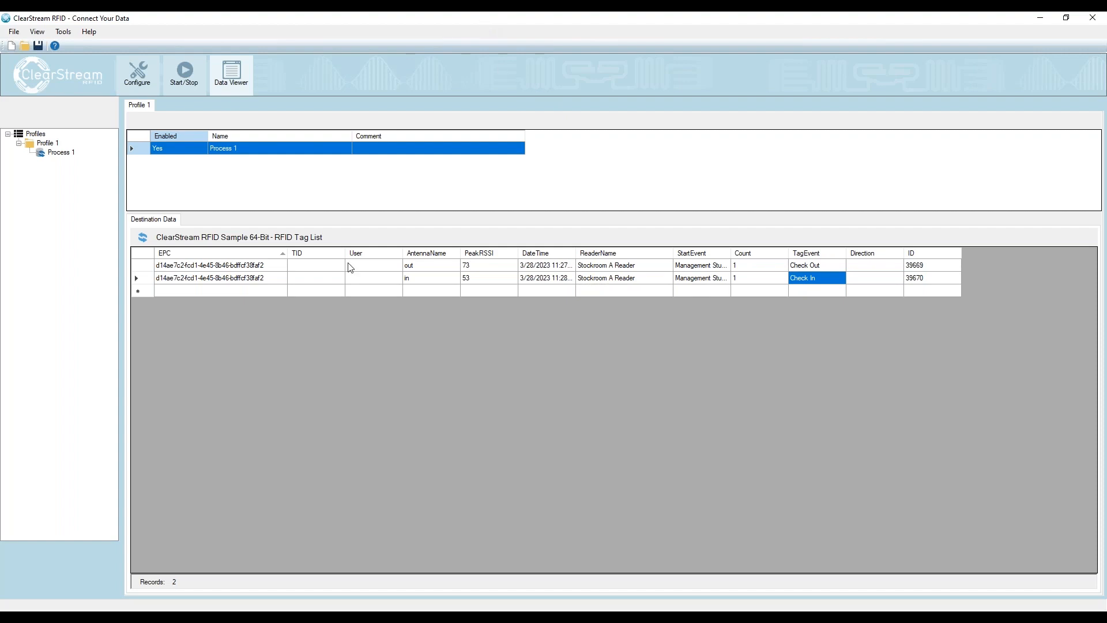
Bring the Virtual Site Survey forward, then reposition and widen its window to show all of Stockroom A
{"action": "mouse_move", "coordinate": [472, 609]}
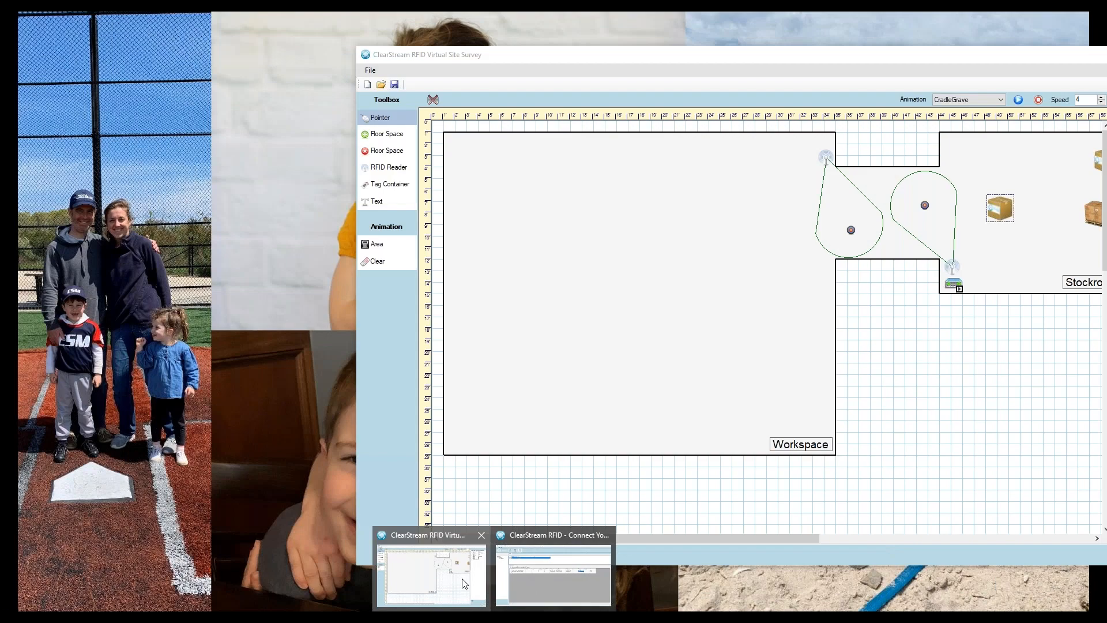
{"action": "left_click", "coordinate": [433, 577]}
{"action": "left_click_drag", "start_coordinate": [941, 59], "coordinate": [719, 58]}
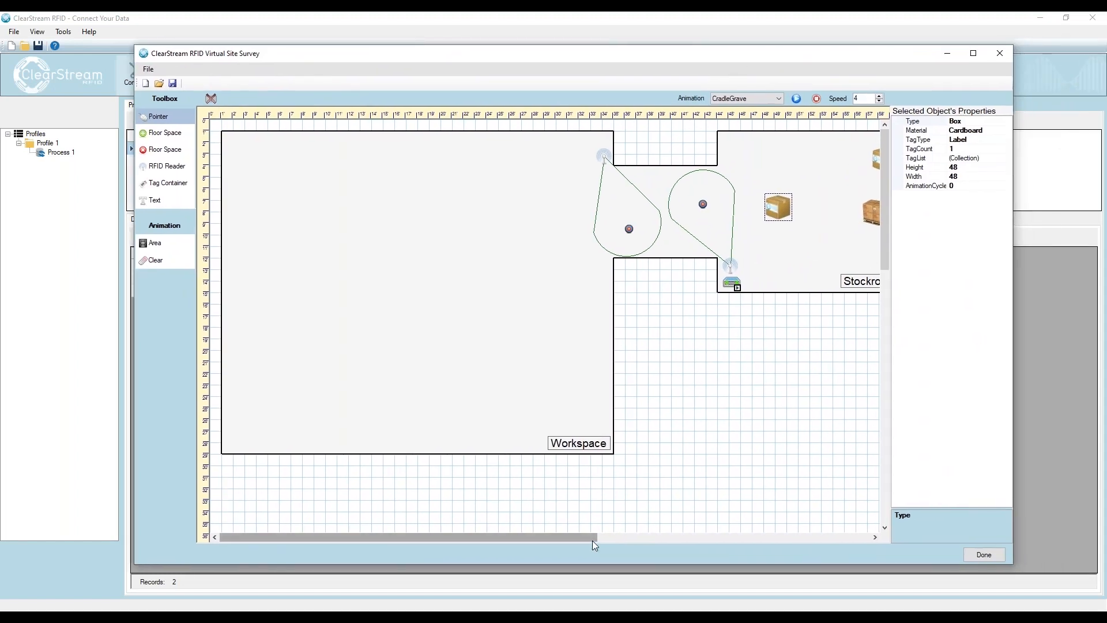
{"action": "left_click_drag", "start_coordinate": [1048, 562], "coordinate": [1082, 562]}
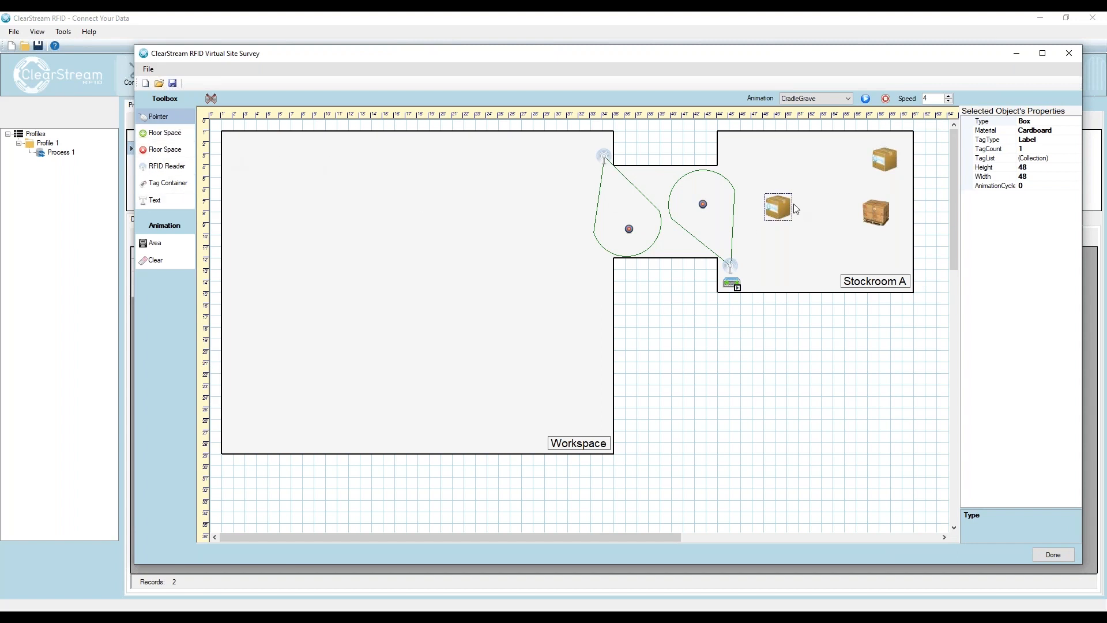
Move the two boxes and the pallet aside to clear the upper part of Stockroom A
{"action": "left_click_drag", "start_coordinate": [870, 212], "coordinate": [866, 203]}
{"action": "left_click_drag", "start_coordinate": [888, 163], "coordinate": [903, 258]}
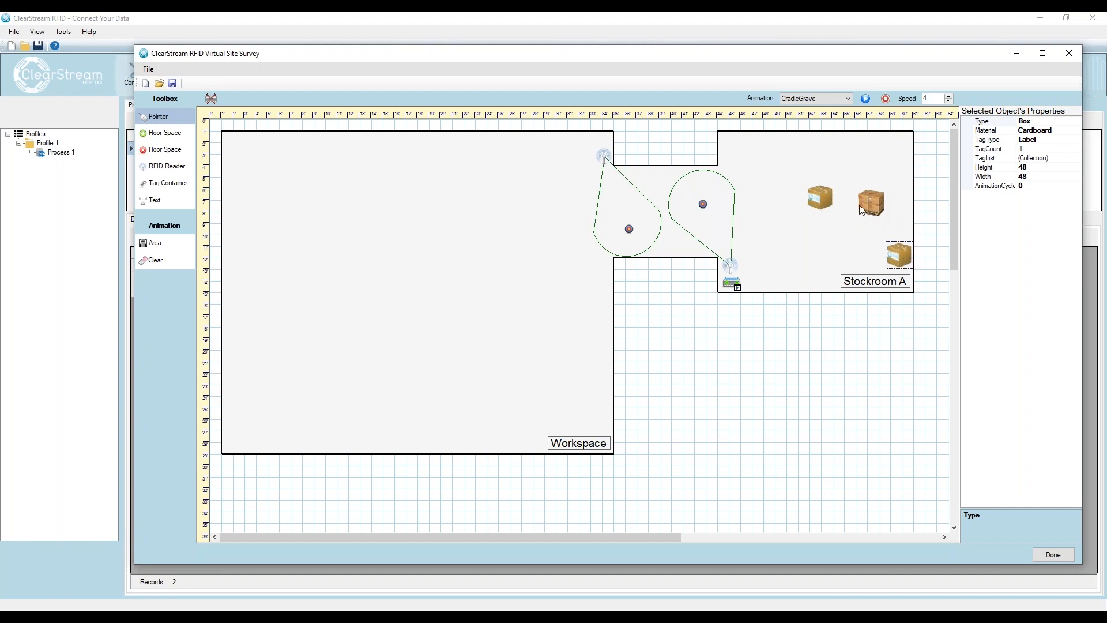
{"action": "left_click_drag", "start_coordinate": [860, 274], "coordinate": [910, 330]}
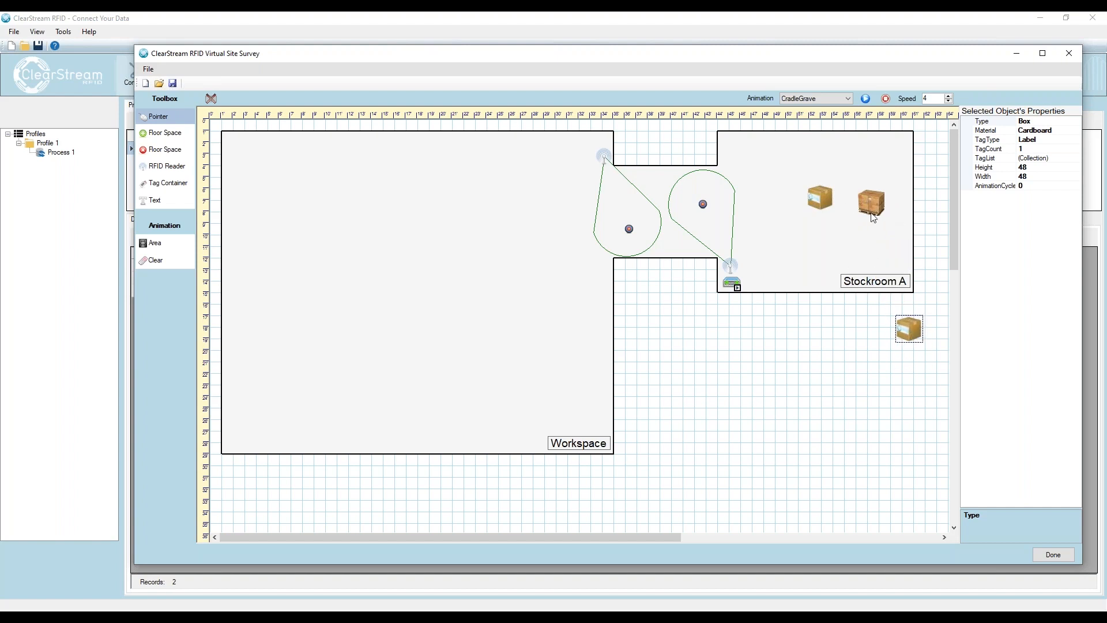
{"action": "left_click_drag", "start_coordinate": [871, 214], "coordinate": [904, 284]}
{"action": "left_click", "coordinate": [871, 217]}
{"action": "left_click_drag", "start_coordinate": [813, 196], "coordinate": [876, 232]}
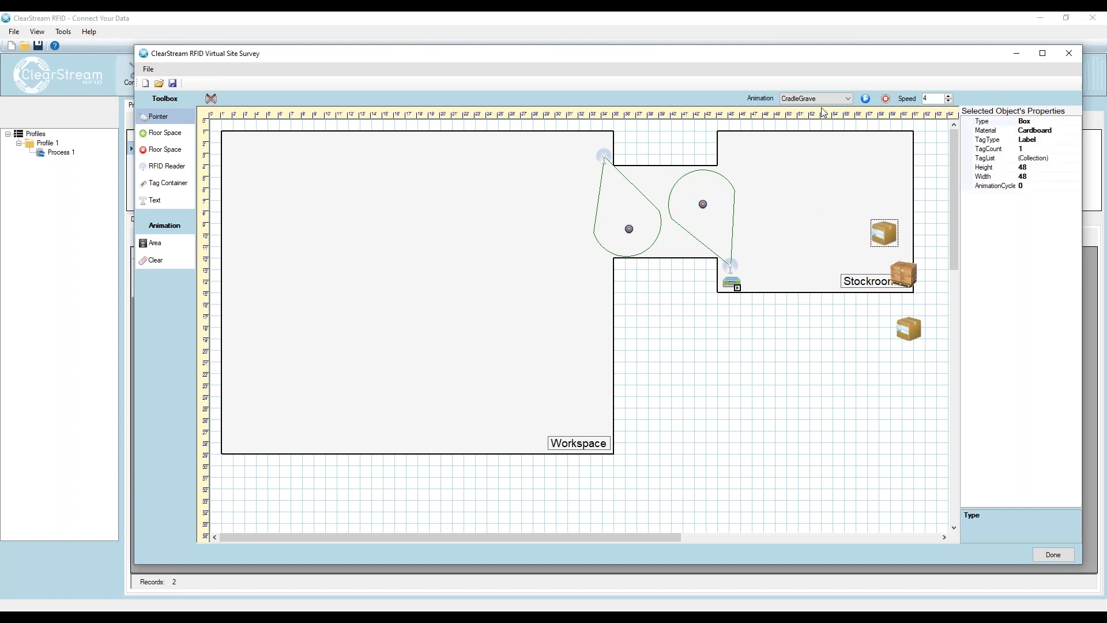
Place animation area 1 in Stockroom A and area 2 in the Workspace so their path crosses both antenna fields
{"action": "left_click", "coordinate": [177, 243]}
{"action": "left_click", "coordinate": [861, 185]}
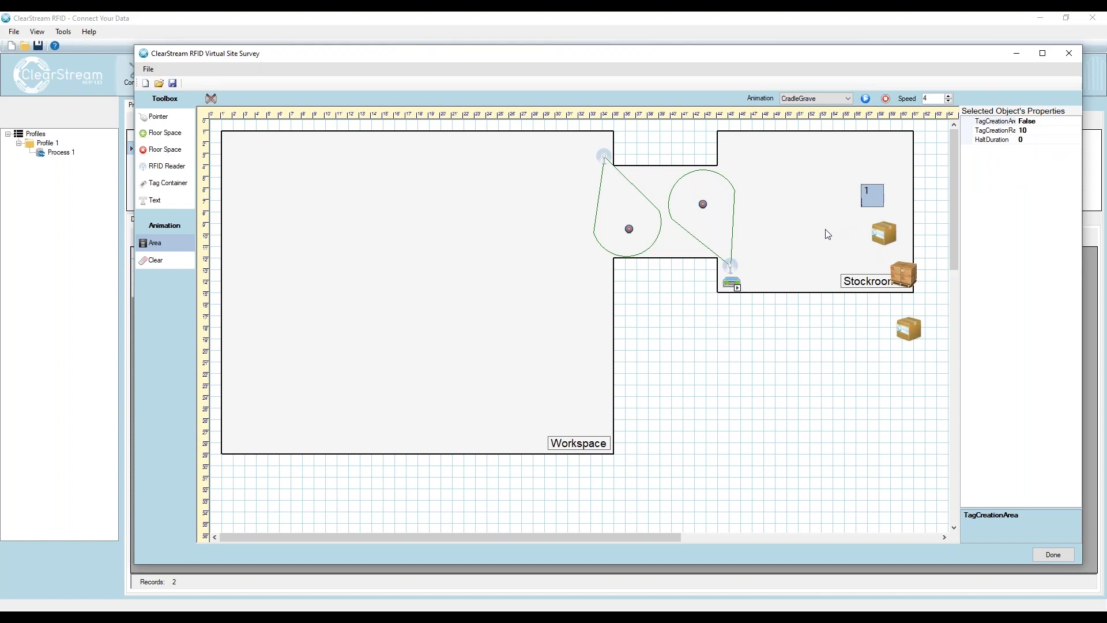
{"action": "left_click", "coordinate": [493, 194]}
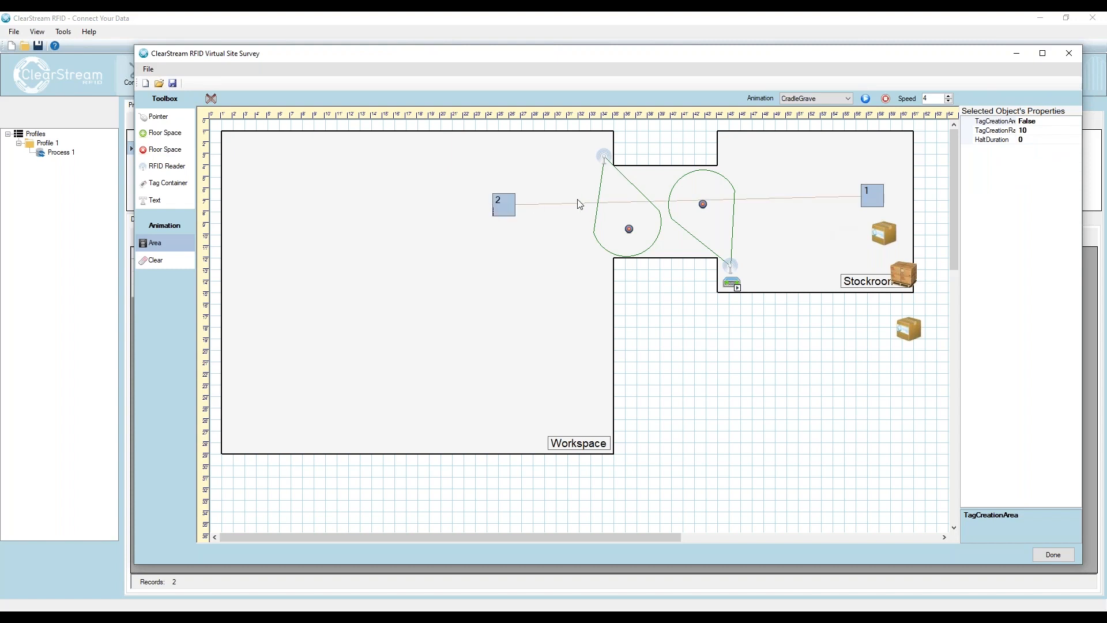
{"action": "left_click_drag", "start_coordinate": [506, 206], "coordinate": [505, 231]}
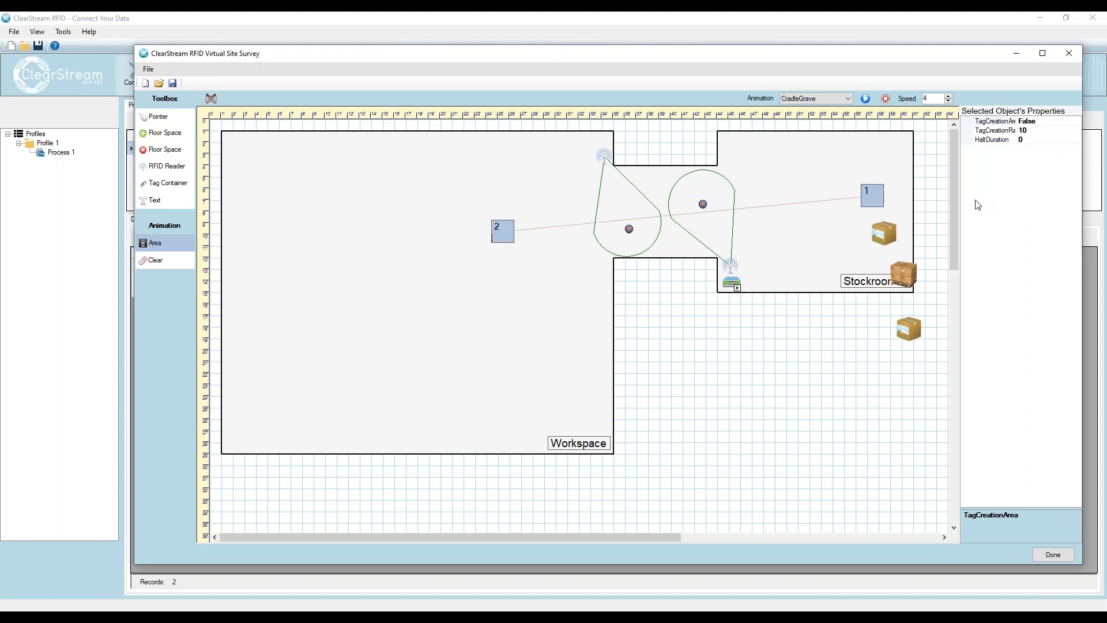
Set the animation mode to Cycle and its speed to 10
{"action": "left_click", "coordinate": [842, 99]}
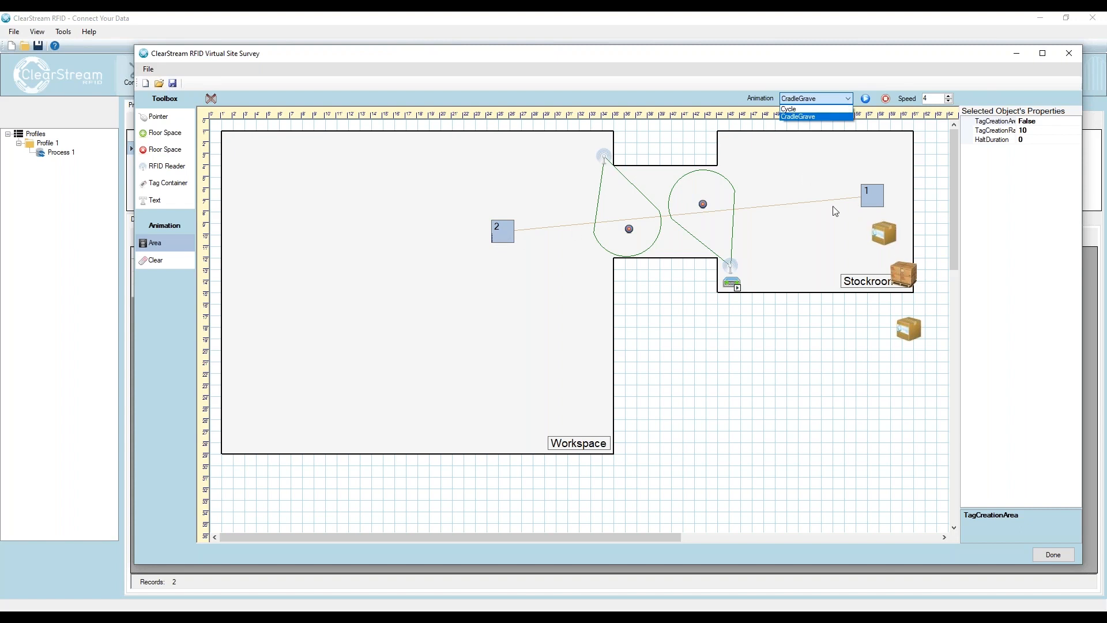
{"action": "left_click", "coordinate": [791, 112]}
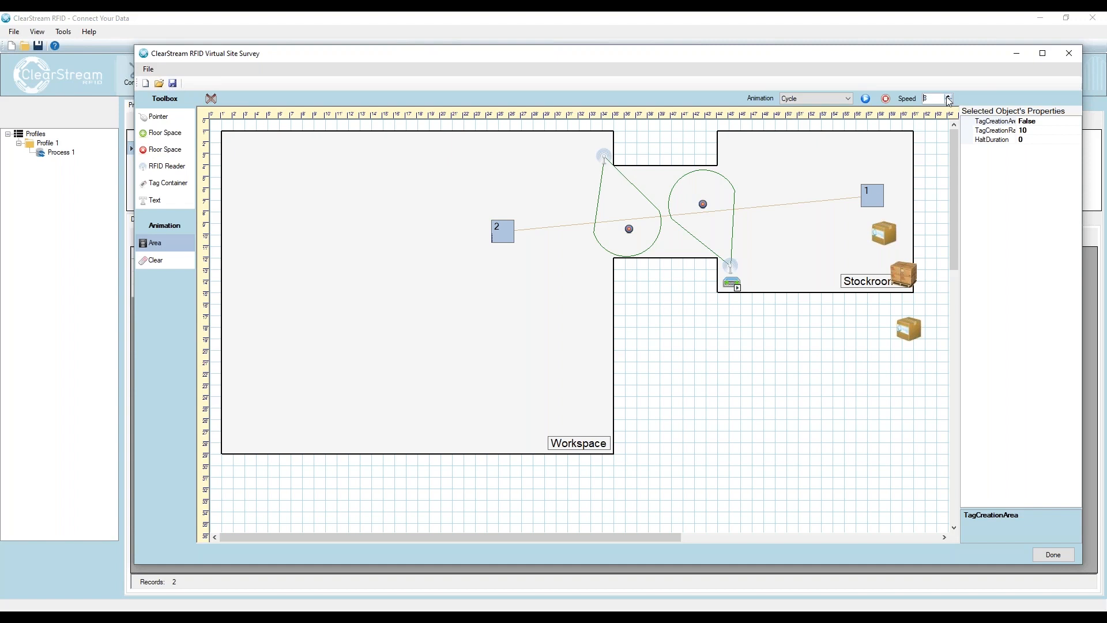
{"action": "left_click", "coordinate": [949, 96]}
{"action": "left_click", "coordinate": [1018, 140]}
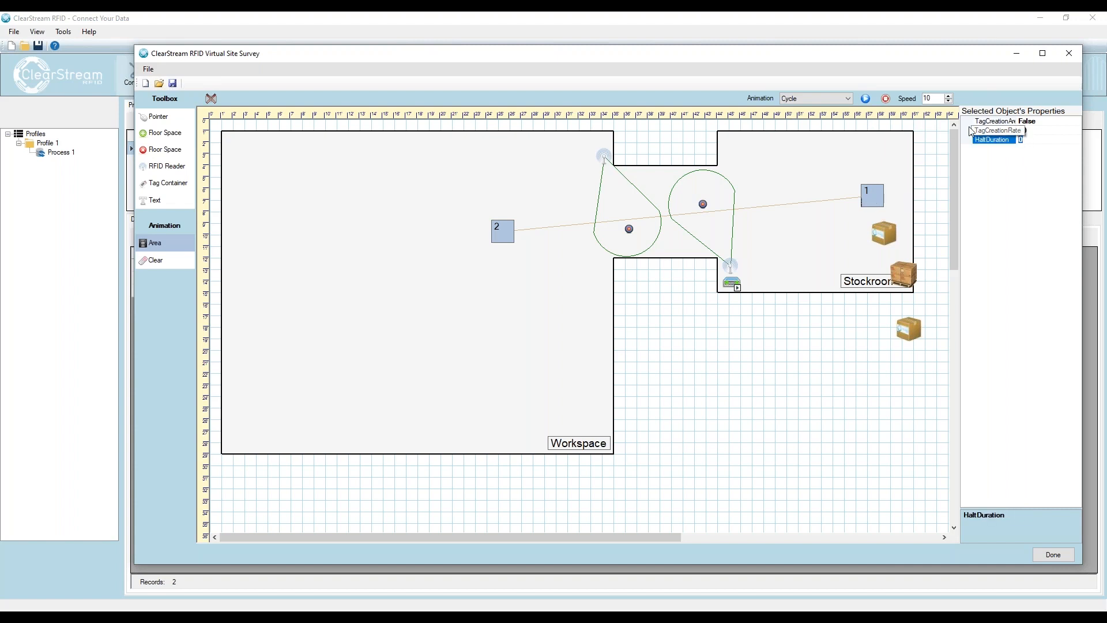
{"action": "left_click", "coordinate": [510, 228]}
{"action": "type", "text": "2"}
{"action": "left_click", "coordinate": [838, 234]}
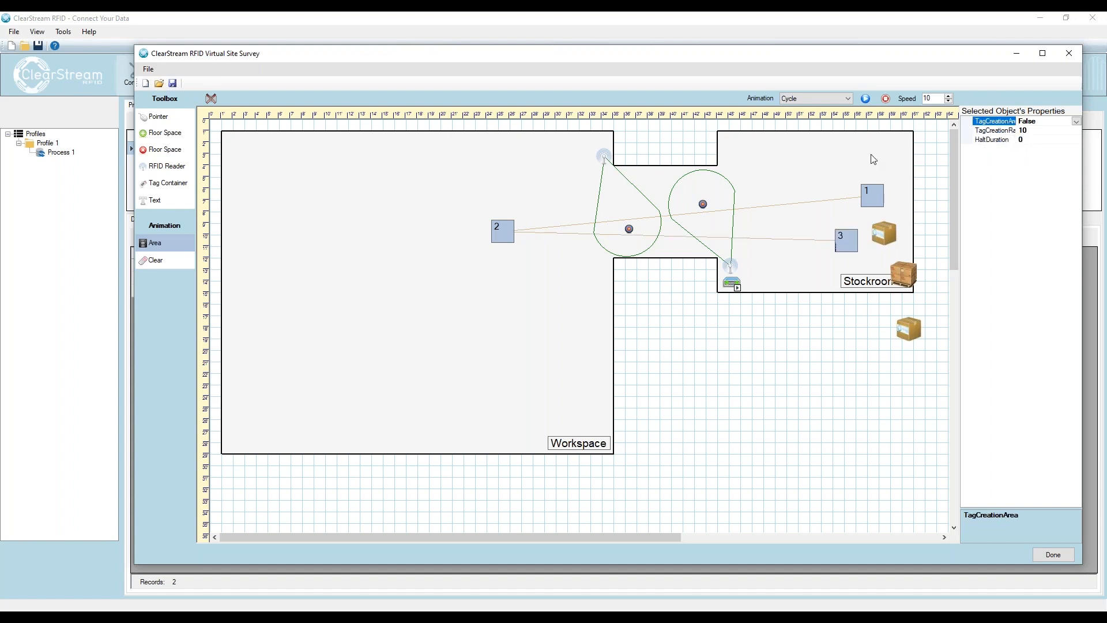
{"action": "left_click", "coordinate": [168, 118]}
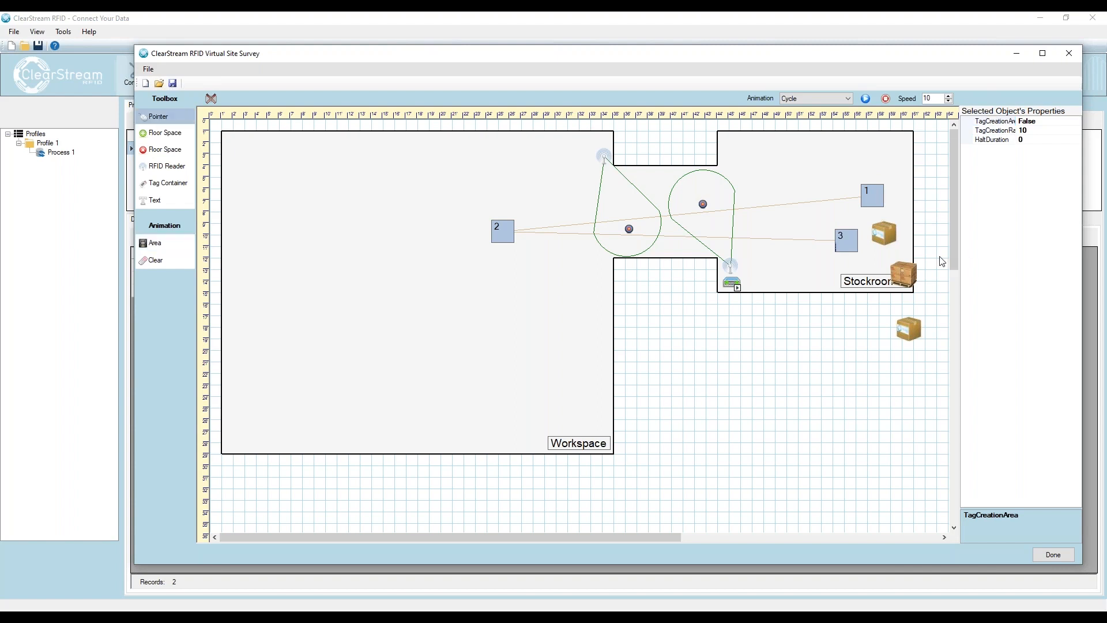
{"action": "right_click", "coordinate": [844, 241]}
{"action": "left_click", "coordinate": [869, 252]}
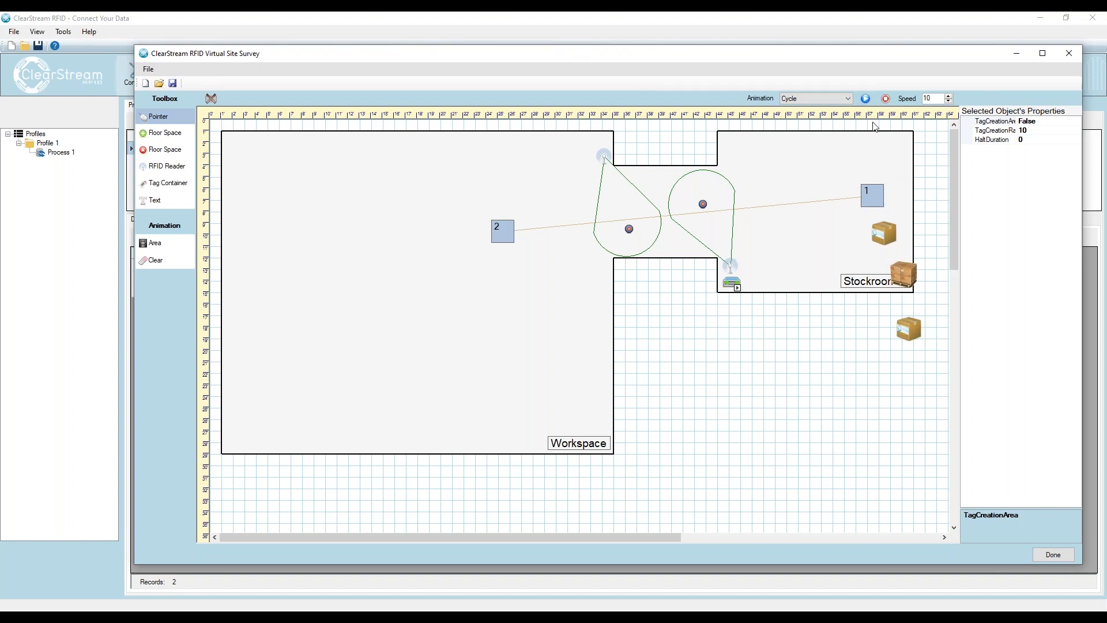
Run the cycle animation and arrange the survey window beside the reader activity to watch both together
{"action": "left_click", "coordinate": [866, 99]}
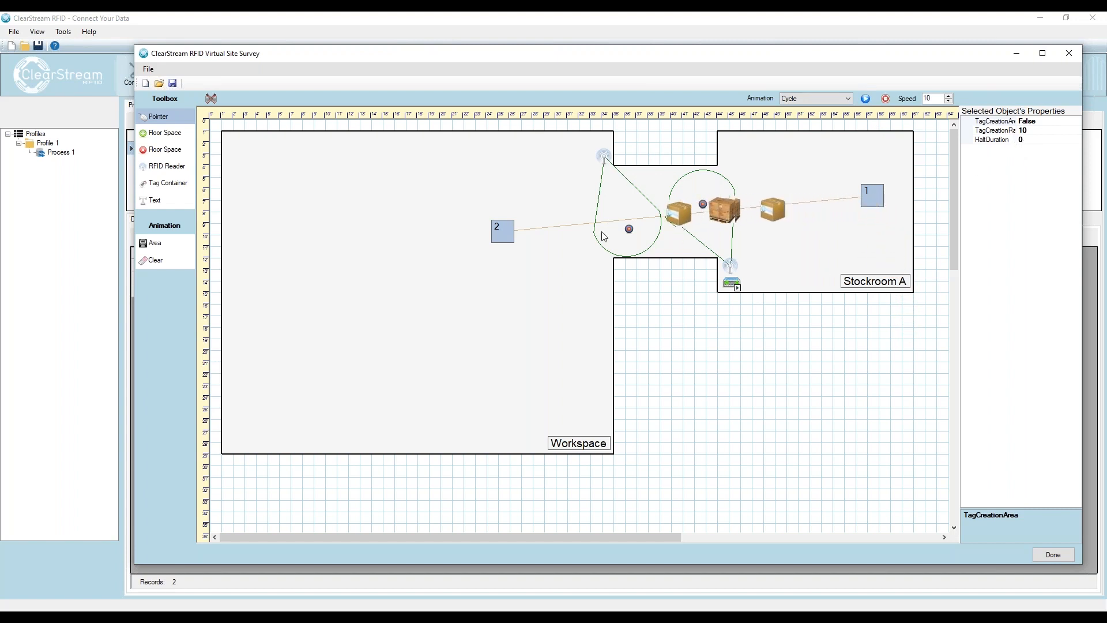
{"action": "left_click_drag", "start_coordinate": [456, 62], "coordinate": [804, 50]}
{"action": "left_click", "coordinate": [184, 75]}
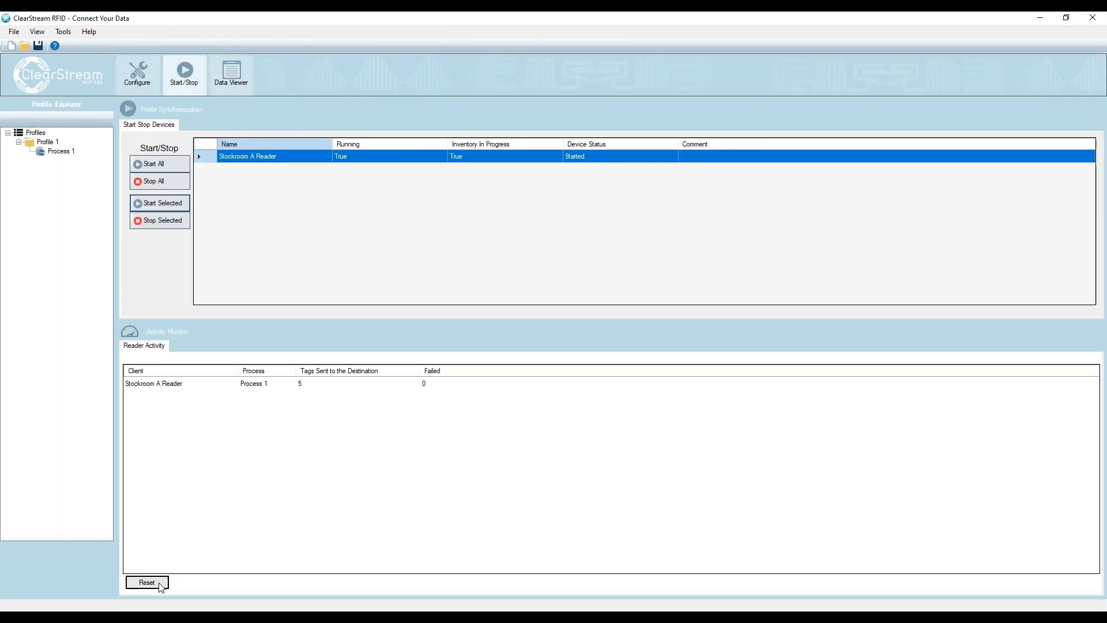
{"action": "left_click", "coordinate": [494, 616]}
{"action": "left_click", "coordinate": [457, 577]}
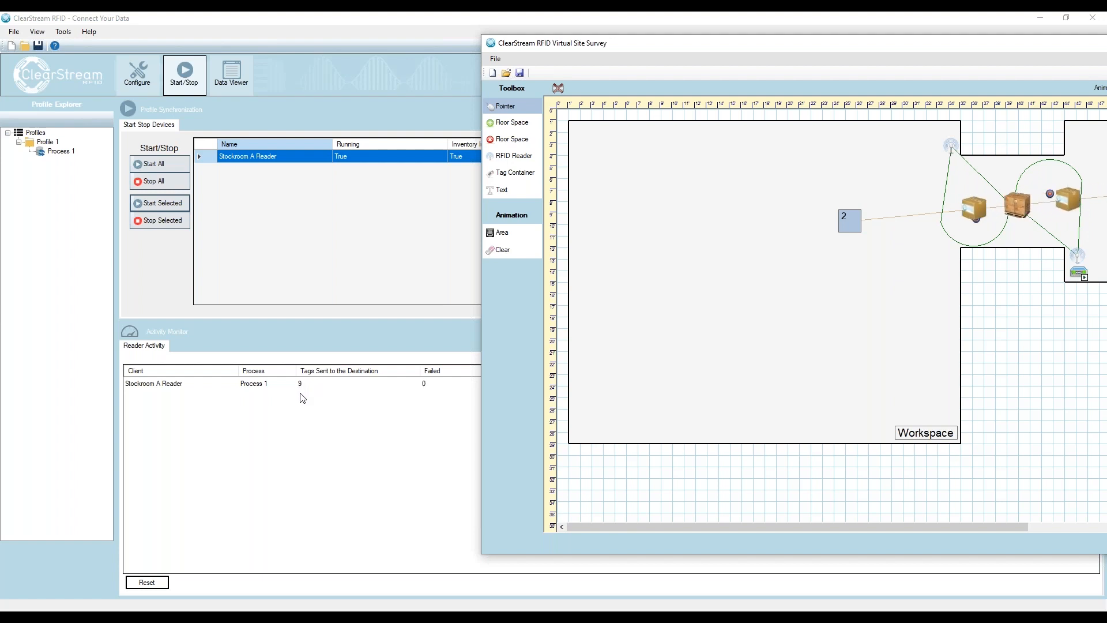
Examine the Check Out and Check In records in the RFID Tag List, refreshing the destination data
{"action": "left_click", "coordinate": [231, 77]}
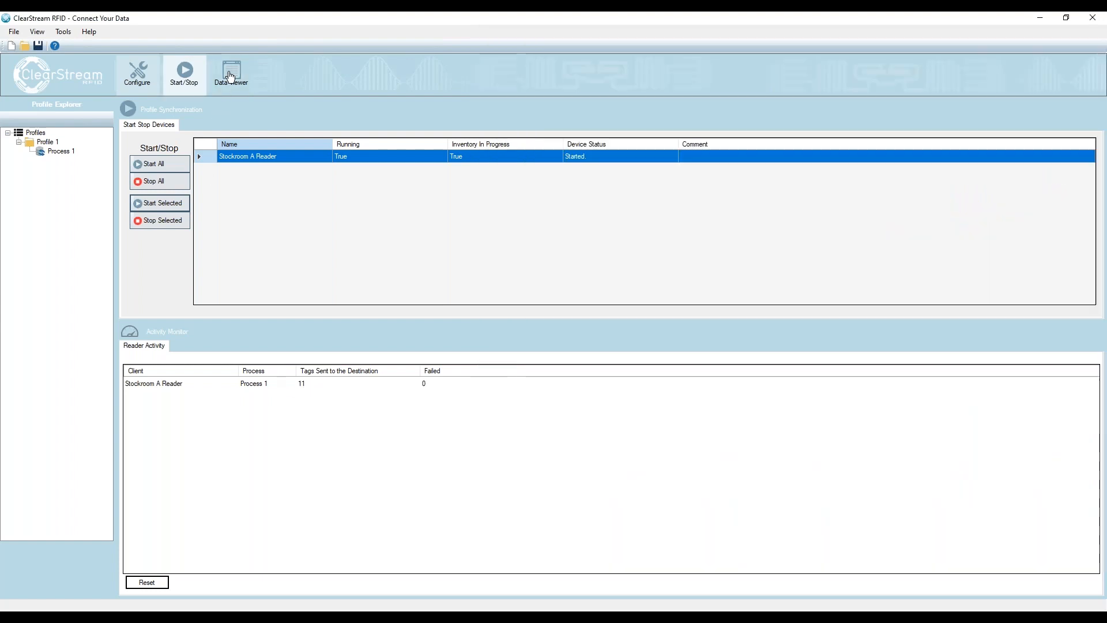
{"action": "left_click", "coordinate": [231, 77]}
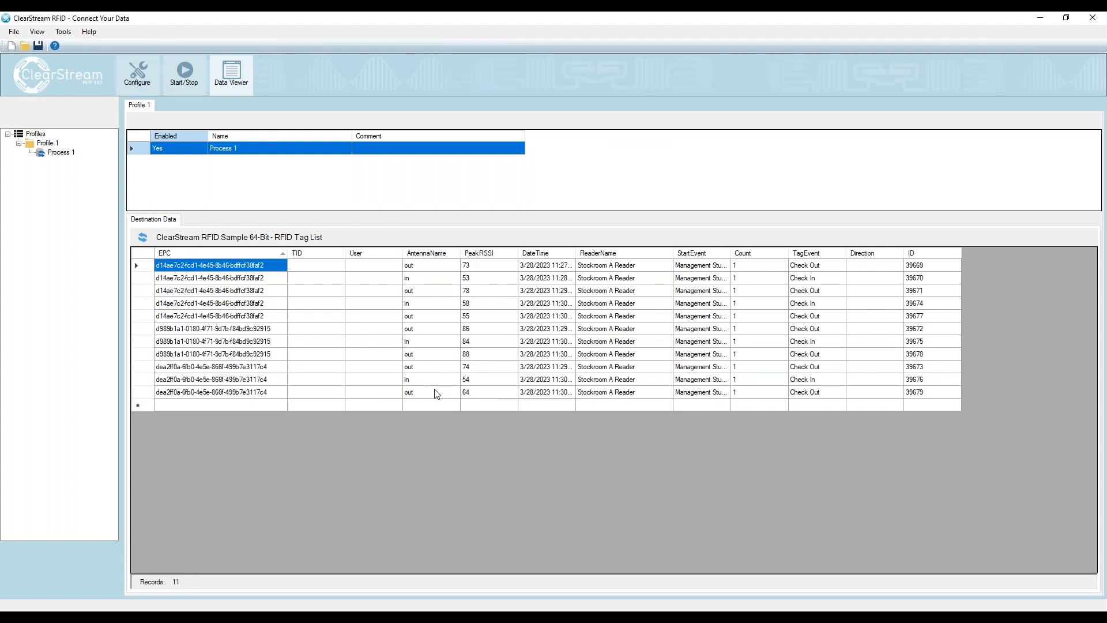
{"action": "left_click", "coordinate": [142, 238]}
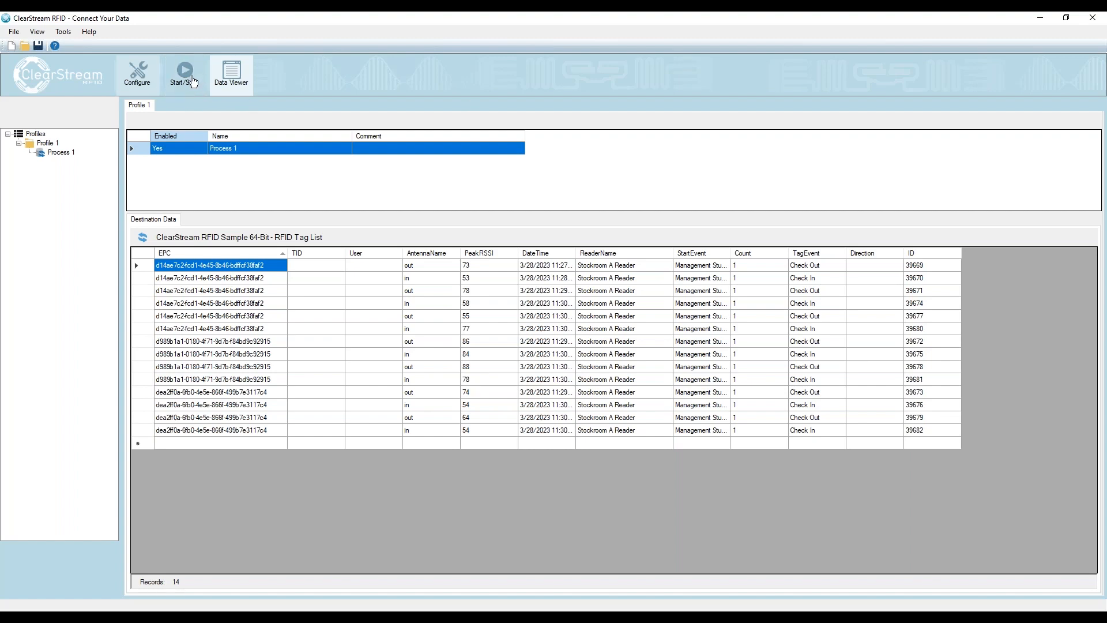
Stop the Stockroom A Reader and move the boxes and pallet off the animation path within Stockroom A
{"action": "left_click", "coordinate": [191, 70]}
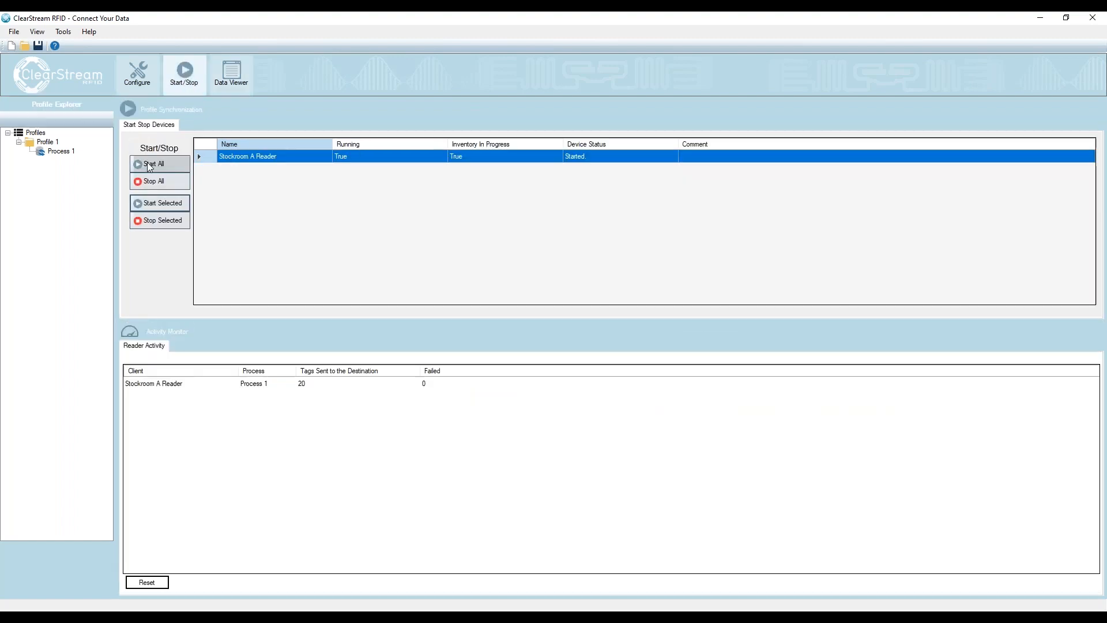
{"action": "left_click", "coordinate": [162, 221]}
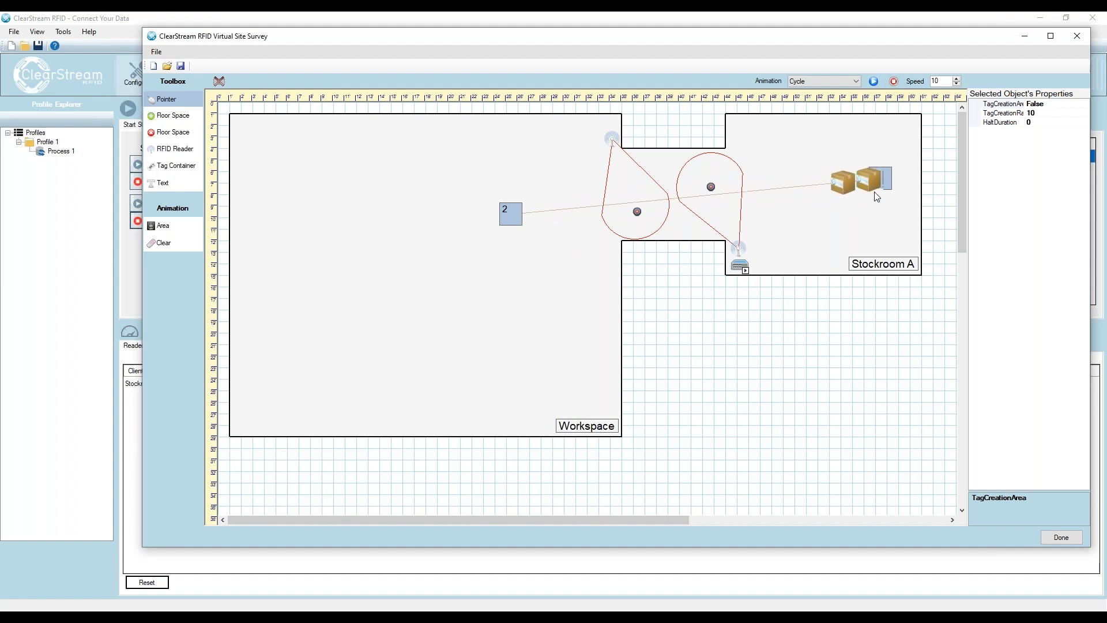
{"action": "left_click_drag", "start_coordinate": [841, 182], "coordinate": [812, 132]}
{"action": "left_click_drag", "start_coordinate": [897, 132], "coordinate": [907, 128]}
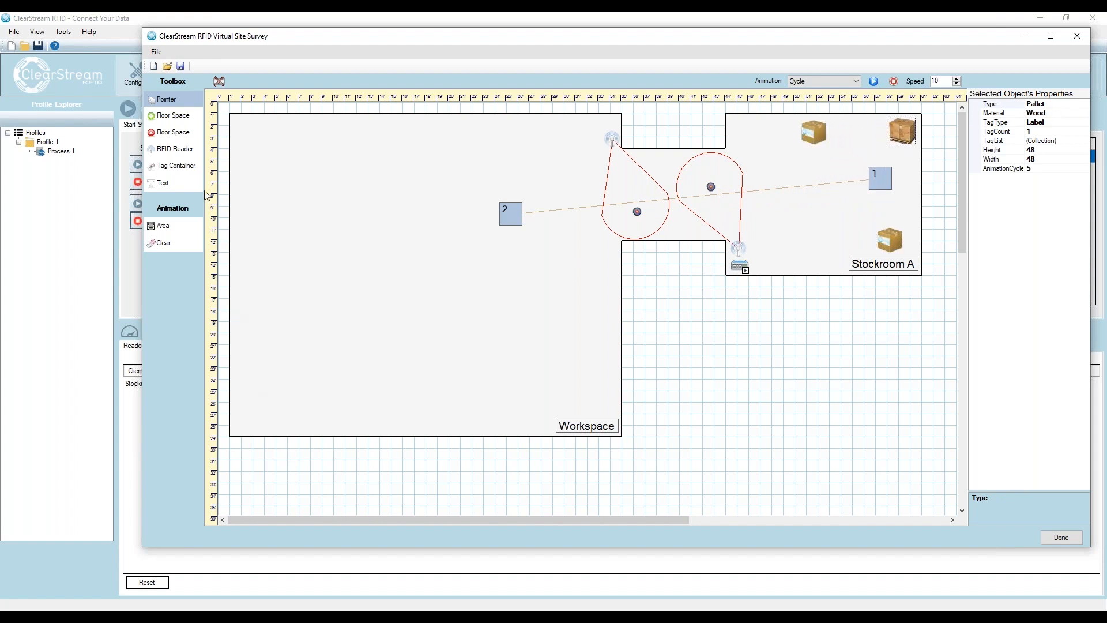
Place an RFID reader in the Workspace's lower-left corner and add a text label near it reading Workstation 1
{"action": "left_click", "coordinate": [180, 151]}
{"action": "left_click", "coordinate": [242, 421]}
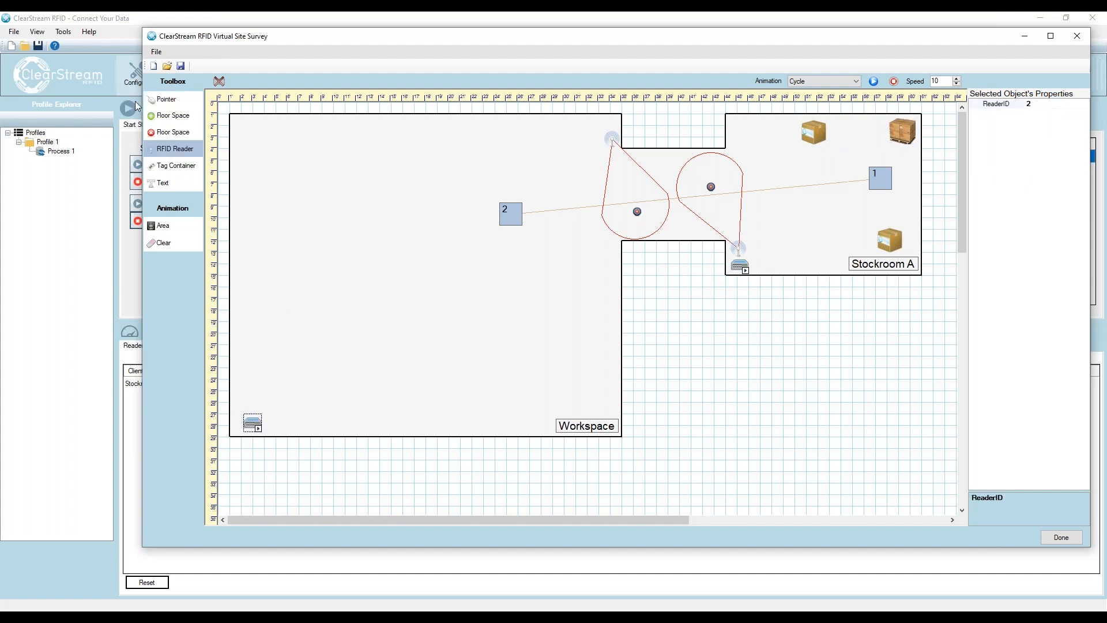
{"action": "left_click", "coordinate": [171, 188]}
{"action": "left_click", "coordinate": [309, 385]}
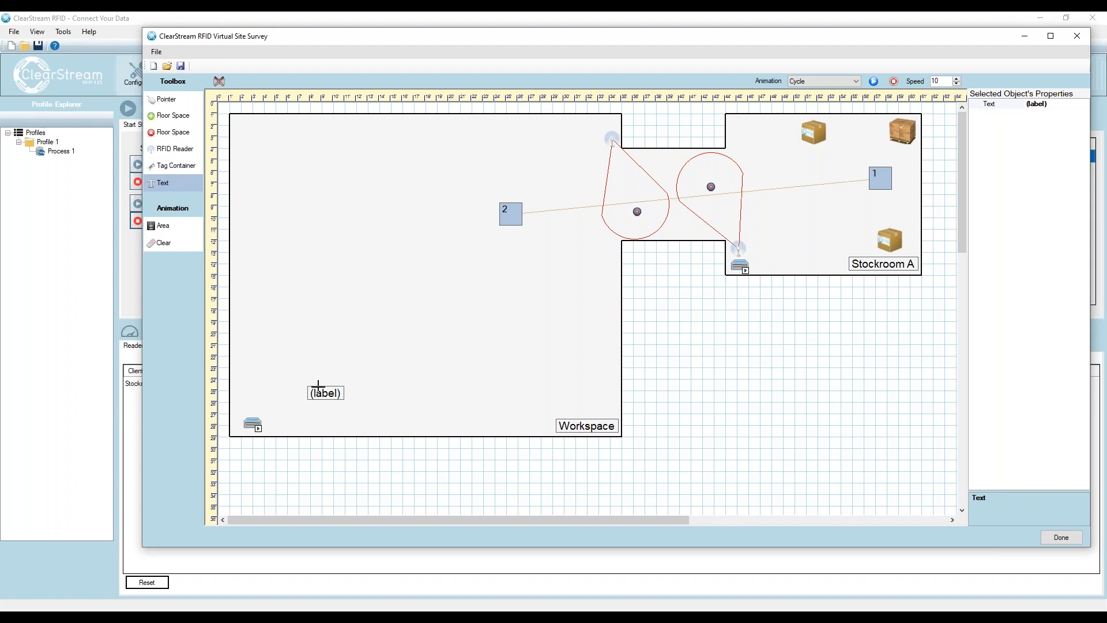
{"action": "left_click", "coordinate": [166, 99]}
{"action": "left_click", "coordinate": [340, 395]}
{"action": "left_click_drag", "start_coordinate": [340, 396], "coordinate": [279, 386]}
{"action": "type", "text": "Workstation 1"}
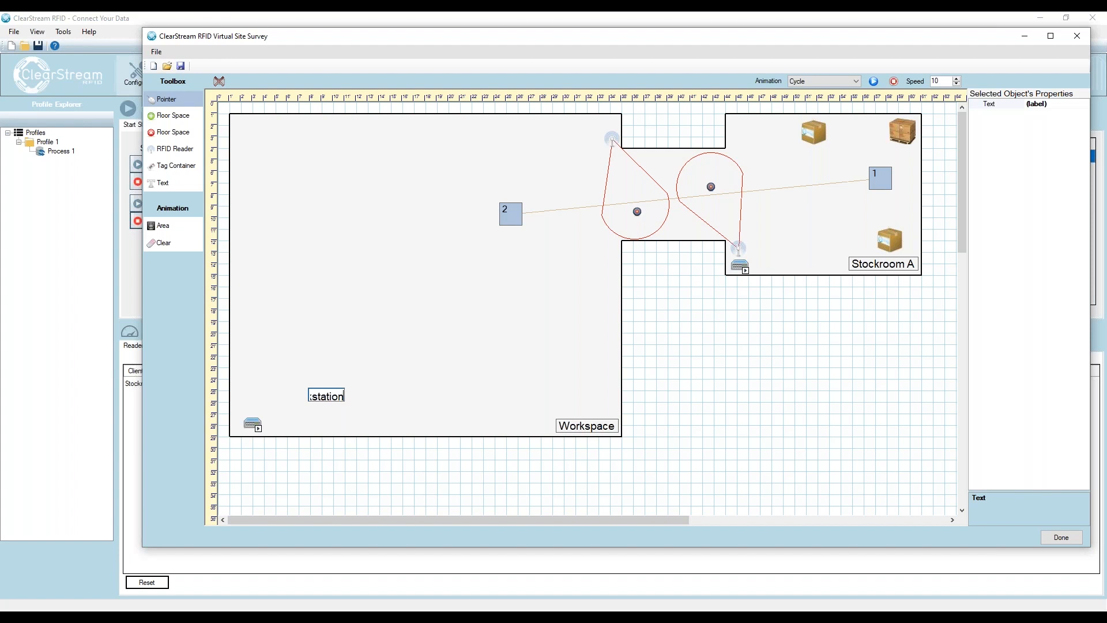
{"action": "key", "text": "Return"}
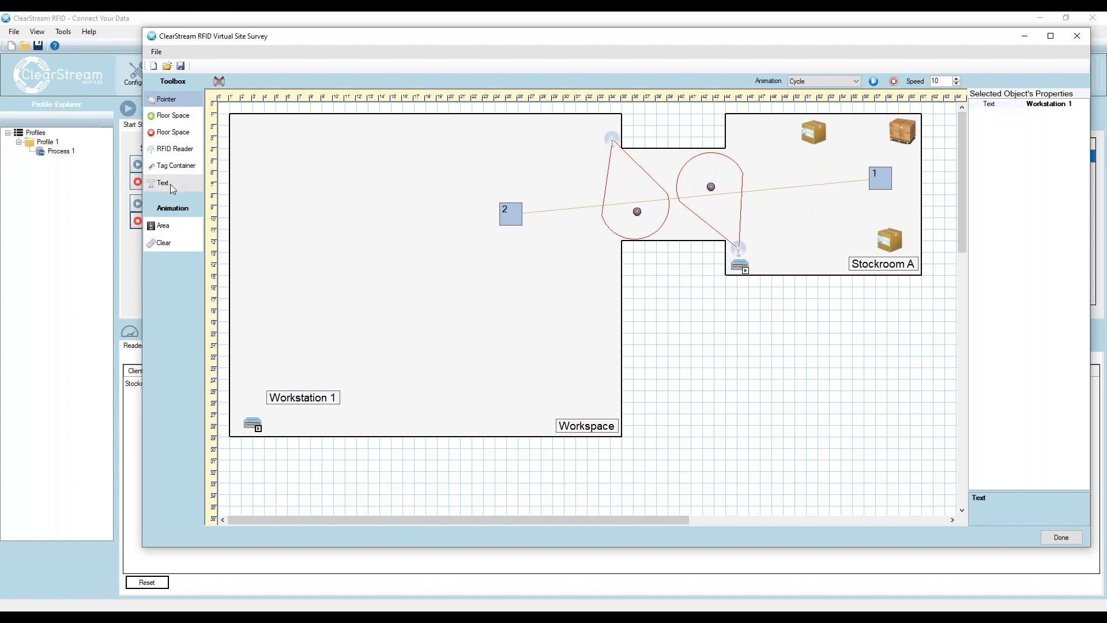
Add two more text labels along the Workspace's lower wall, and name and align the middle one as Workstation 2
{"action": "left_click", "coordinate": [163, 183]}
{"action": "left_click", "coordinate": [400, 396]}
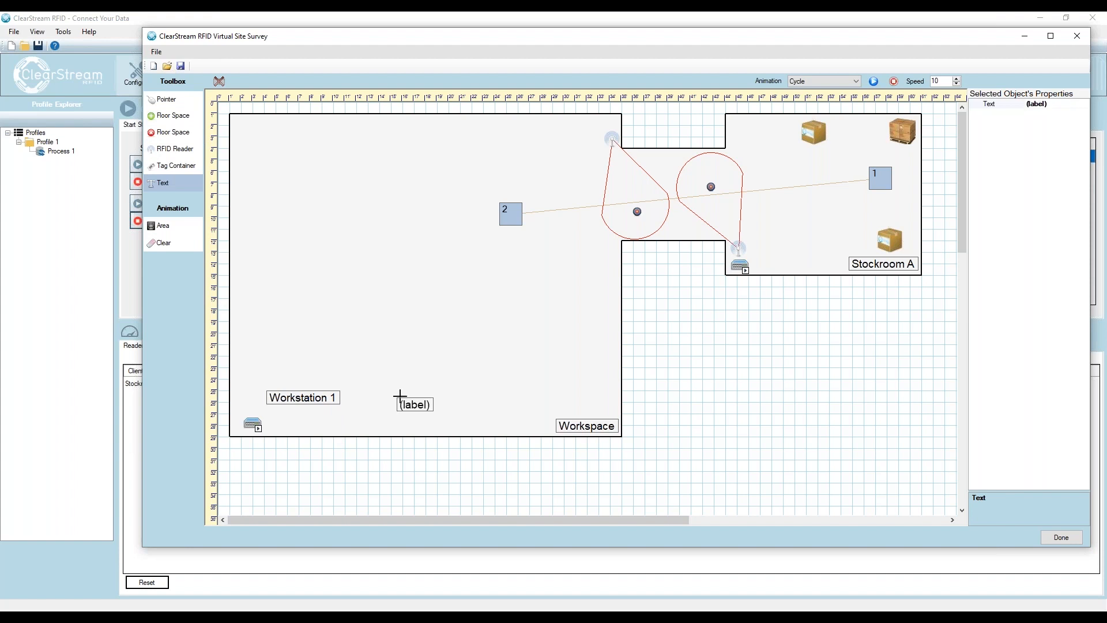
{"action": "left_click", "coordinate": [507, 392]}
{"action": "left_click", "coordinate": [196, 104]}
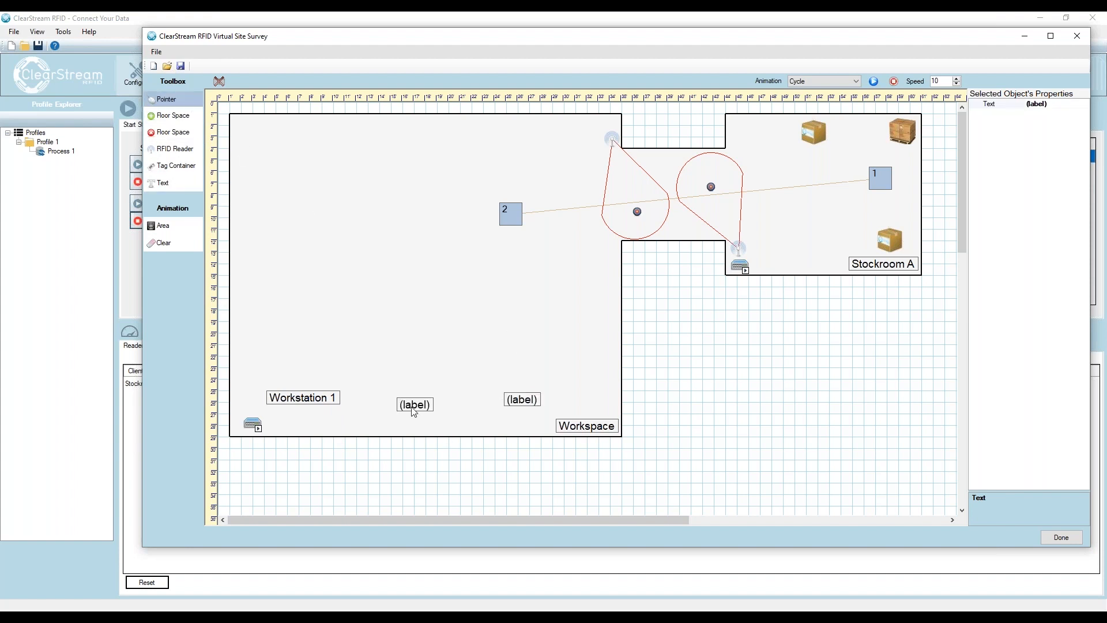
{"action": "double_click", "coordinate": [431, 405]}
{"action": "type", "text": "Wo"}
{"action": "type", "text": "rkstation"}
{"action": "type", "text": " 2"}
{"action": "key", "text": "Return"}
{"action": "left_click_drag", "start_coordinate": [437, 408], "coordinate": [420, 404]}
Rename the remaining placeholder label in the Workspace as Workstation 3
{"action": "left_click", "coordinate": [513, 405]}
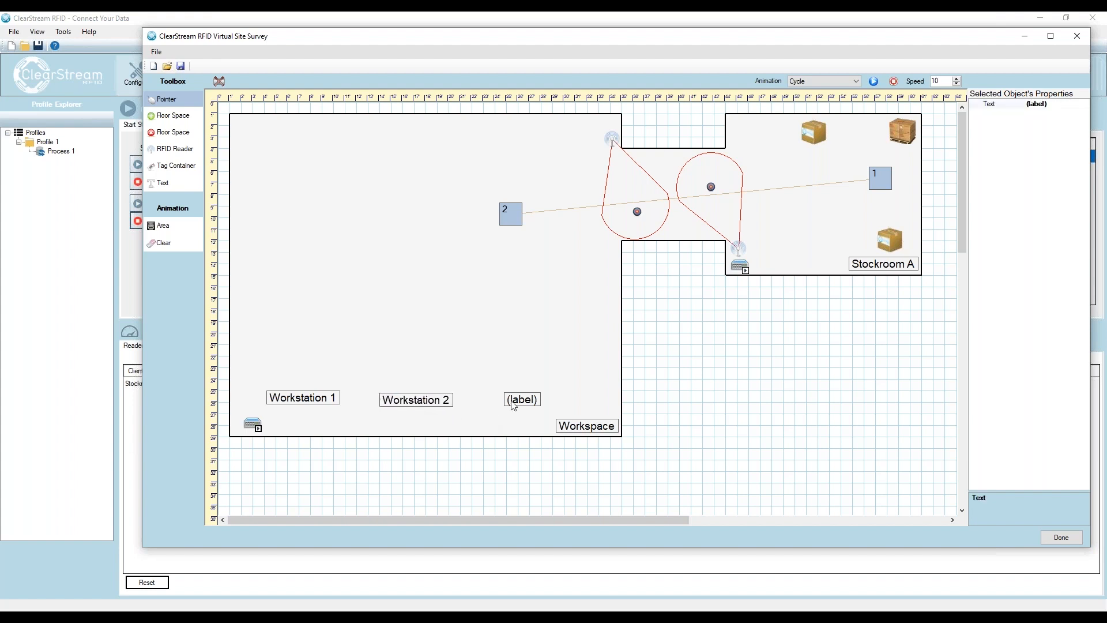
{"action": "left_click", "coordinate": [525, 405]}
{"action": "type", "text": "Works"}
{"action": "type", "text": "t"}
{"action": "type", "text": "ation 3"}
{"action": "left_click", "coordinate": [553, 366]}
Rearrange the labels in a row along the Workspace's lower wall, ordered Workstation 3, Workstation 2, Workstation 1 from left to right
{"action": "mouse_move", "coordinate": [539, 403]}
{"action": "left_mouse_down"}
{"action": "mouse_move", "coordinate": [543, 391]}
{"action": "mouse_move", "coordinate": [524, 380]}
{"action": "mouse_move", "coordinate": [469, 428]}
{"action": "mouse_move", "coordinate": [407, 431]}
{"action": "mouse_move", "coordinate": [534, 384]}
{"action": "left_mouse_up"}
{"action": "left_click_drag", "start_coordinate": [426, 424], "coordinate": [419, 386]}
{"action": "left_click_drag", "start_coordinate": [540, 400], "coordinate": [545, 379]}
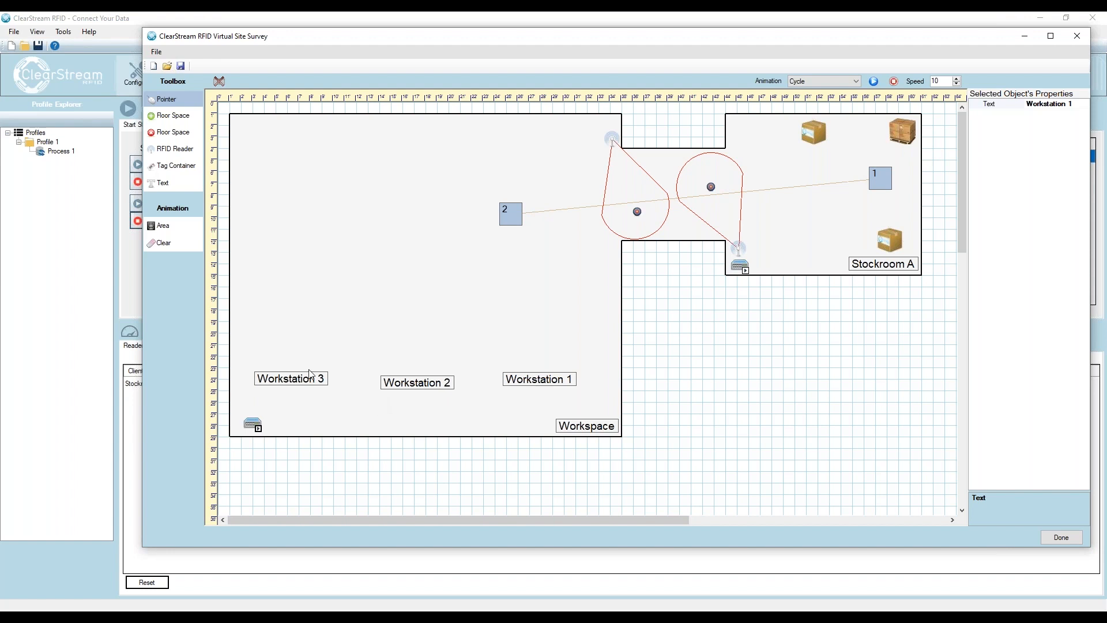
{"action": "left_click_drag", "start_coordinate": [312, 381], "coordinate": [327, 398]}
{"action": "left_click_drag", "start_coordinate": [410, 384], "coordinate": [417, 393]}
{"action": "left_click_drag", "start_coordinate": [509, 387], "coordinate": [509, 403]}
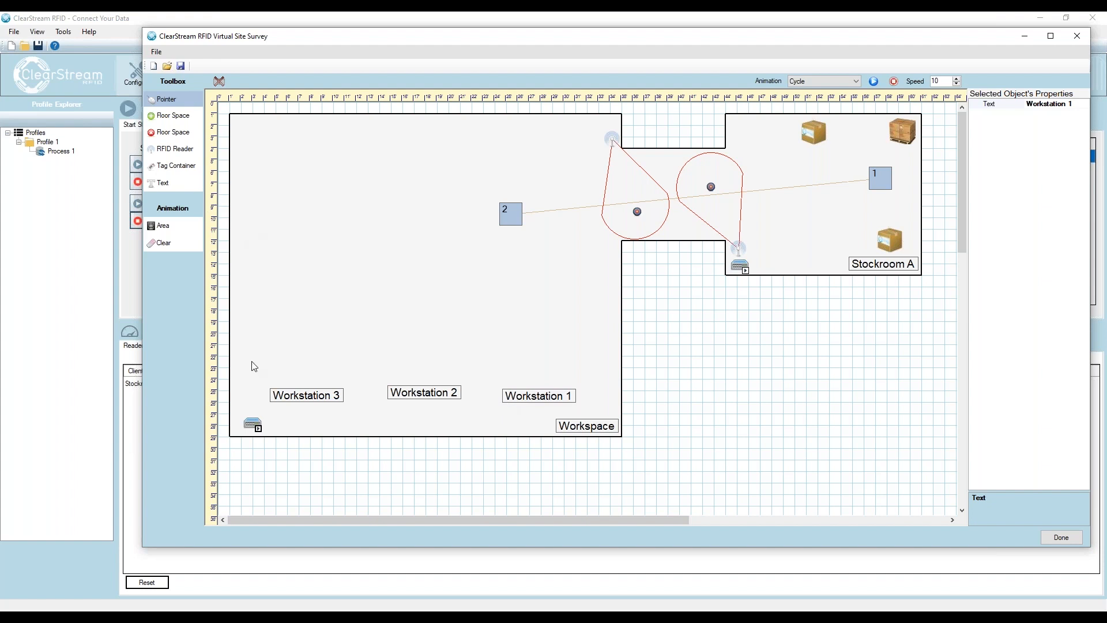
Add three antennas to the Workspace reader, positioning antenna 1 above Workstation 1, antenna 2 above Workstation 2 and antenna 3 above Workstation 3
{"action": "right_click", "coordinate": [259, 428]}
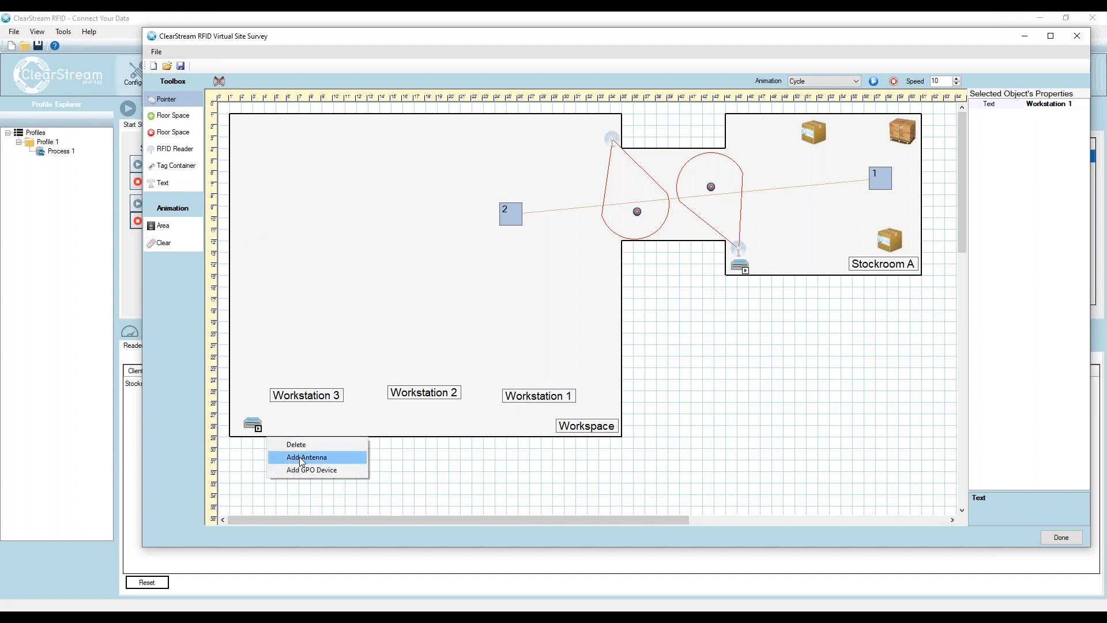
{"action": "left_click", "coordinate": [304, 457]}
{"action": "left_click_drag", "start_coordinate": [278, 414], "coordinate": [321, 361]}
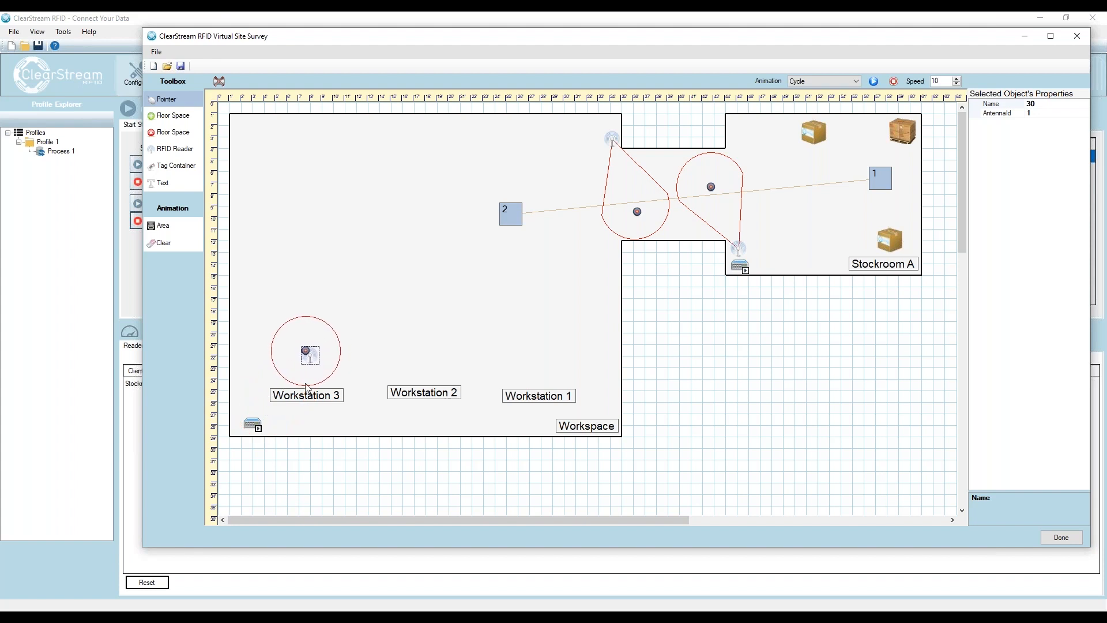
{"action": "right_click", "coordinate": [259, 429]}
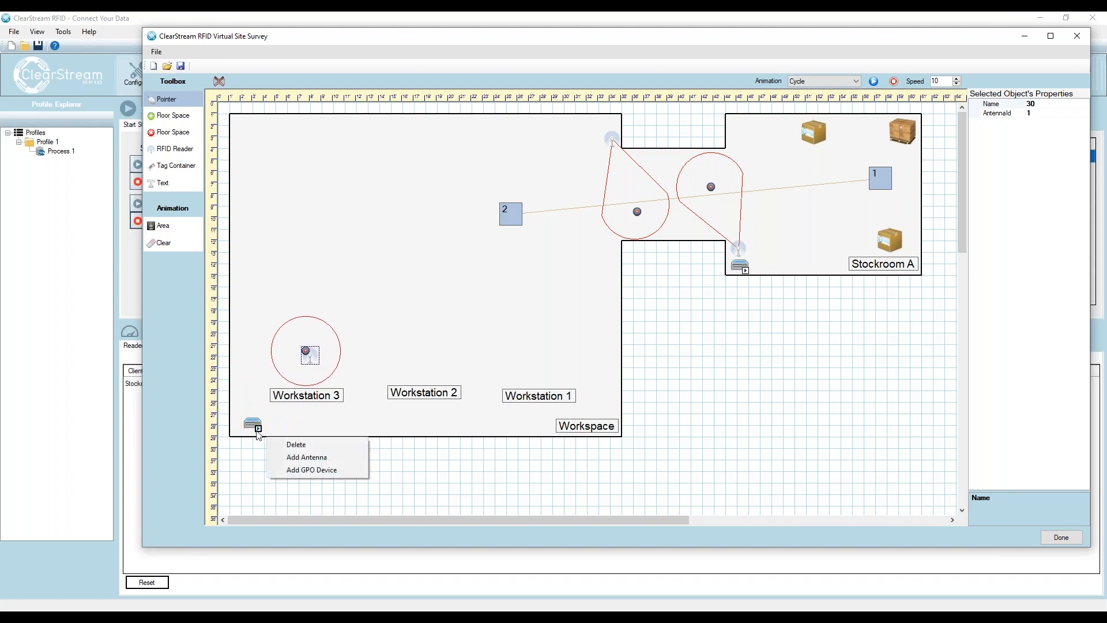
{"action": "left_click", "coordinate": [297, 455]}
{"action": "left_click_drag", "start_coordinate": [317, 364], "coordinate": [549, 368]}
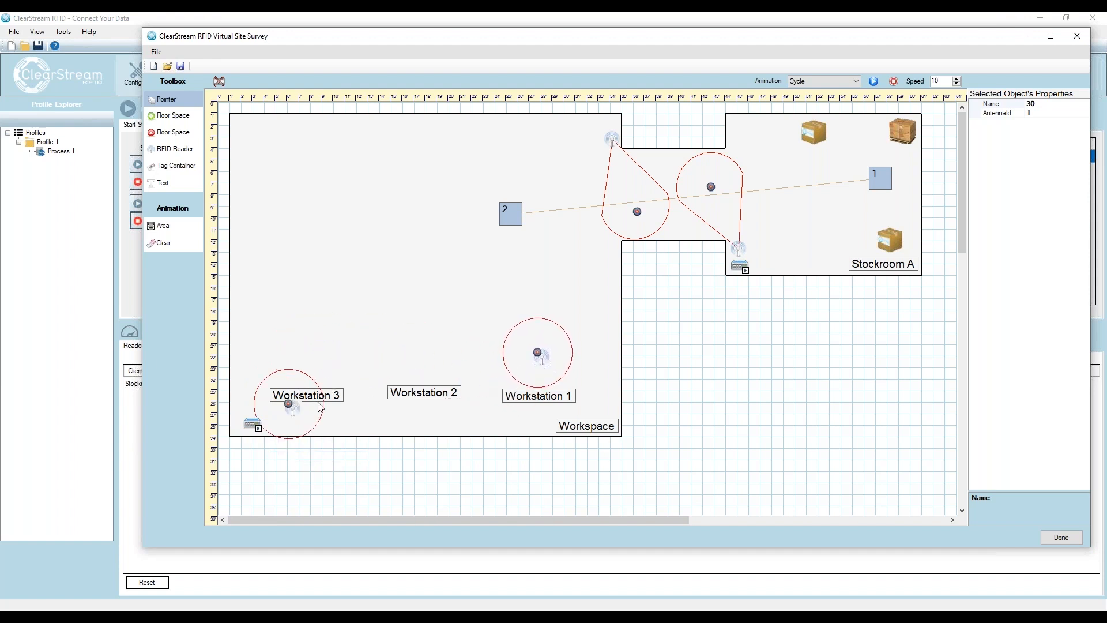
{"action": "left_click_drag", "start_coordinate": [295, 412], "coordinate": [429, 363]}
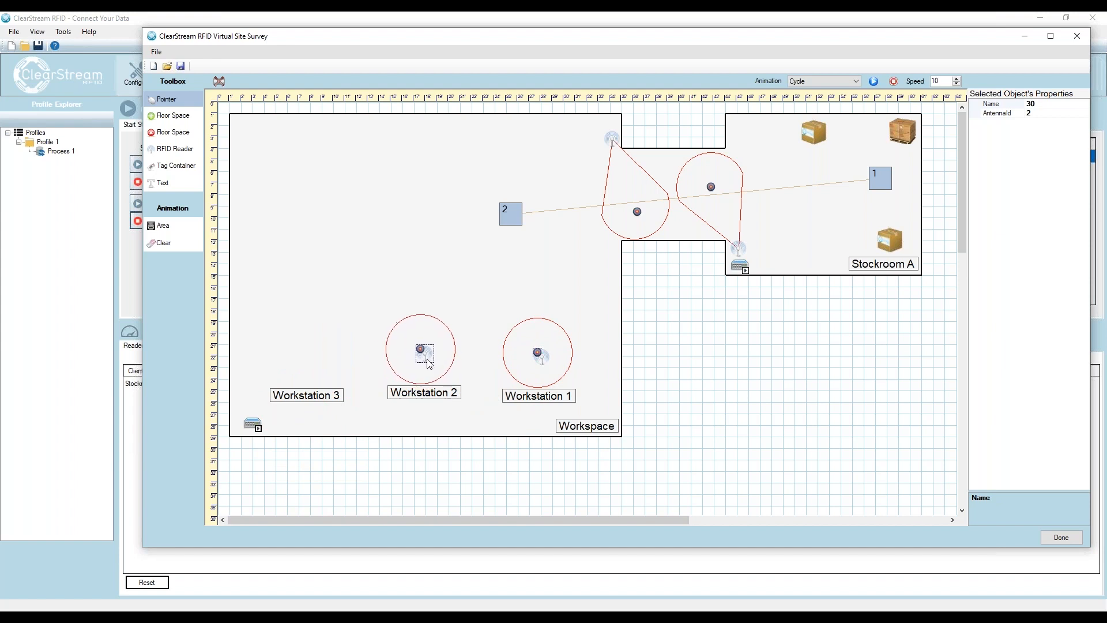
{"action": "right_click", "coordinate": [257, 429]}
{"action": "left_click", "coordinate": [306, 458]}
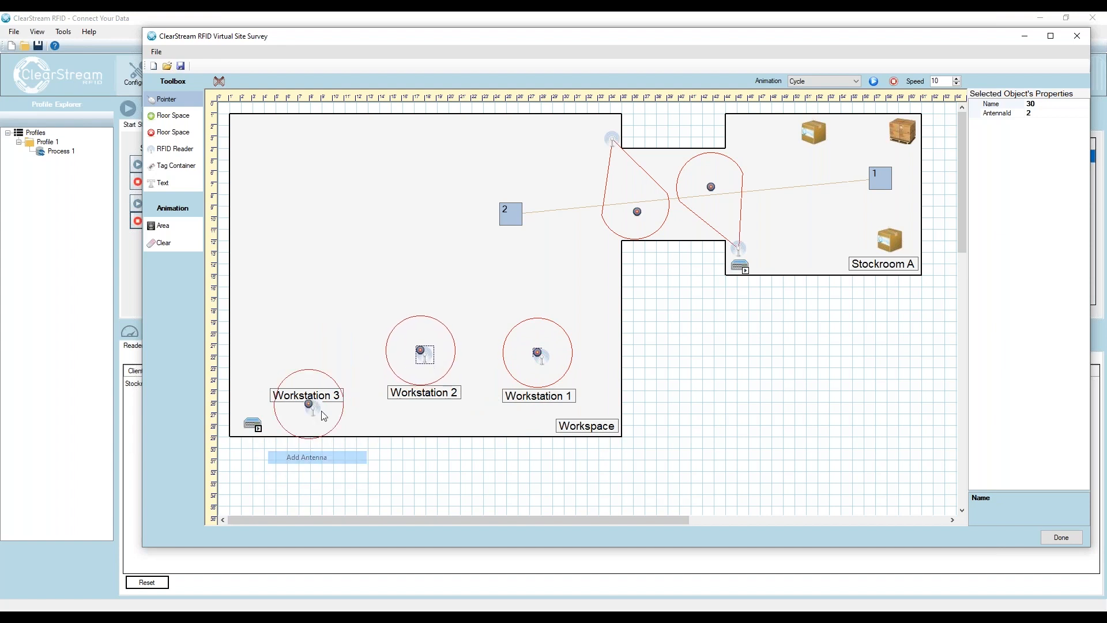
{"action": "left_click_drag", "start_coordinate": [313, 415], "coordinate": [315, 370]}
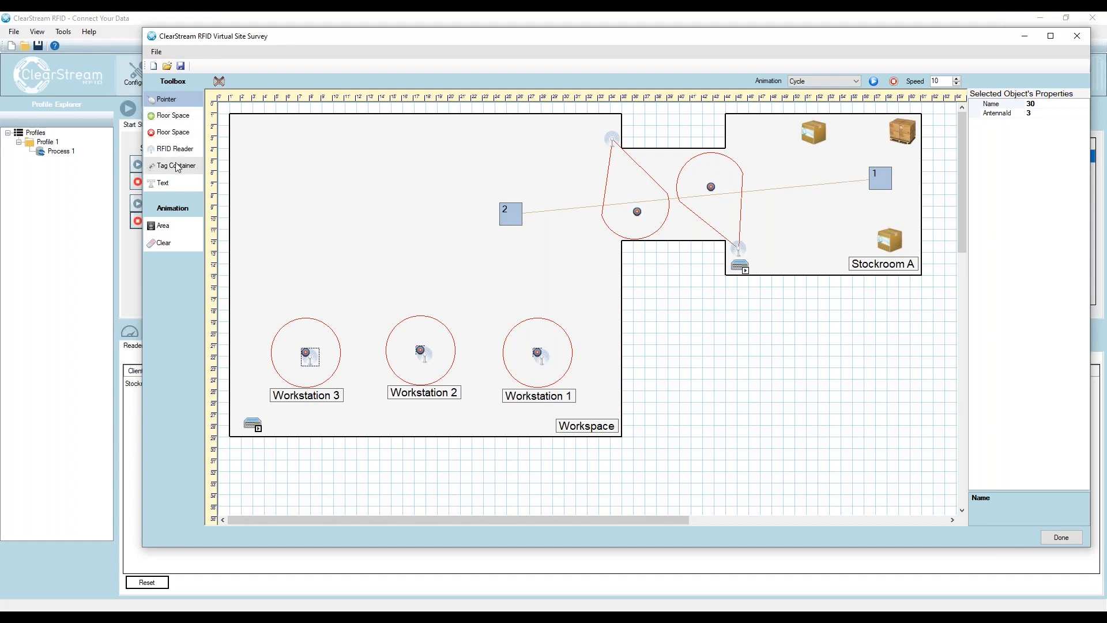
Extend the animation path with areas at the Workstation 1, Workstation 2 and Workstation 3 antennas, in that order
{"action": "left_click", "coordinate": [178, 225]}
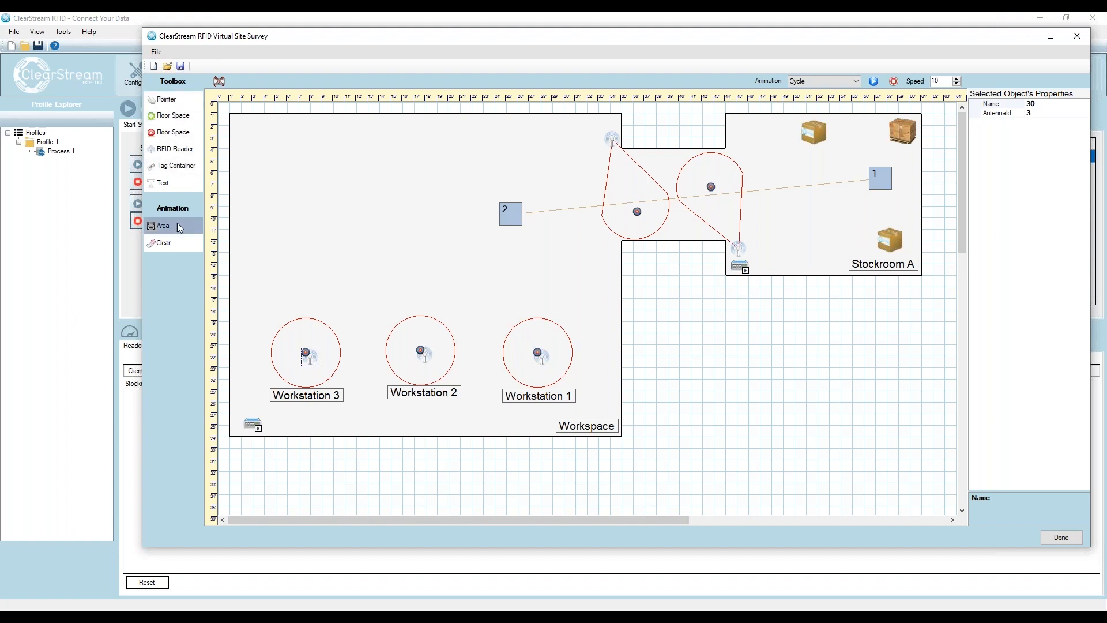
{"action": "left_click", "coordinate": [521, 351]}
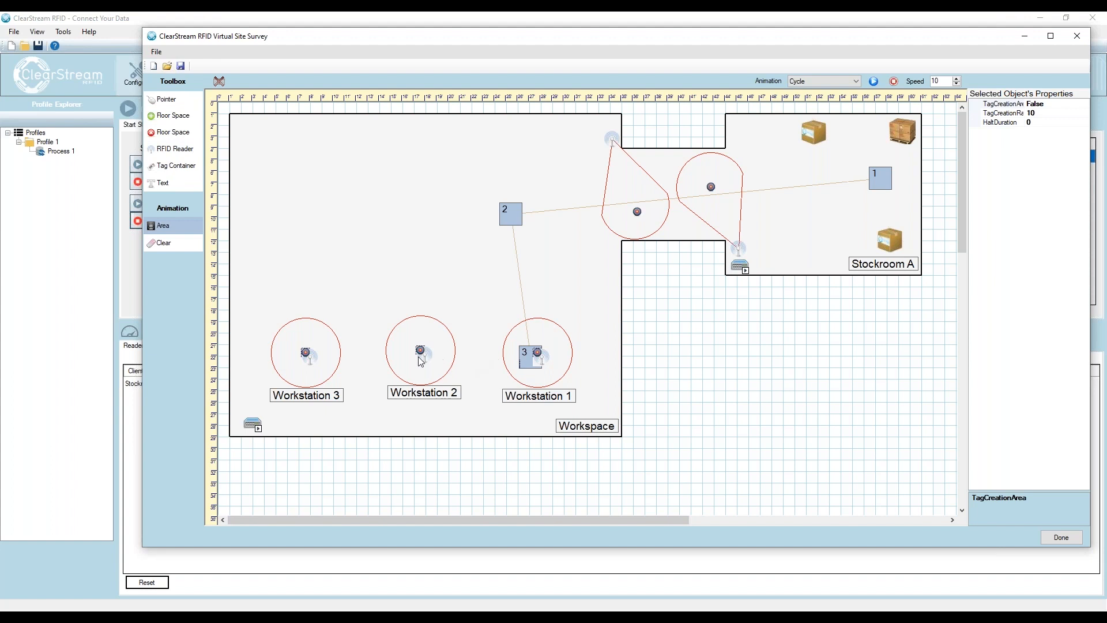
{"action": "left_click", "coordinate": [401, 352]}
{"action": "left_click", "coordinate": [284, 346]}
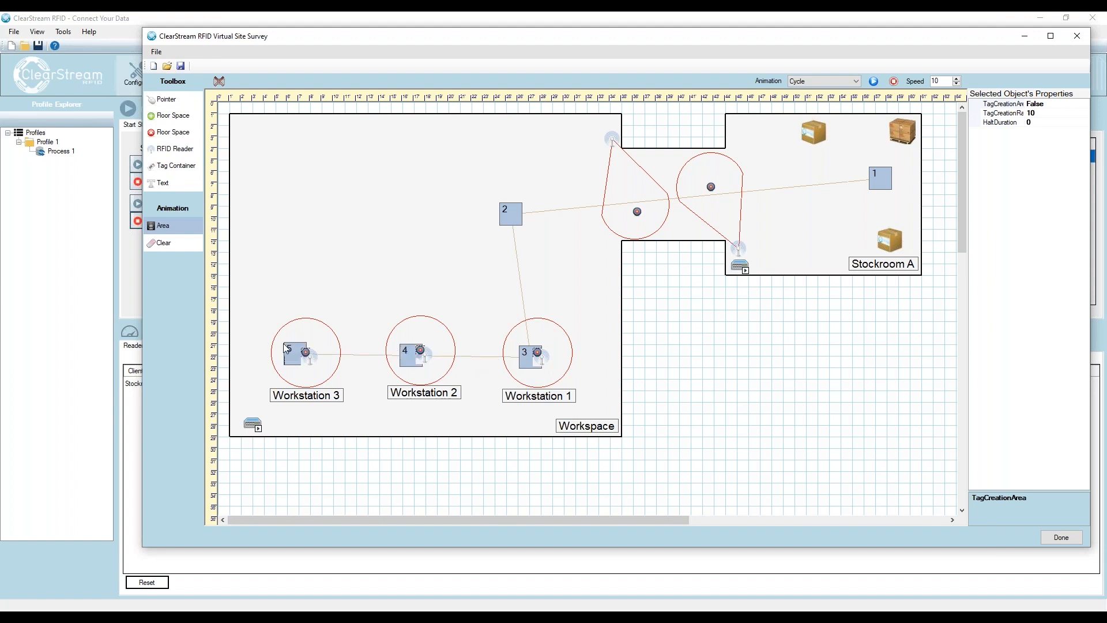
Set the HaltDuration of the animation areas at the three workstations to 2
{"action": "left_click", "coordinate": [176, 100]}
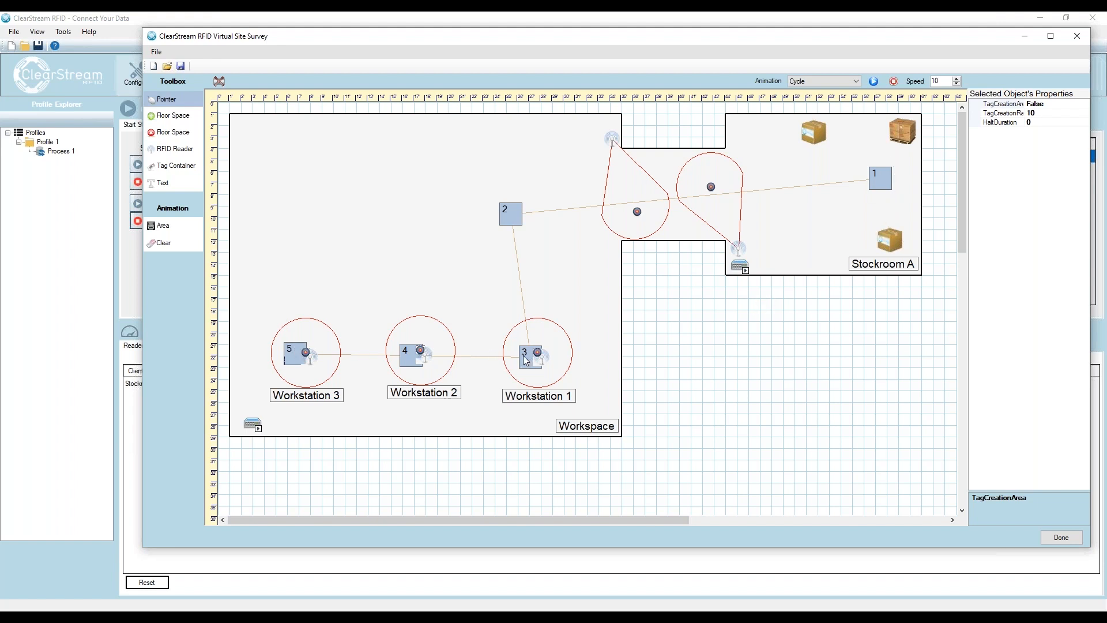
{"action": "left_click", "coordinate": [1044, 123]}
{"action": "type", "text": "2"}
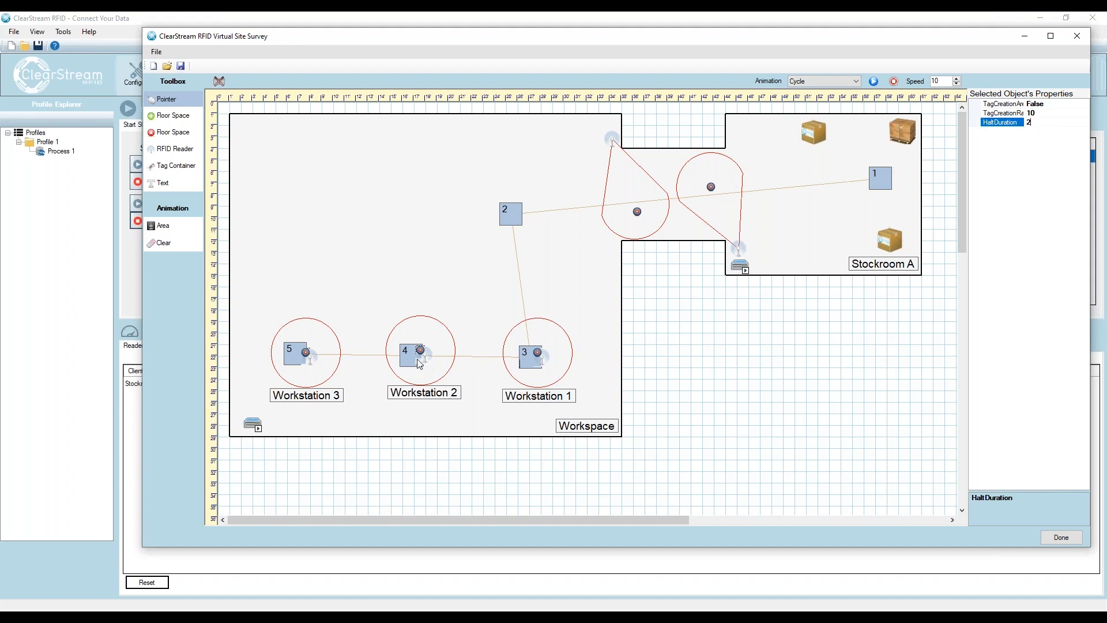
{"action": "left_click", "coordinate": [410, 362]}
{"action": "left_click", "coordinate": [288, 361]}
{"action": "left_click", "coordinate": [1031, 116]}
{"action": "left_click", "coordinate": [1039, 123]}
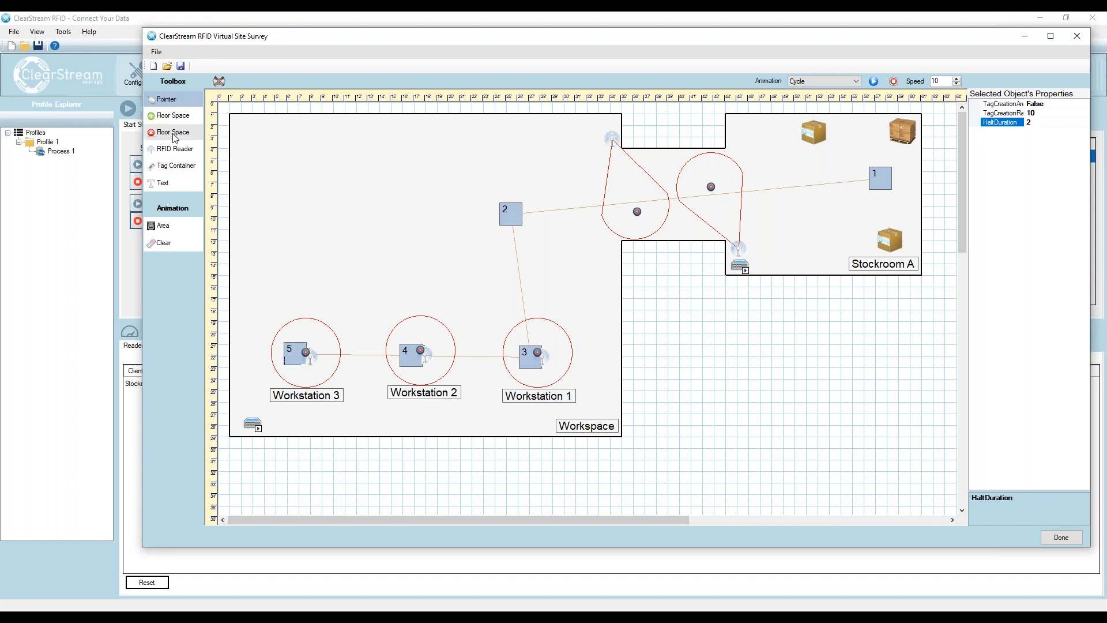
Add a final animation area in the Workspace's upper-left part, following the Workstation 3 area
{"action": "left_click", "coordinate": [163, 225]}
{"action": "left_click", "coordinate": [314, 152]}
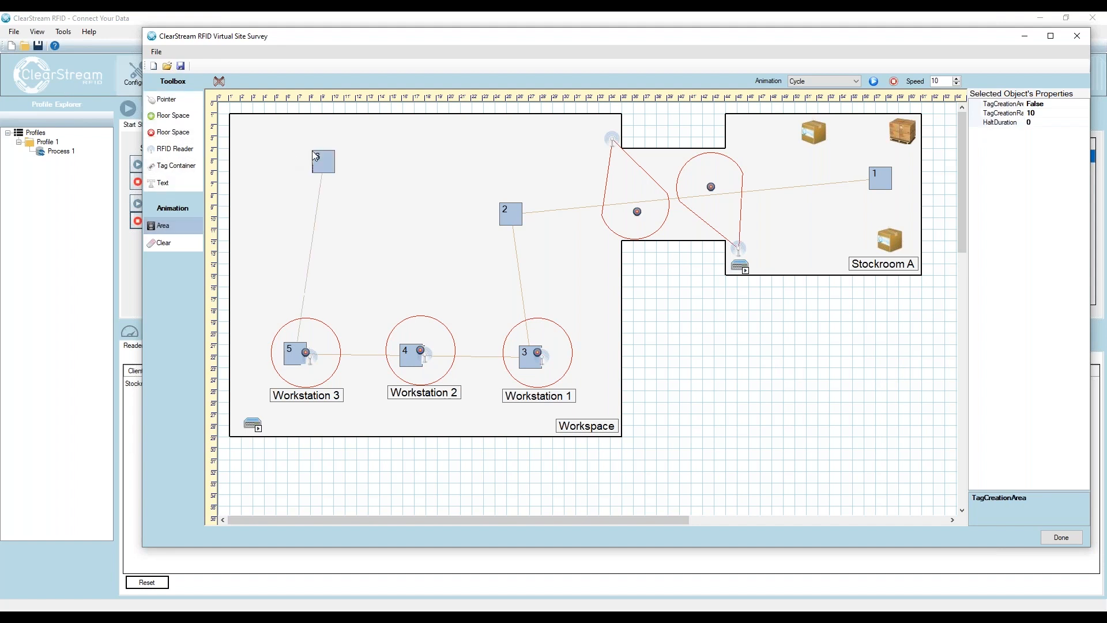
{"action": "left_click", "coordinate": [166, 100]}
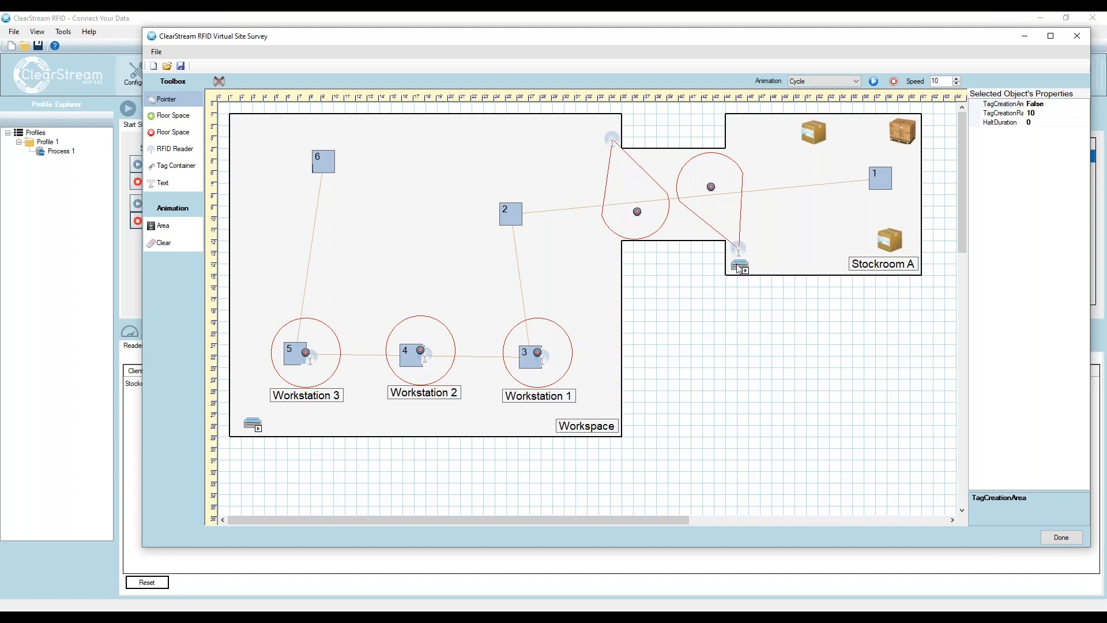
Add a GPO device to the Stockroom A reader and place it inside the Workspace just below the passage opening
{"action": "right_click", "coordinate": [749, 276]}
{"action": "left_click", "coordinate": [799, 311]}
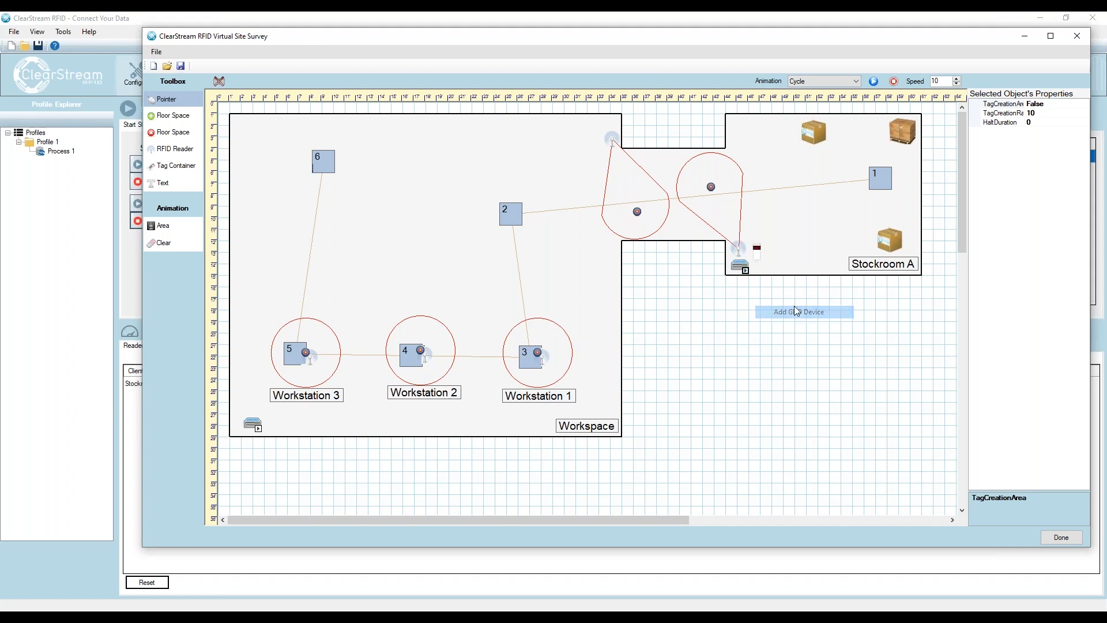
{"action": "left_click", "coordinate": [681, 241]}
{"action": "left_click_drag", "start_coordinate": [681, 241], "coordinate": [610, 252]}
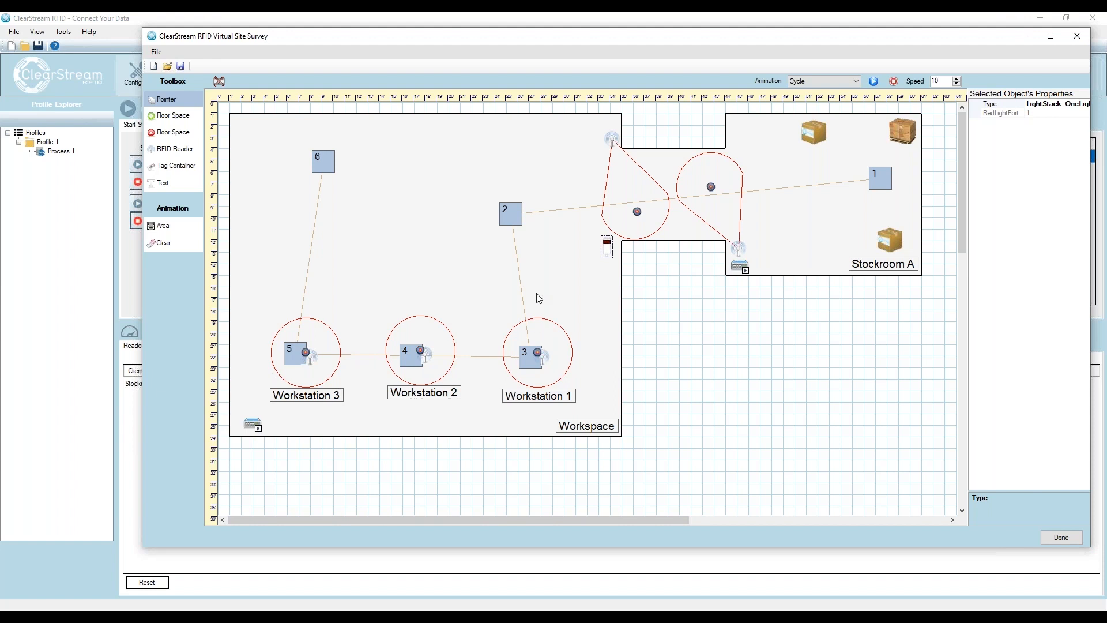
Move the survey window aside and delete all records from the RFID Tag List destination data
{"action": "left_click_drag", "start_coordinate": [547, 42], "coordinate": [1106, 40]}
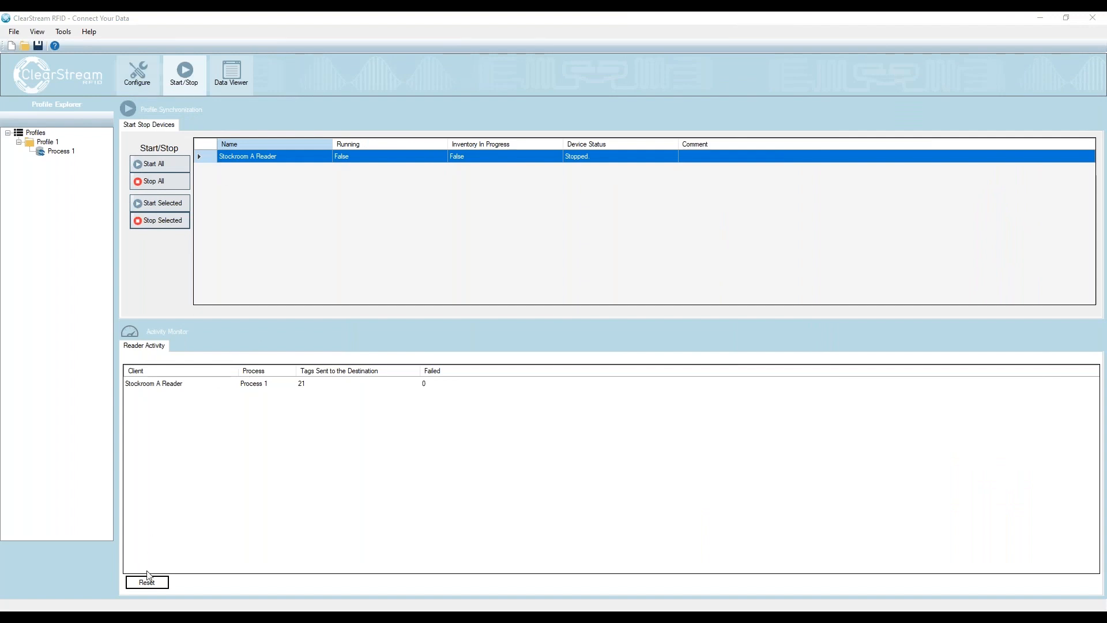
{"action": "left_click", "coordinate": [234, 77]}
{"action": "left_click", "coordinate": [145, 241]}
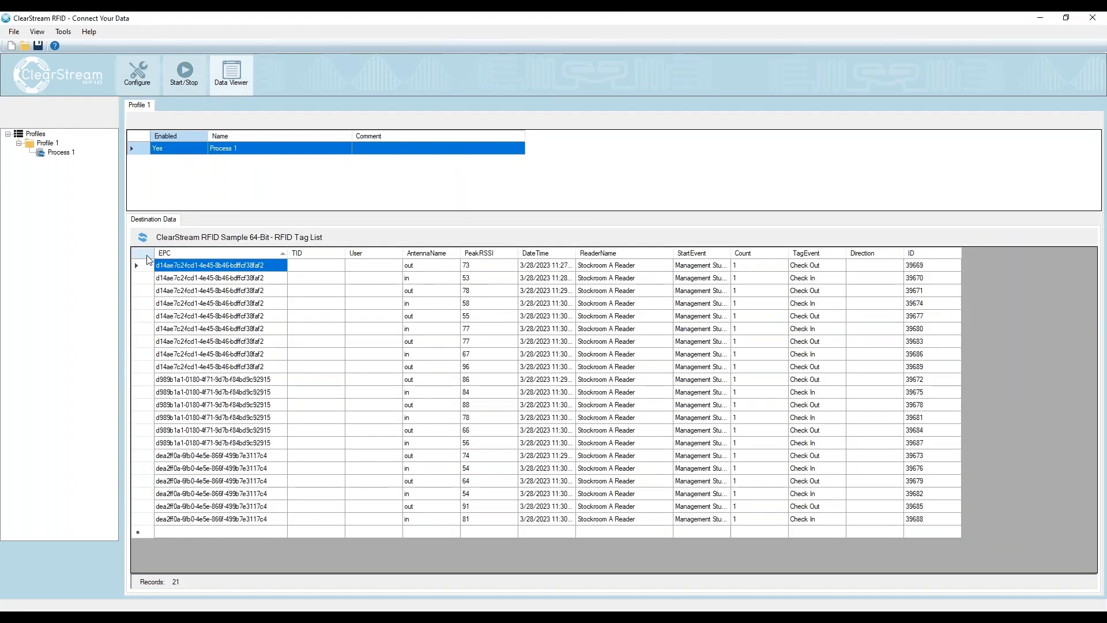
{"action": "left_click", "coordinate": [146, 253]}
{"action": "key", "text": "Delete"}
Rename Process 1 in the profile configuration as CheckInOut Process
{"action": "left_click", "coordinate": [184, 73]}
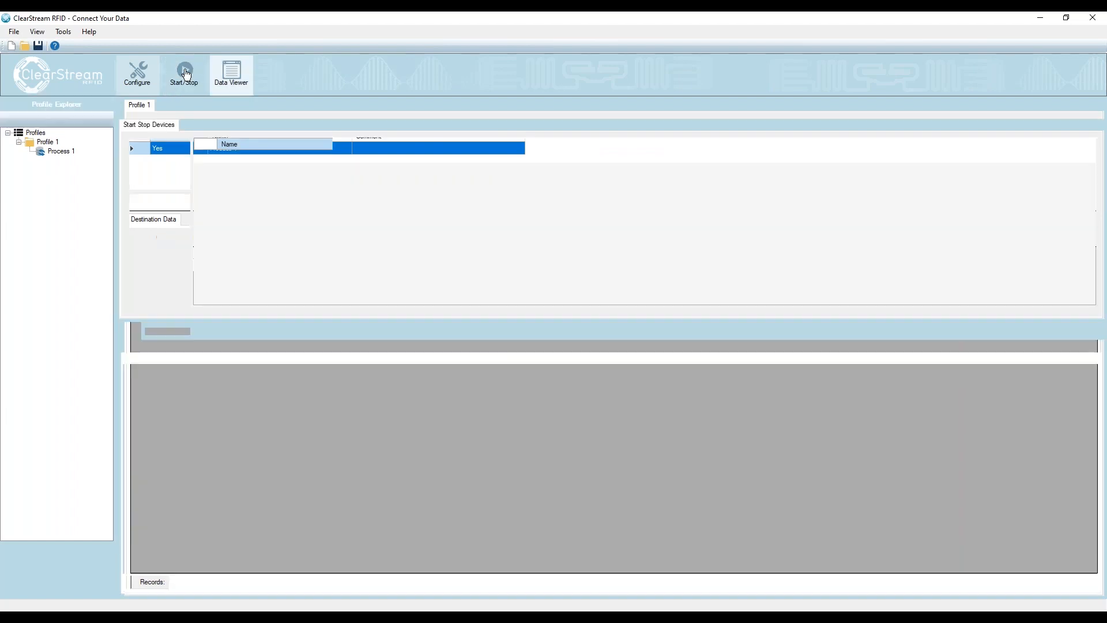
{"action": "left_click", "coordinate": [143, 76]}
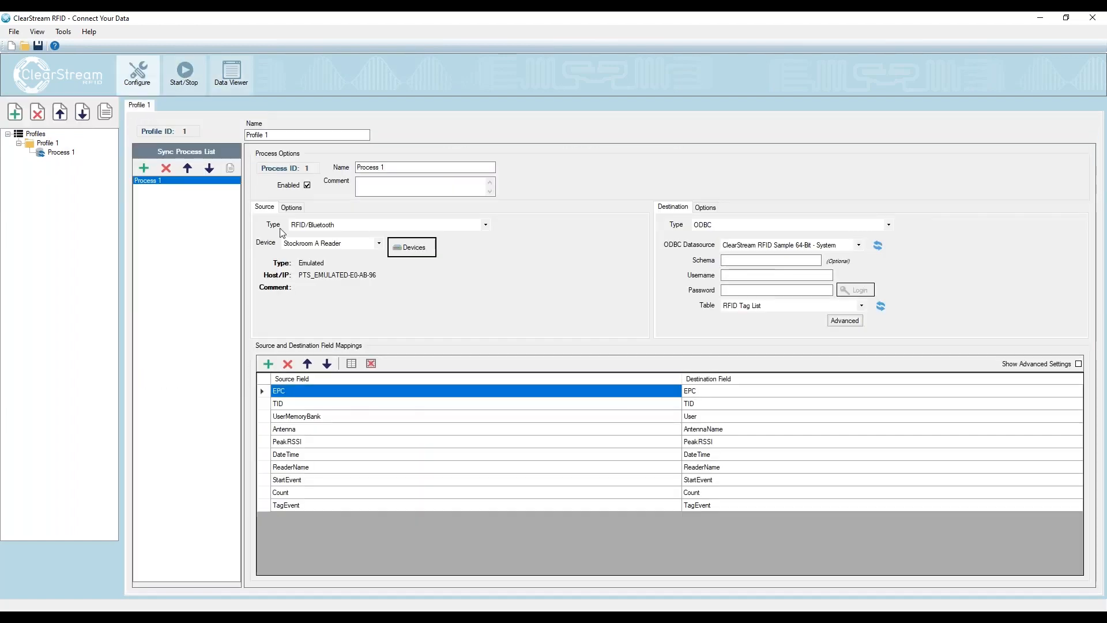
{"action": "left_click", "coordinate": [369, 166]}
{"action": "key", "text": "ctrl+a"}
{"action": "type", "text": "CheckInOU"}
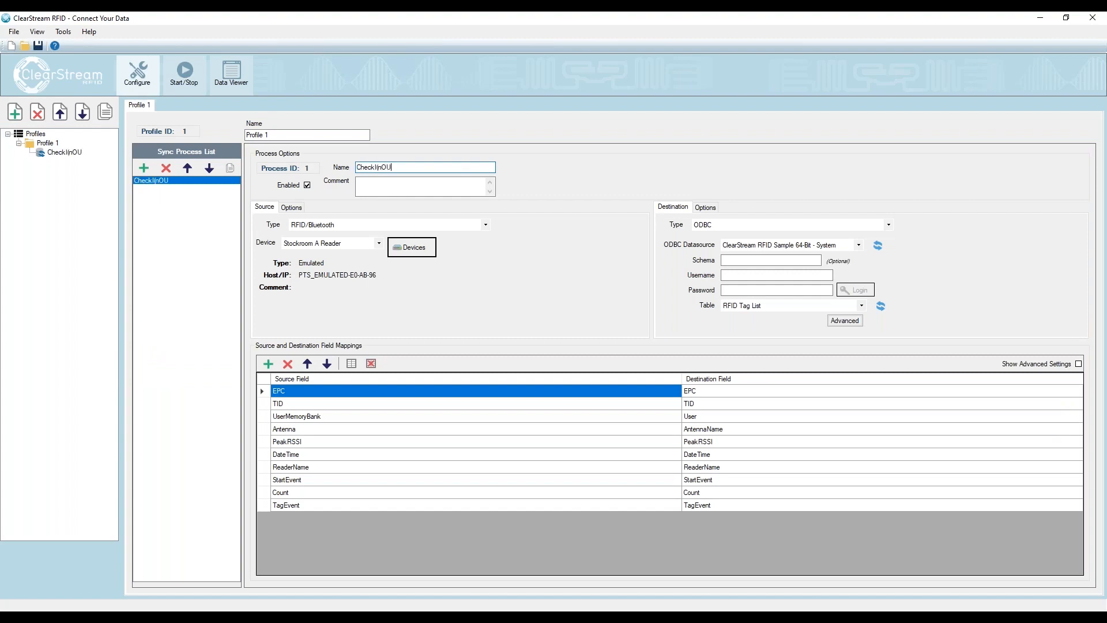
{"action": "key", "text": "BackSpace"}
{"action": "key", "text": "BackSpace"}
{"action": "key", "text": "BackSpace"}
{"action": "type", "text": "nOut"}
{"action": "key", "text": "BackSpace"}
{"action": "key", "text": "BackSpace"}
{"action": "key", "text": "BackSpace"}
{"action": "key", "text": "BackSpace"}
{"action": "type", "text": "rocess"}
{"action": "left_click", "coordinate": [391, 166]}
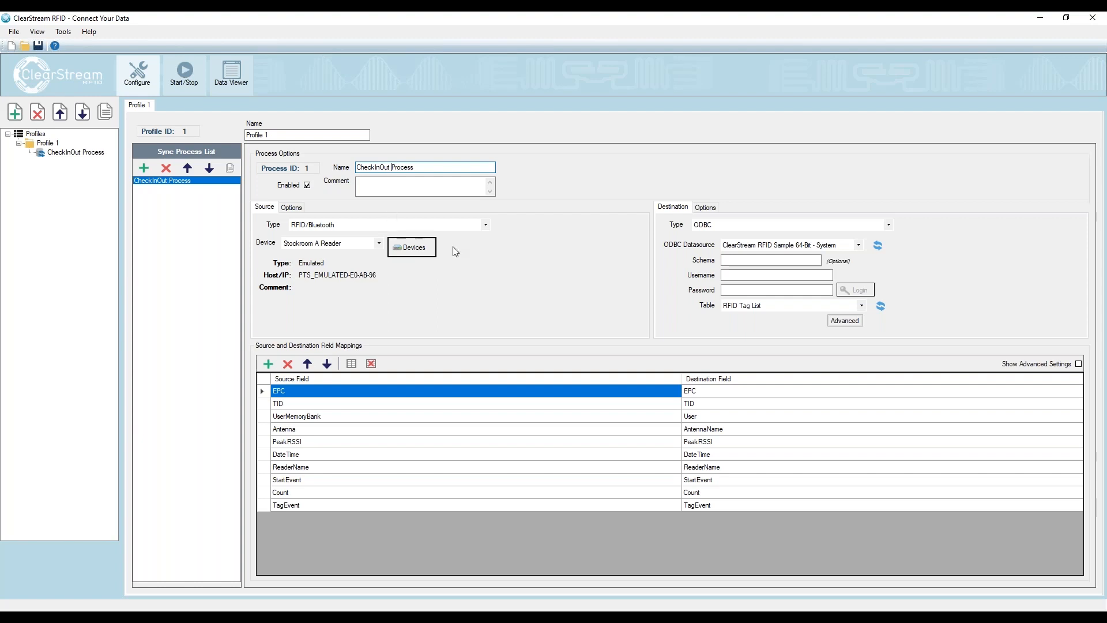
Add a new RFID device with moderated tag reads enabled and name it Workstation Reader
{"action": "left_click", "coordinate": [412, 248]}
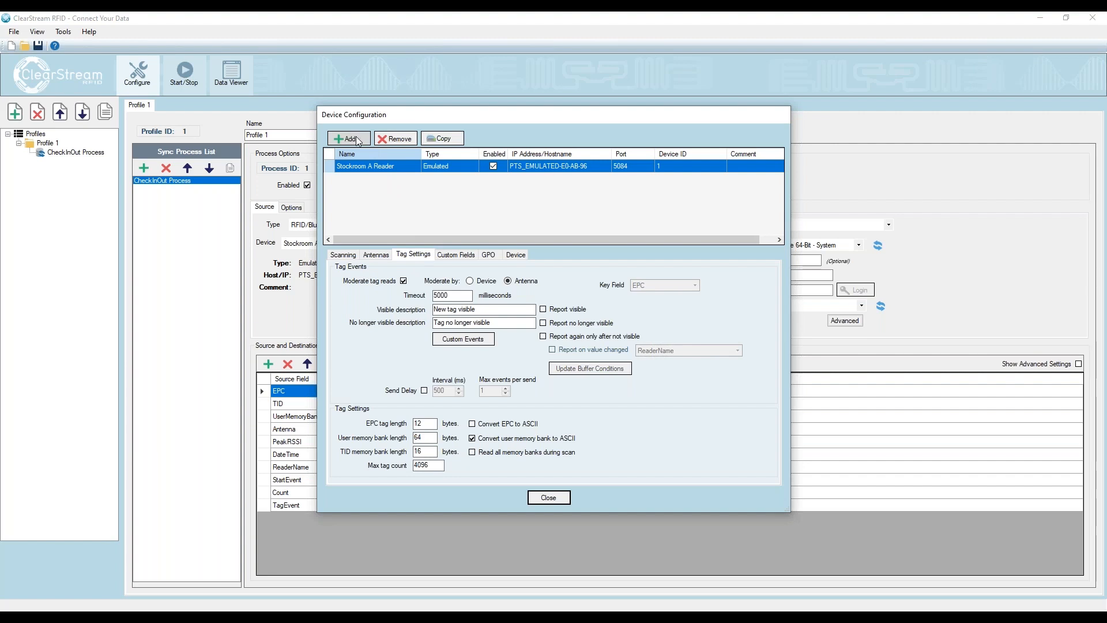
{"action": "left_click", "coordinate": [359, 141]}
{"action": "left_click", "coordinate": [407, 279]}
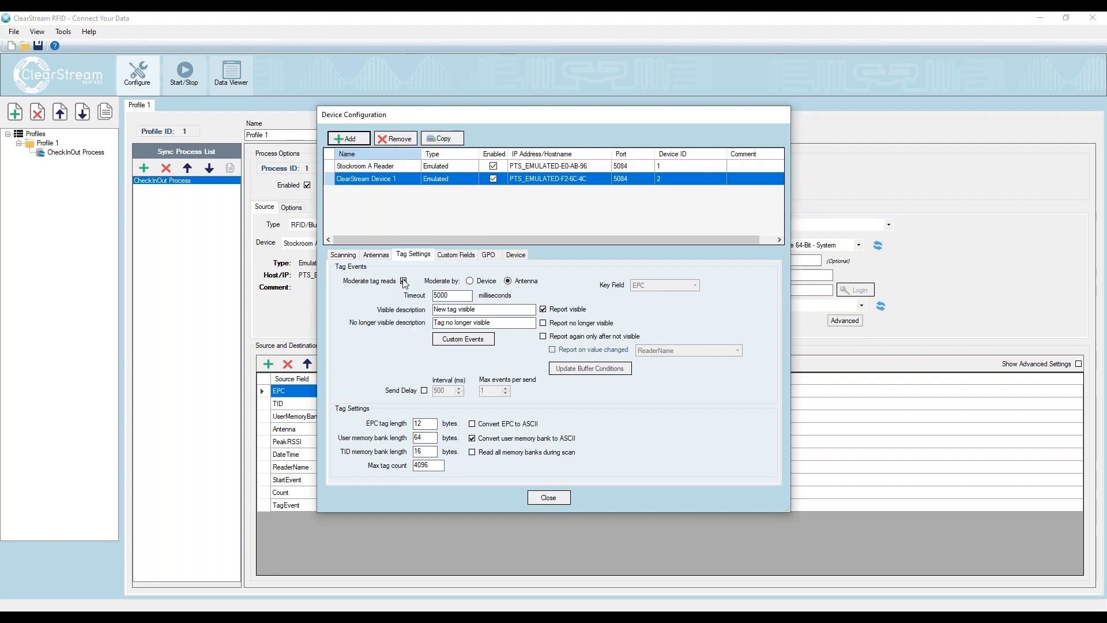
{"action": "left_click", "coordinate": [379, 180]}
{"action": "type", "text": "Workstation Reader"}
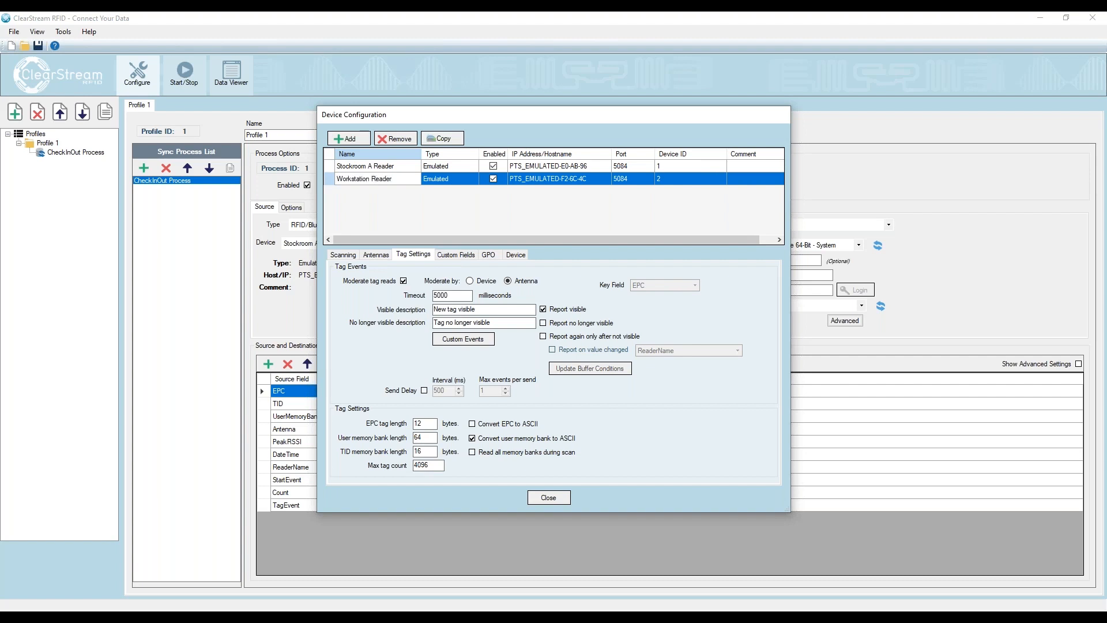
Add three antennas to the Workstation Reader
{"action": "left_click", "coordinate": [750, 183]}
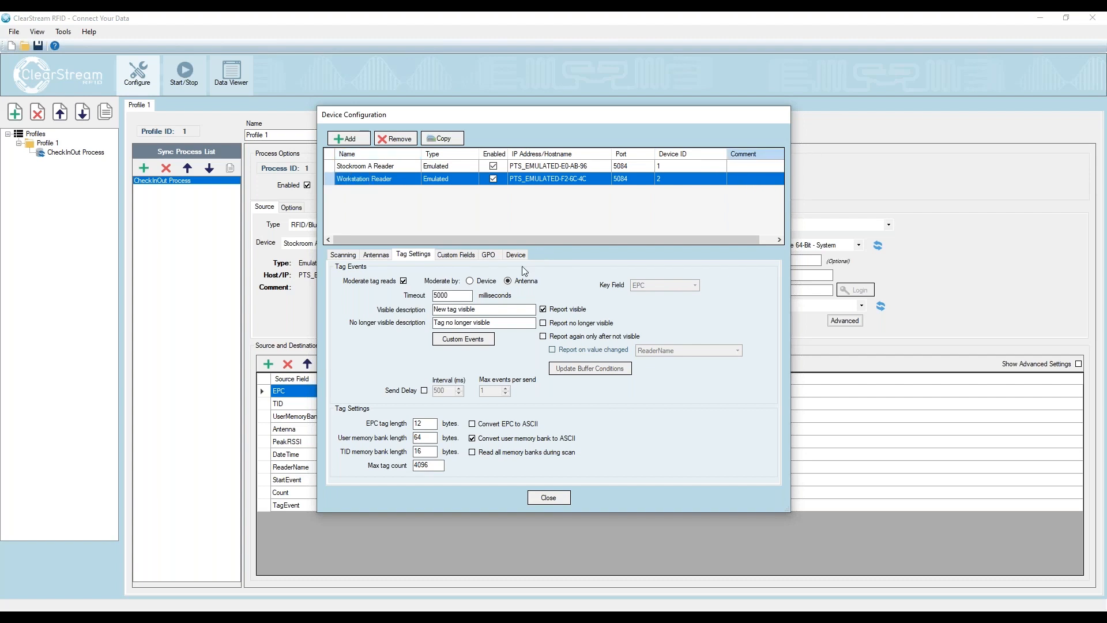
{"action": "left_click", "coordinate": [378, 255]}
{"action": "left_click", "coordinate": [363, 438]}
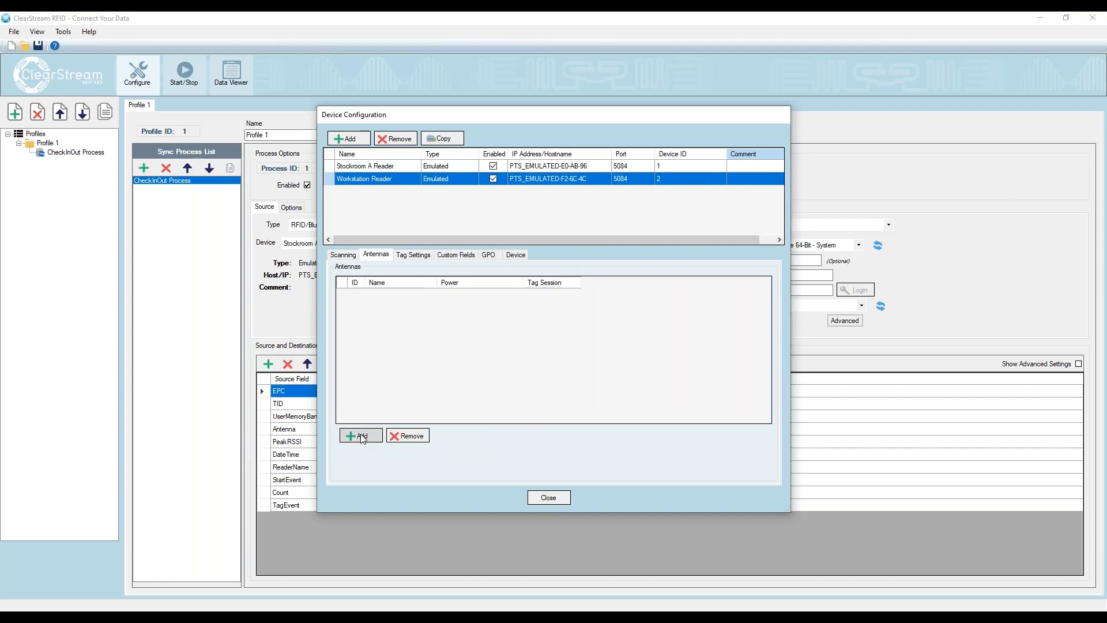
{"action": "left_click", "coordinate": [362, 437]}
{"action": "left_click", "coordinate": [362, 436]}
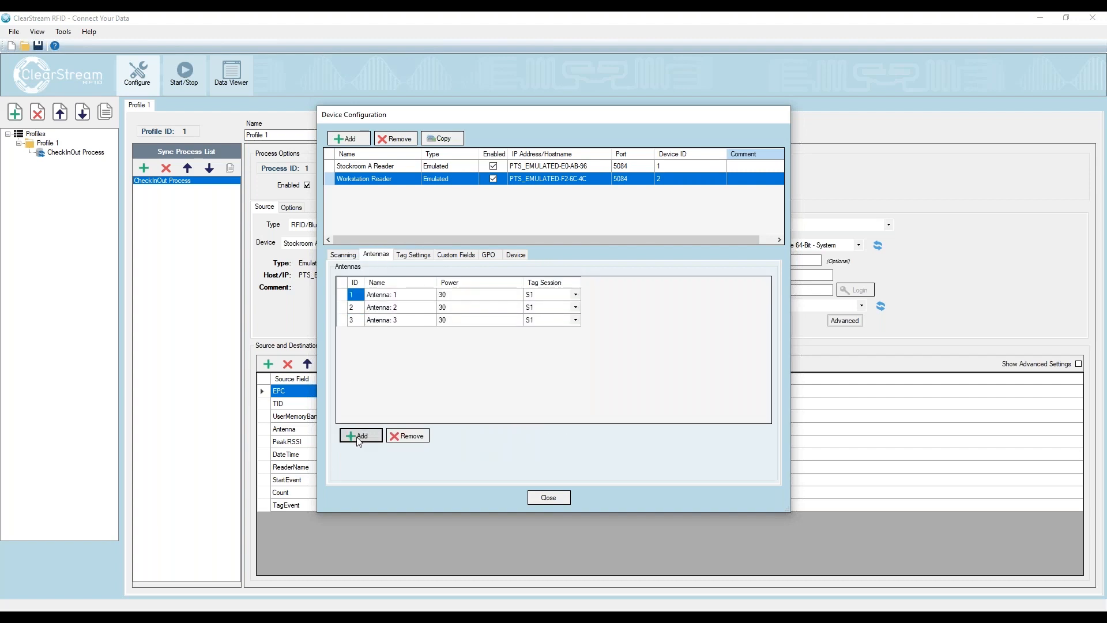
Rename the Workstation Reader's three antennas as Workstation 1, Workstation 2 and Workstation 3
{"action": "left_click", "coordinate": [383, 294]}
{"action": "left_click", "coordinate": [383, 295]}
{"action": "type", "text": "Workstation 1"}
{"action": "key", "text": "Return"}
{"action": "key", "text": "BackSpace"}
{"action": "key", "text": "Return"}
{"action": "type", "text": "W"}
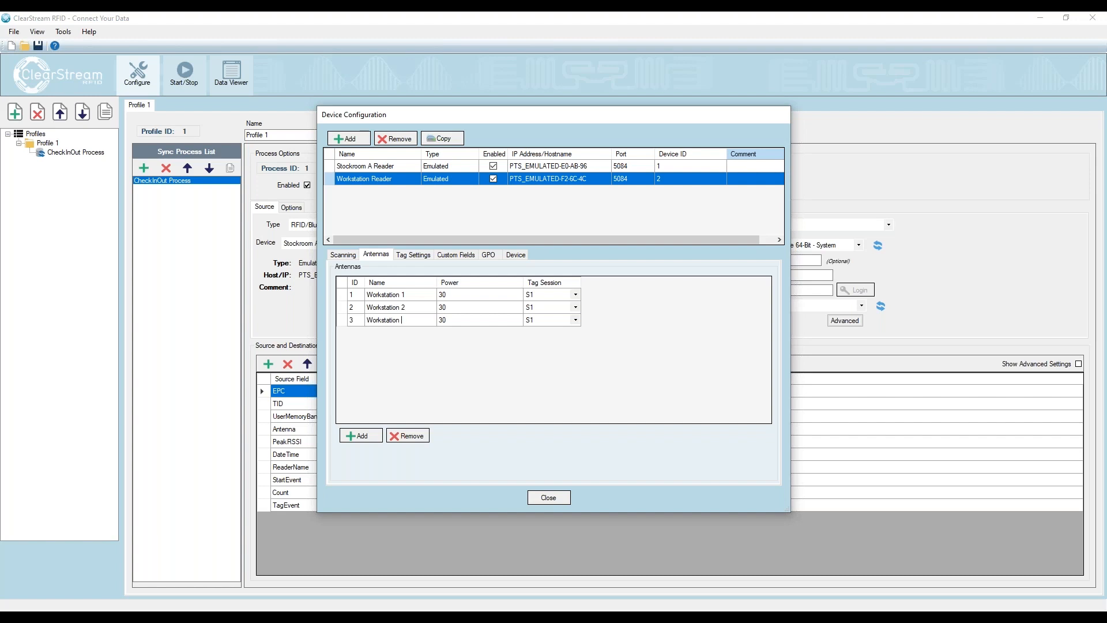
Set the Workstation Reader's tag timeout to 2000 milliseconds and enable reporting of no longer visible tags and reporting again only after not visible
{"action": "left_click", "coordinate": [411, 256]}
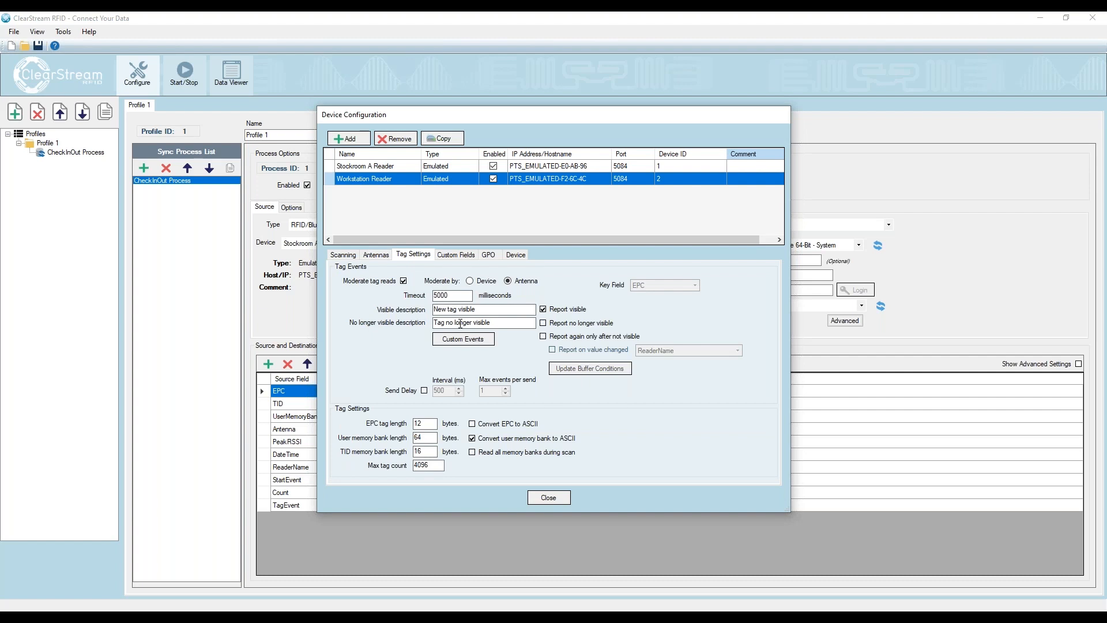
{"action": "double_click", "coordinate": [461, 296]}
{"action": "type", "text": "2"}
{"action": "left_click", "coordinate": [543, 322]}
{"action": "left_click", "coordinate": [543, 337]}
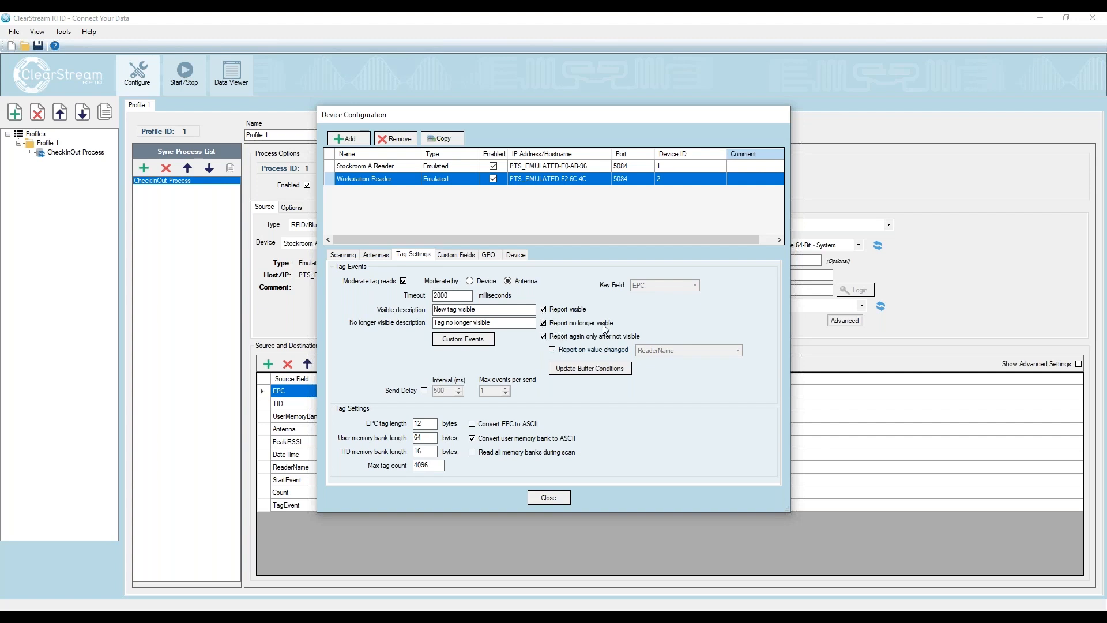
Set the Workstation Reader's visible description to AT WORKSTATION
{"action": "left_click_drag", "start_coordinate": [491, 313], "coordinate": [362, 306]}
{"action": "type", "text": "AT WORKSTATI"}
{"action": "key", "text": "BackSpace"}
Set the Workstation Reader's no longer visible description to Assembly Complete
{"action": "left_click_drag", "start_coordinate": [500, 324], "coordinate": [413, 322]}
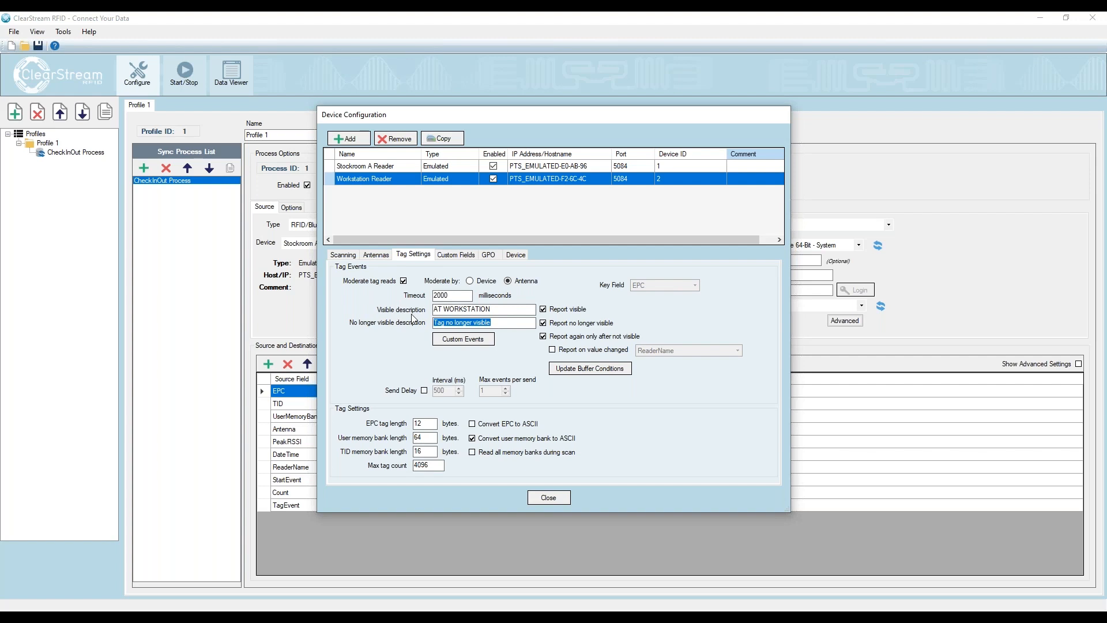
{"action": "type", "text": "LEF"}
{"action": "key", "text": "shift+Left"}
{"action": "key", "text": "shift+Left"}
{"action": "type", "text": "Assemob"}
{"action": "left_click", "coordinate": [454, 324]}
{"action": "key", "text": "BackSpace"}
Set the Workstation Reader's visible description to Assembly Started
{"action": "left_click_drag", "start_coordinate": [487, 311], "coordinate": [429, 314]}
{"action": "type", "text": "A"}
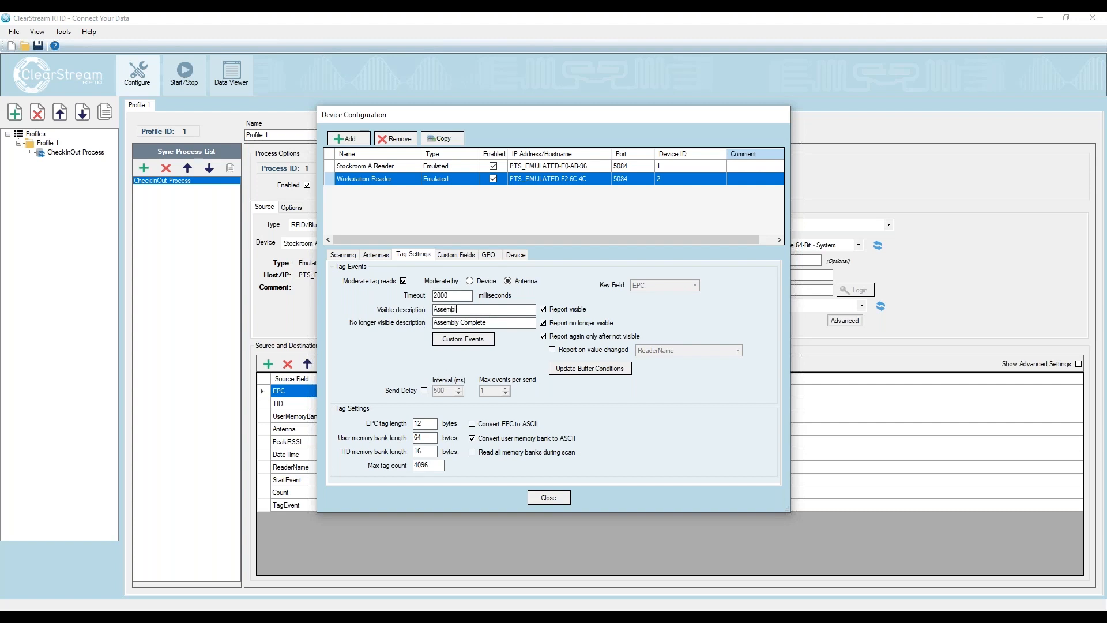
{"action": "type", "text": "ssembly started"}
{"action": "left_click", "coordinate": [463, 309]}
{"action": "key", "text": "BackSpace"}
{"action": "type", "text": "D"}
{"action": "key", "text": "BackSpace"}
{"action": "type", "text": "S"}
{"action": "left_click_drag", "start_coordinate": [497, 309], "coordinate": [435, 309]}
{"action": "left_click_drag", "start_coordinate": [487, 323], "coordinate": [431, 322]}
{"action": "left_click", "coordinate": [543, 321]}
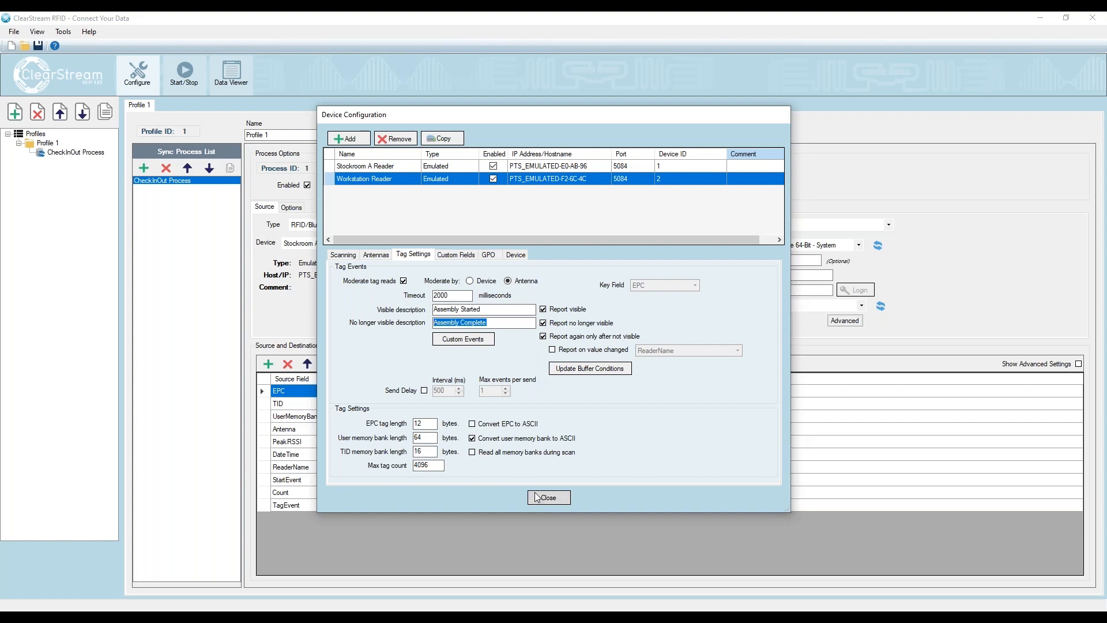
Add a GPO output on port 1 of the Stockroom A Reader with the alert type Tag Read
{"action": "left_click", "coordinate": [376, 255]}
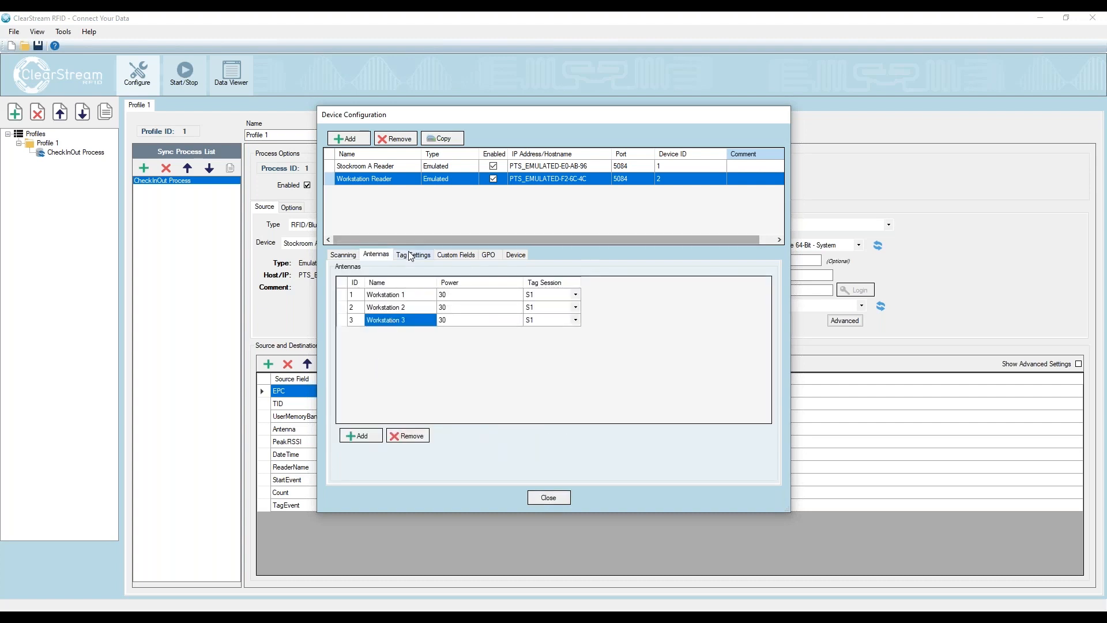
{"action": "left_click", "coordinate": [358, 255]}
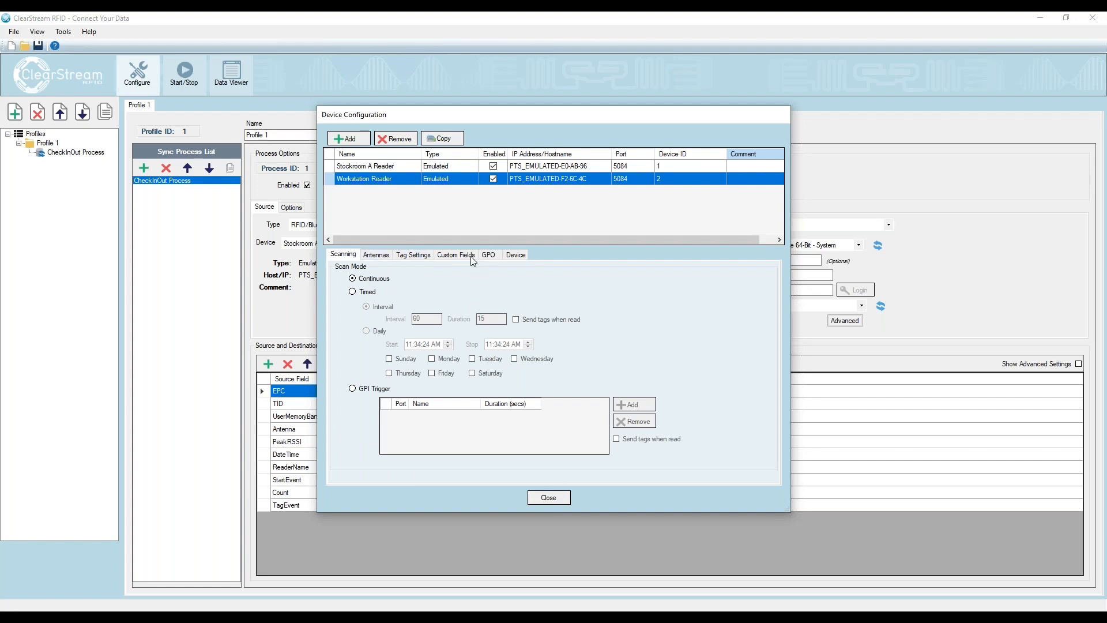
{"action": "left_click", "coordinate": [365, 169]}
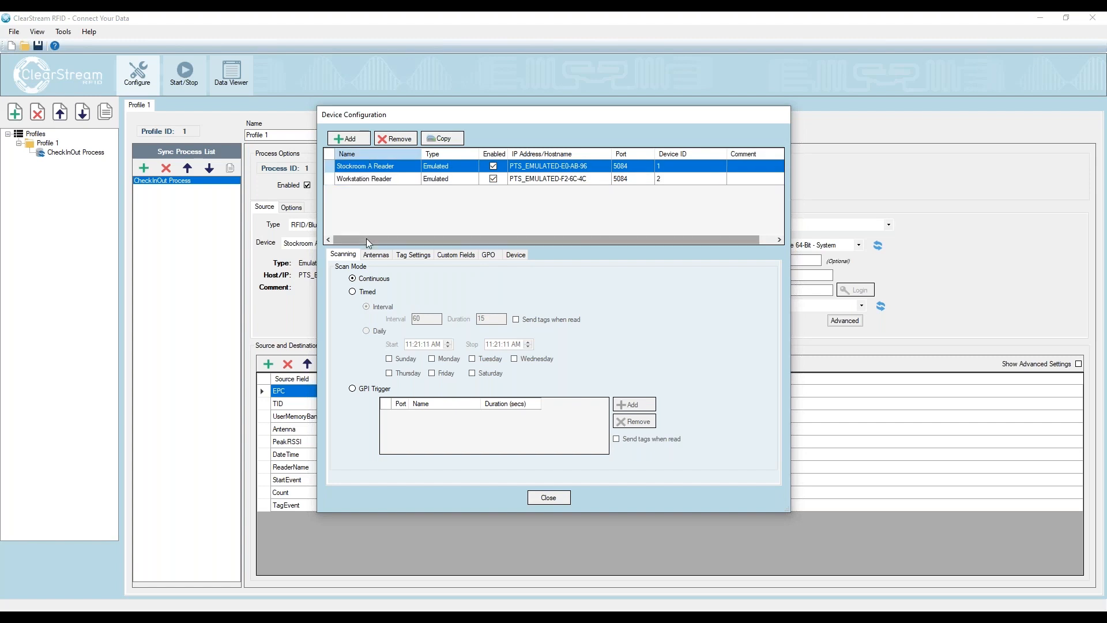
{"action": "left_click", "coordinate": [489, 255]}
{"action": "left_click", "coordinate": [359, 385]}
{"action": "left_click", "coordinate": [429, 295]}
{"action": "left_click", "coordinate": [444, 295]}
{"action": "left_click", "coordinate": [397, 342]}
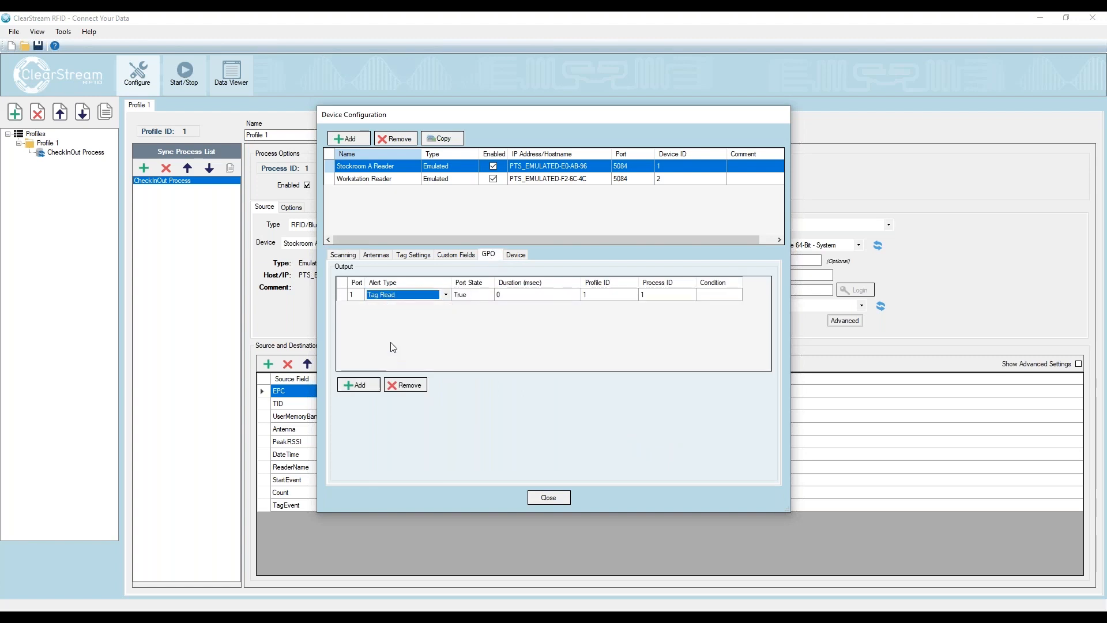
Set the GPO output's duration to 2000 msec and close the device configuration
{"action": "left_click", "coordinate": [519, 297]}
{"action": "left_click", "coordinate": [519, 295]}
{"action": "left_click_drag", "start_coordinate": [517, 294], "coordinate": [489, 284]}
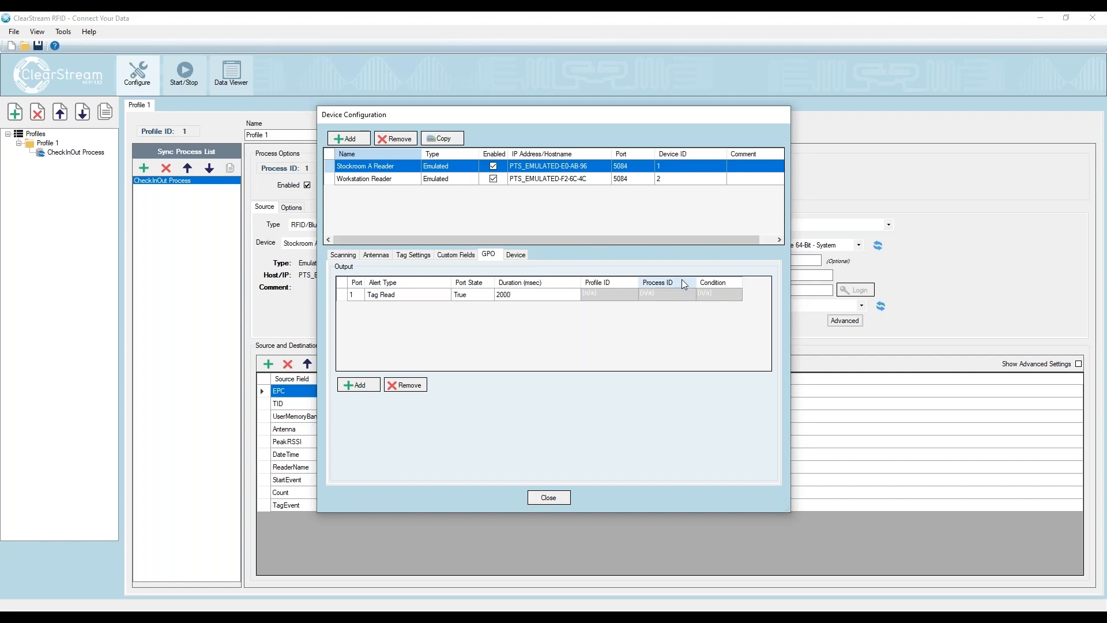
{"action": "left_click", "coordinate": [702, 295]}
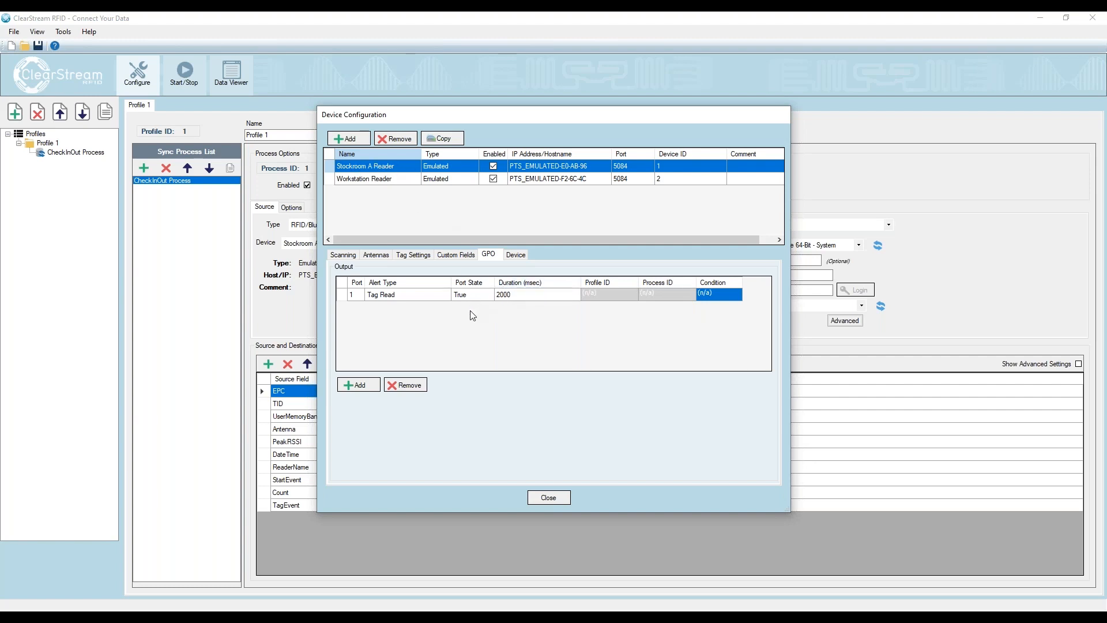
{"action": "left_click", "coordinate": [551, 500]}
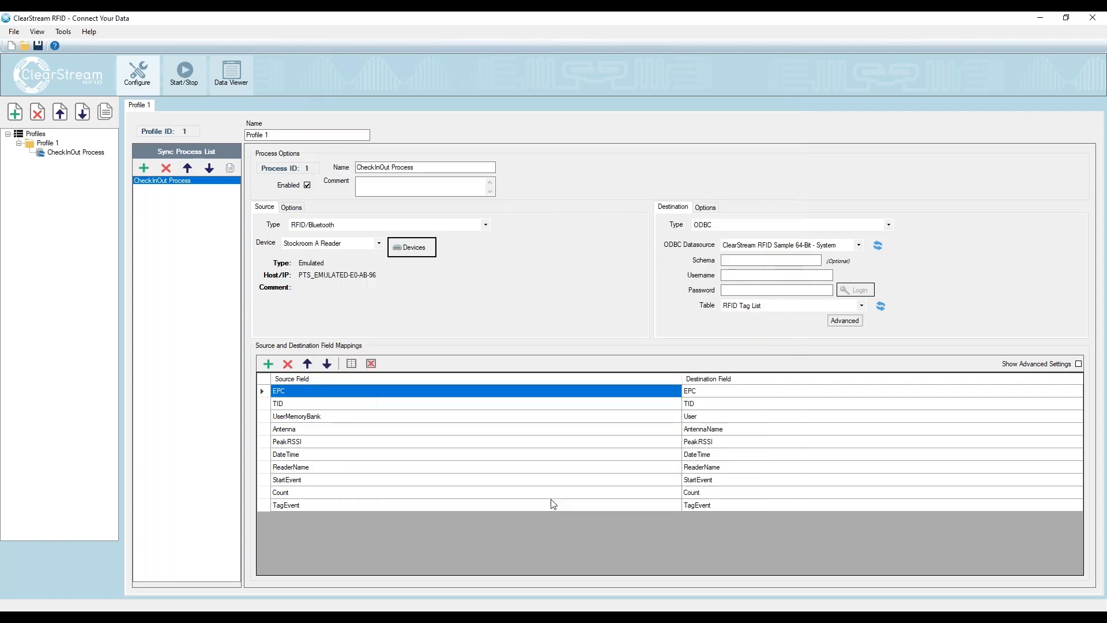
Try to start all devices, dismiss the error and stop the Stockroom A Reader
{"action": "left_click", "coordinate": [185, 75]}
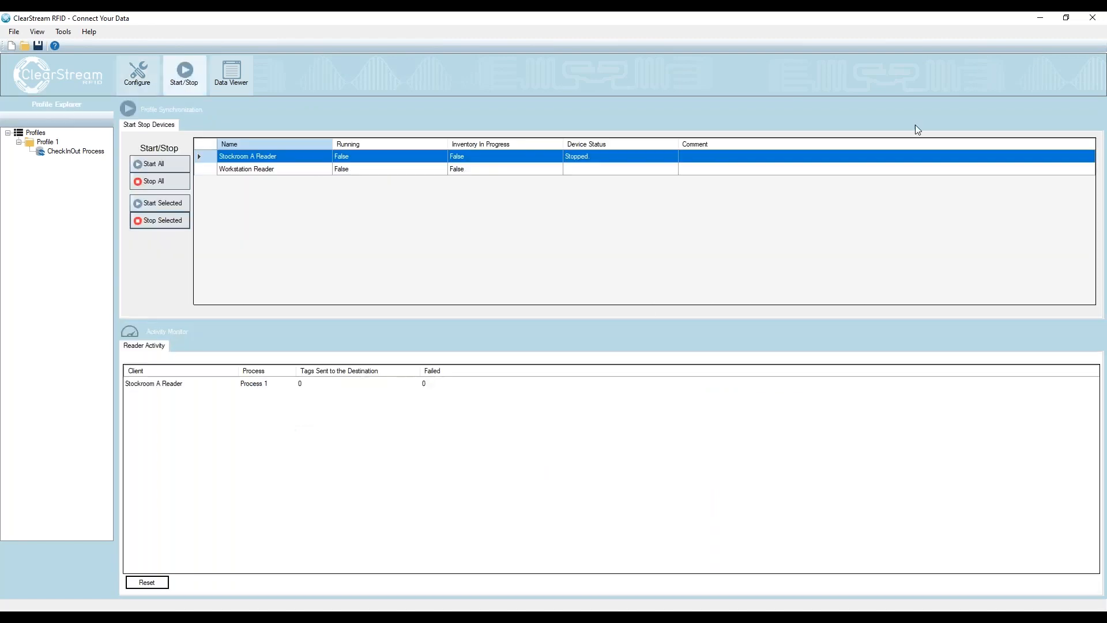
{"action": "left_click", "coordinate": [177, 168]}
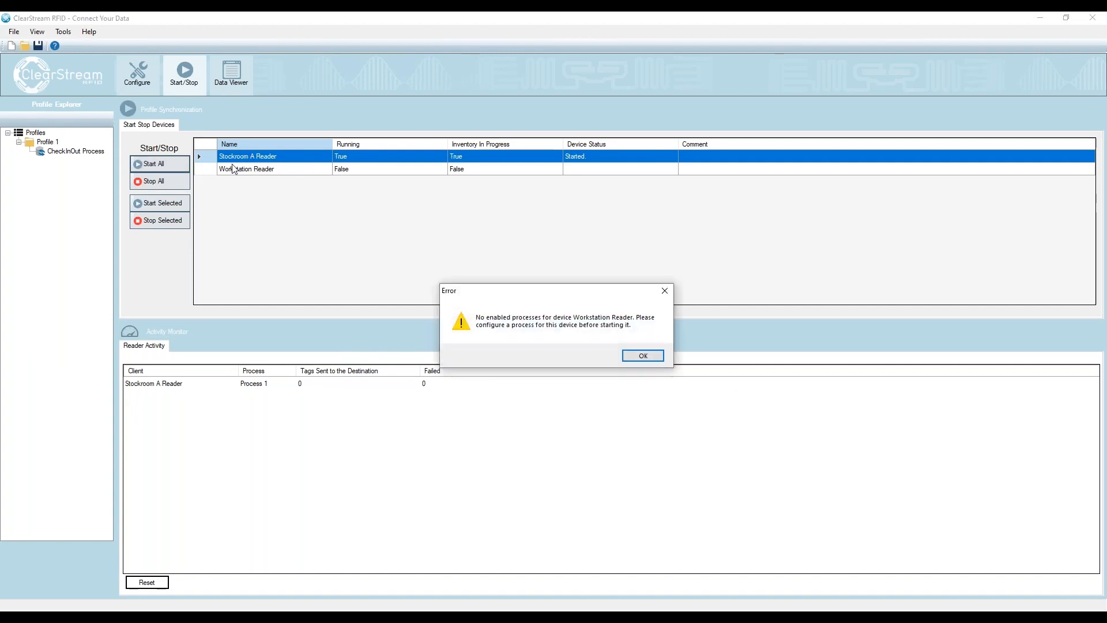
{"action": "left_click", "coordinate": [641, 355]}
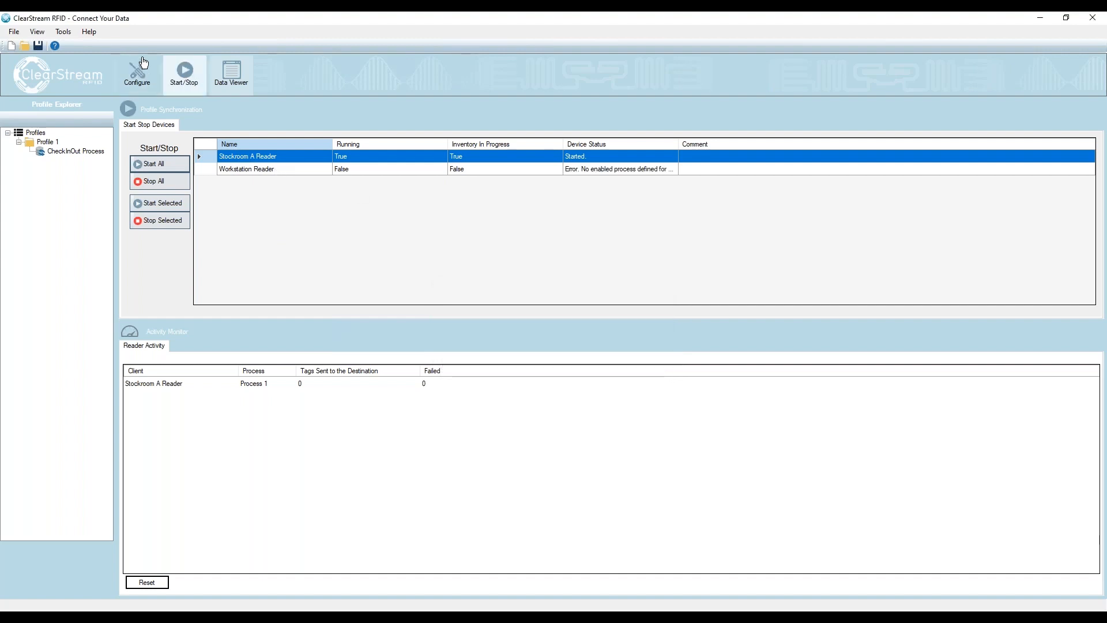
{"action": "left_click", "coordinate": [168, 224]}
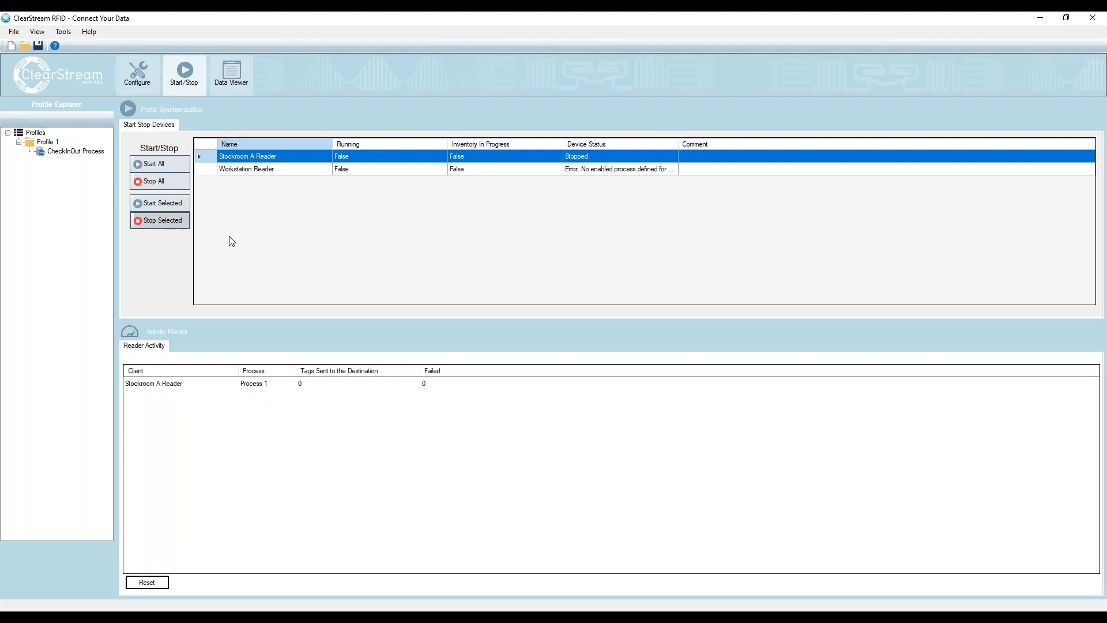
Add a second process to Profile 1 named Workstation Tracking with the Workstation Reader as its source device
{"action": "left_click", "coordinate": [137, 73]}
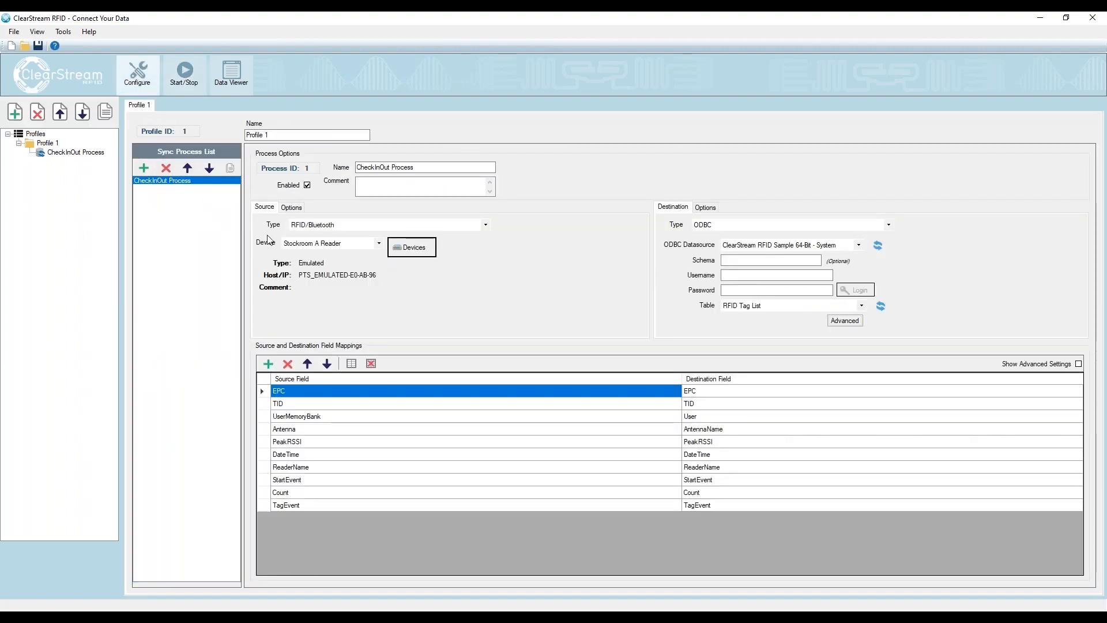
{"action": "left_click", "coordinate": [144, 168]}
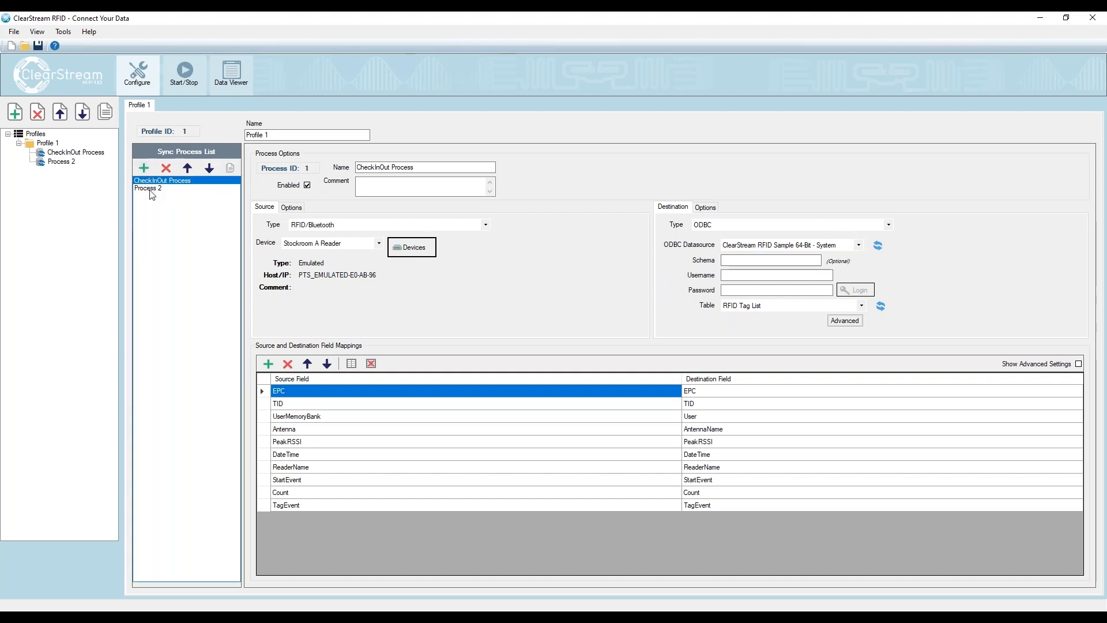
{"action": "type", "text": "Workstation "}
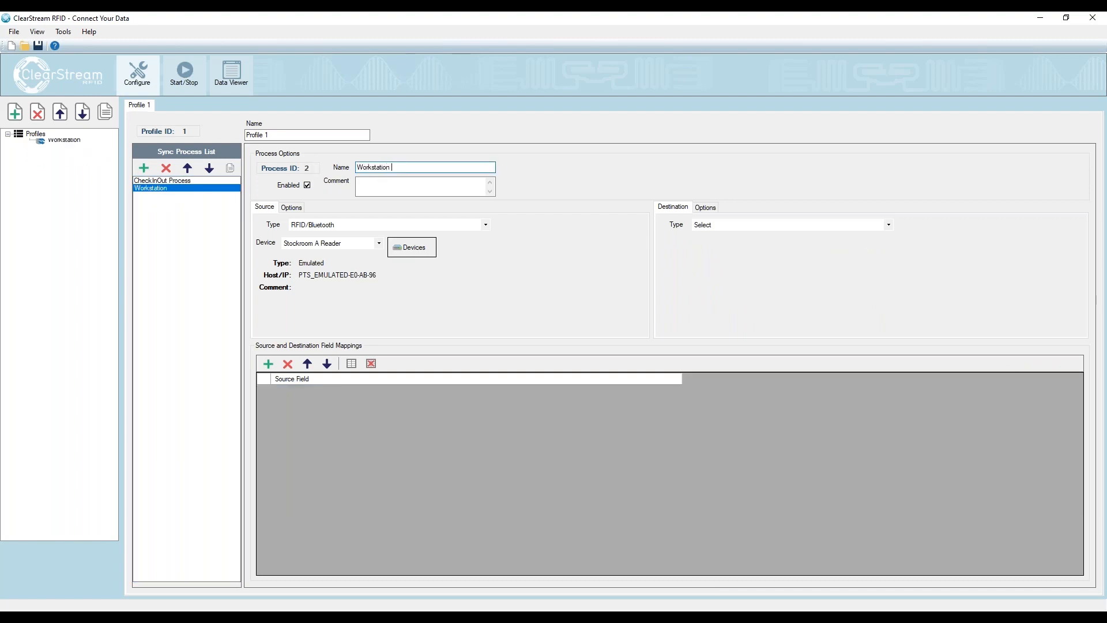
{"action": "type", "text": "Tracking"}
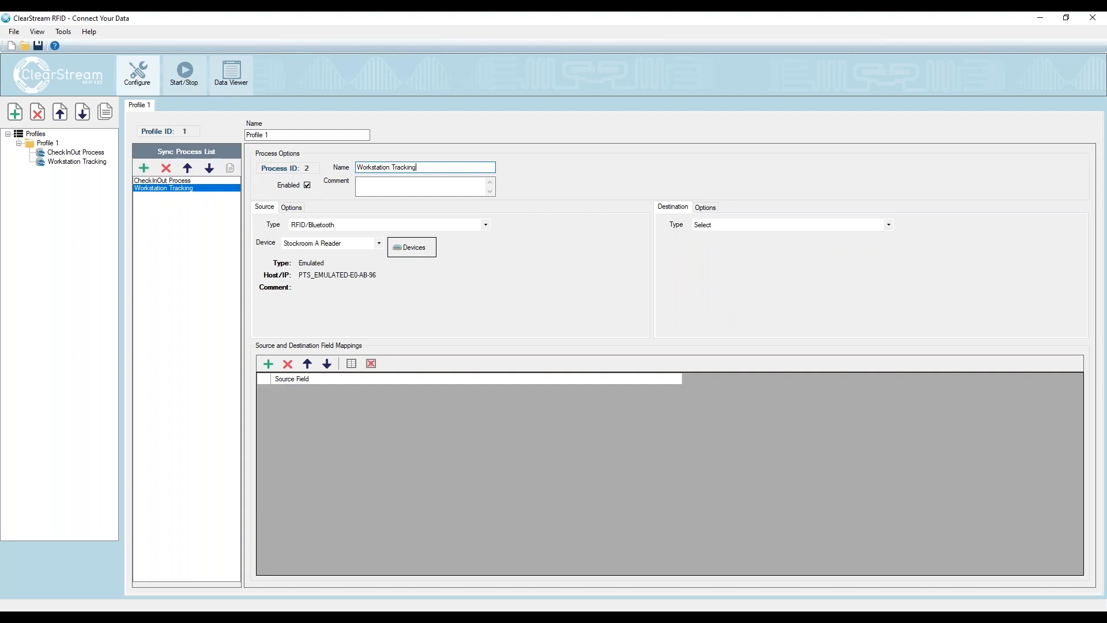
{"action": "left_click", "coordinate": [379, 242]}
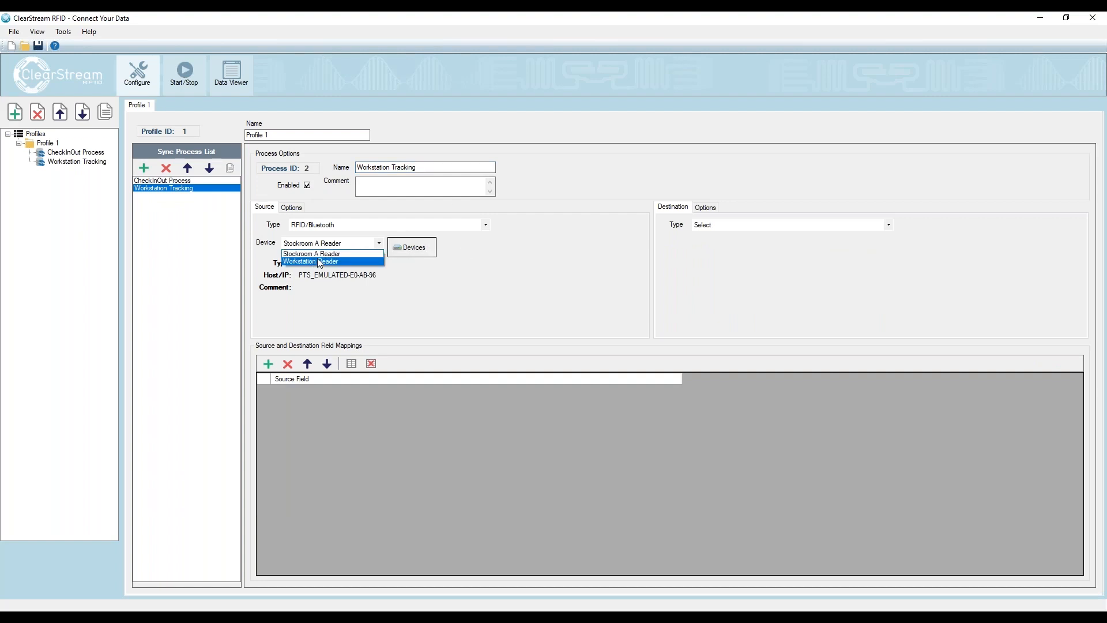
{"action": "left_click", "coordinate": [312, 263]}
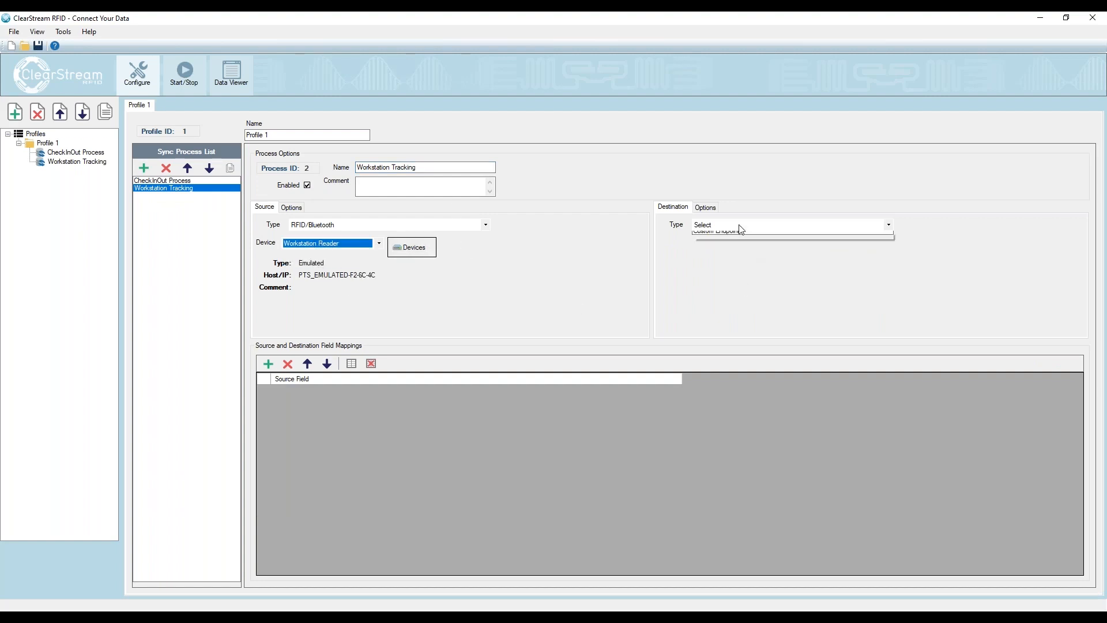
Point Workstation Tracking to the RFID Tag List table of the ODBC datasource ClearStream RFID Sample 64-Bit - System, with field mappings reset to default
{"action": "left_click", "coordinate": [740, 226]}
{"action": "left_click", "coordinate": [731, 246]}
{"action": "left_click", "coordinate": [764, 246]}
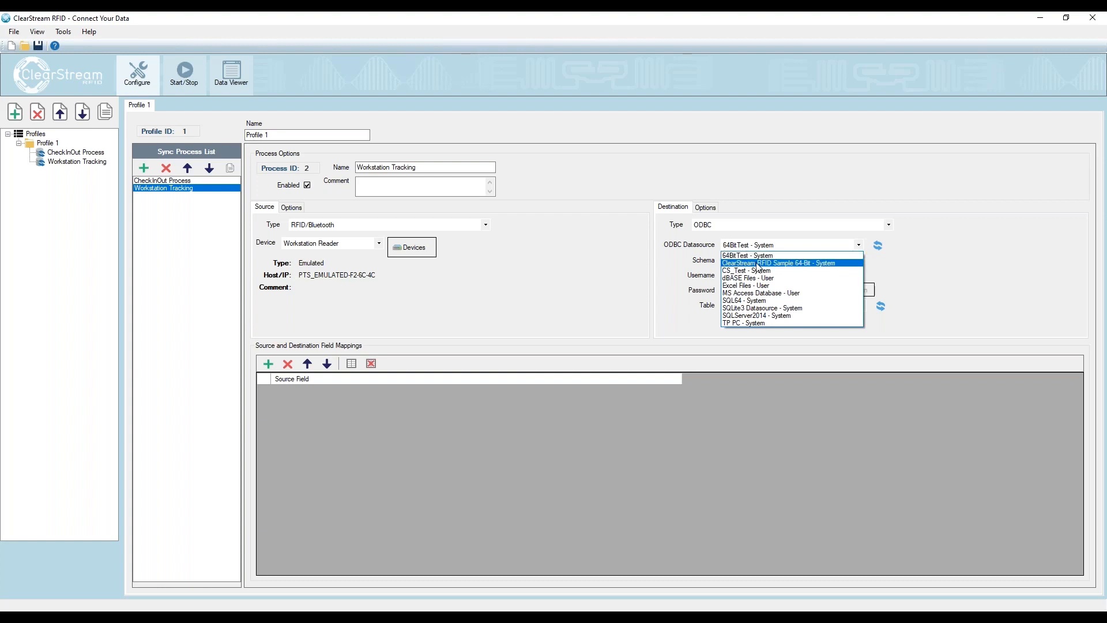
{"action": "left_click", "coordinate": [757, 265]}
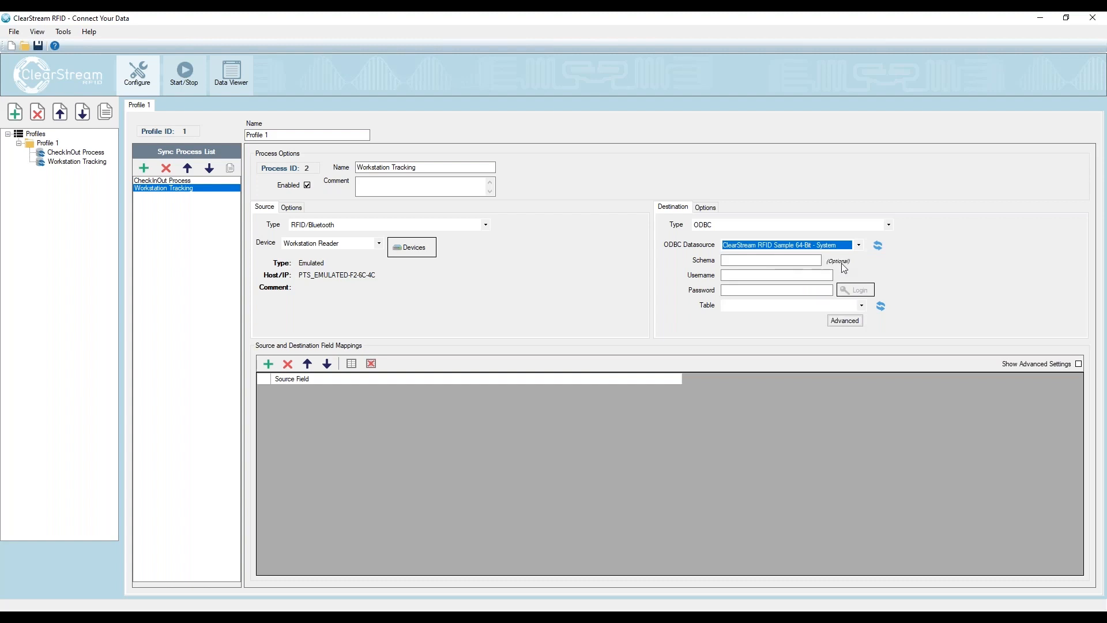
{"action": "left_click", "coordinate": [807, 306]}
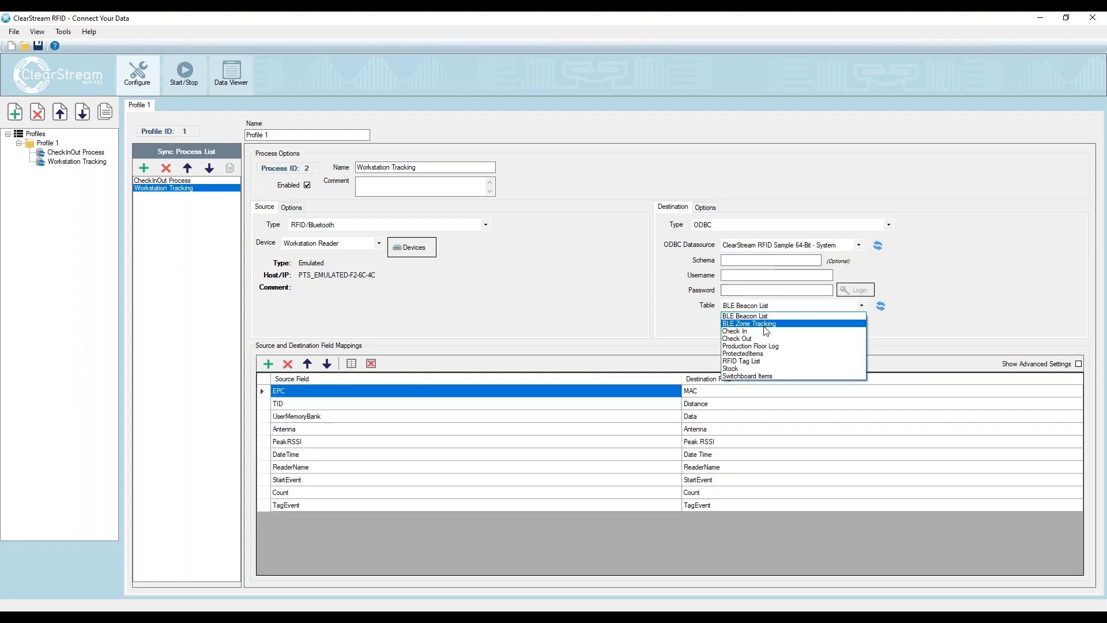
{"action": "left_click", "coordinate": [760, 361]}
{"action": "left_click", "coordinate": [351, 364]}
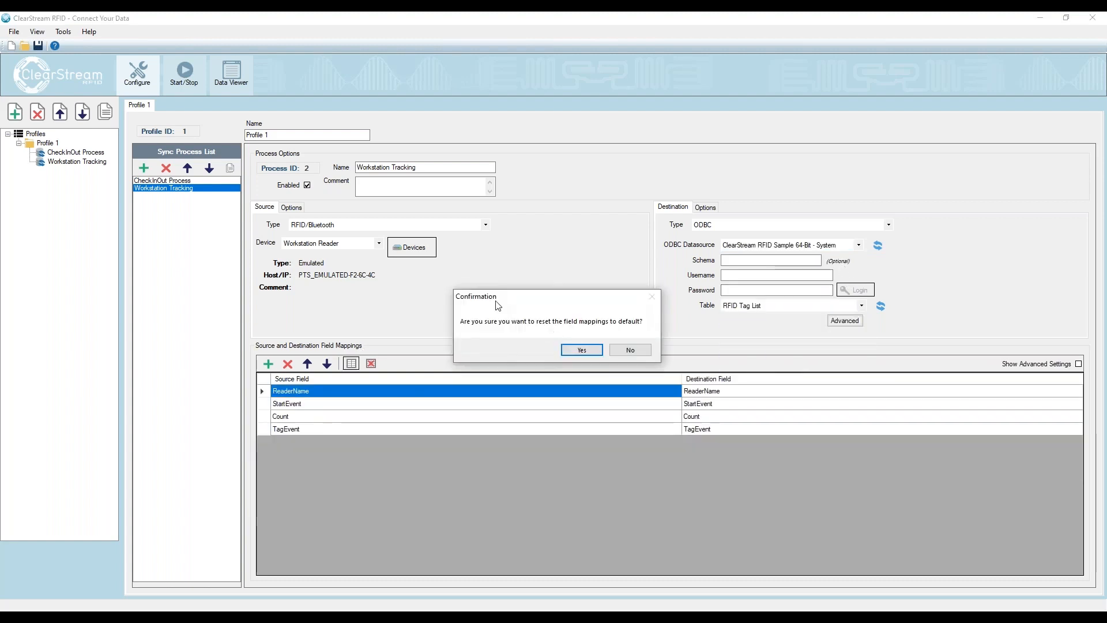
{"action": "left_click", "coordinate": [582, 351]}
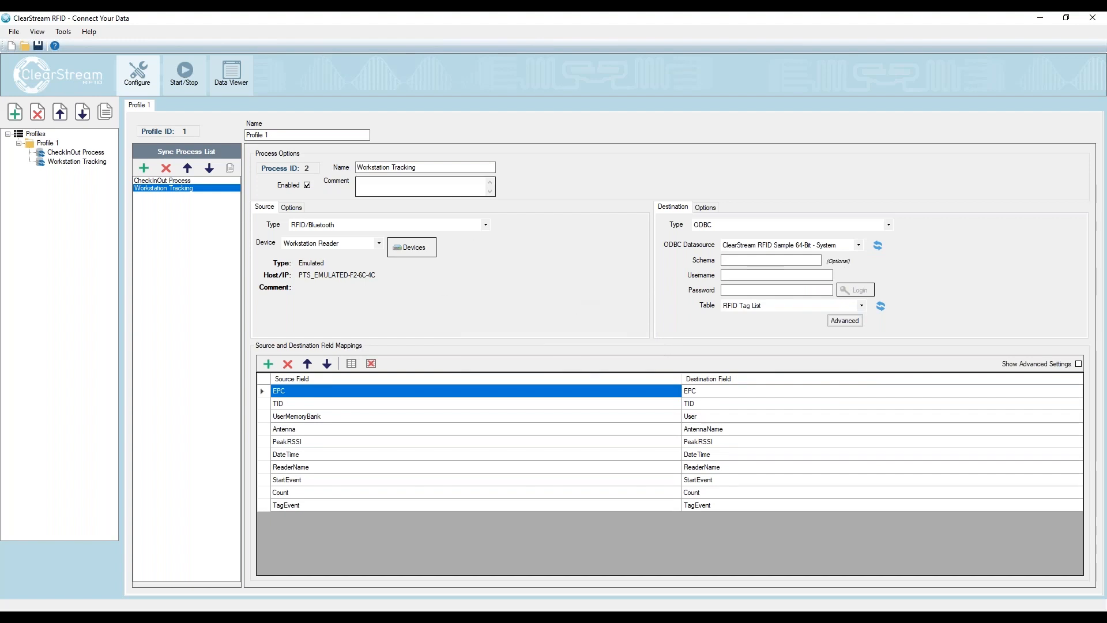
Review the settings of both processes and start all reader devices
{"action": "left_click", "coordinate": [161, 181]}
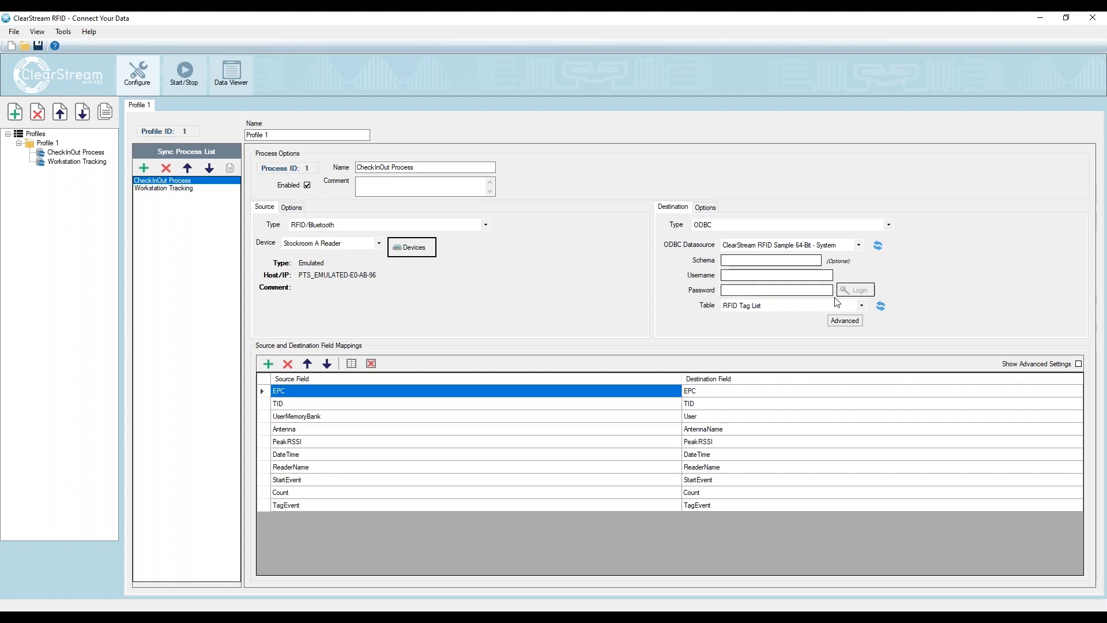
{"action": "left_click", "coordinate": [145, 189]}
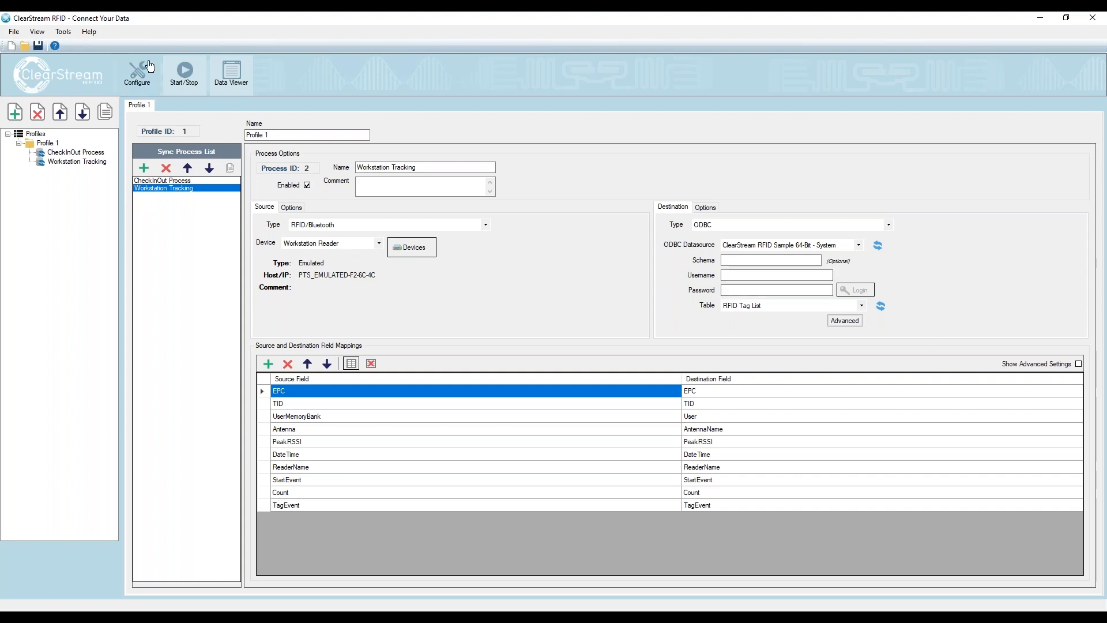
{"action": "left_click", "coordinate": [185, 75]}
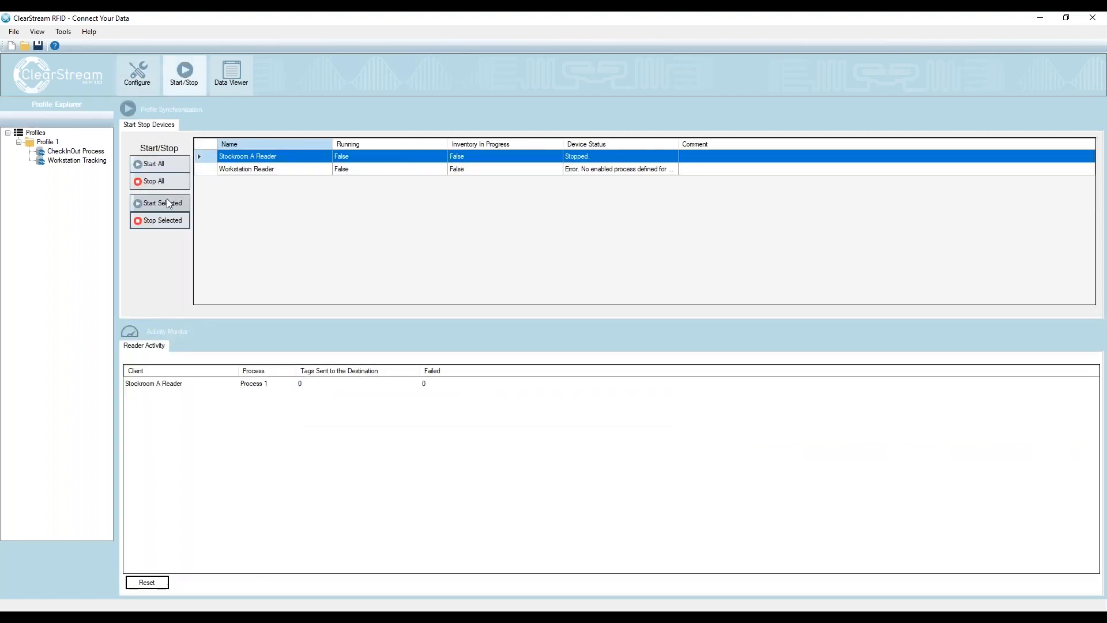
{"action": "left_click", "coordinate": [169, 164]}
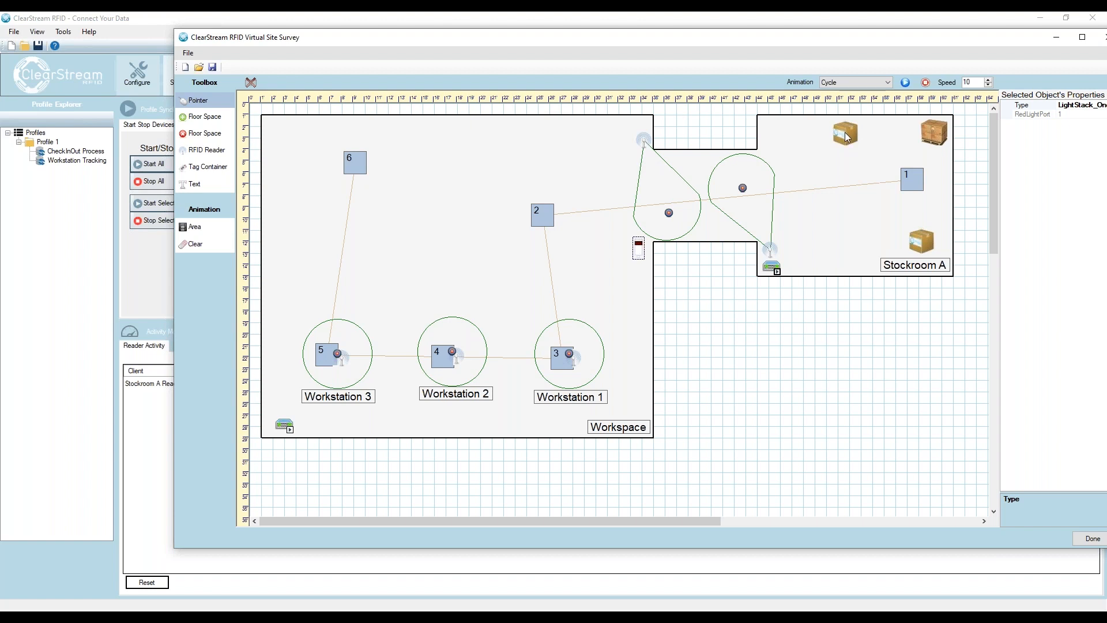
Move a cardboard box from Stockroom A onto Workstation 1 and inspect the tag record in the refreshed destination data, widening the DateTime column
{"action": "left_click_drag", "start_coordinate": [847, 137], "coordinate": [567, 357]}
{"action": "left_click_drag", "start_coordinate": [569, 41], "coordinate": [780, 46]}
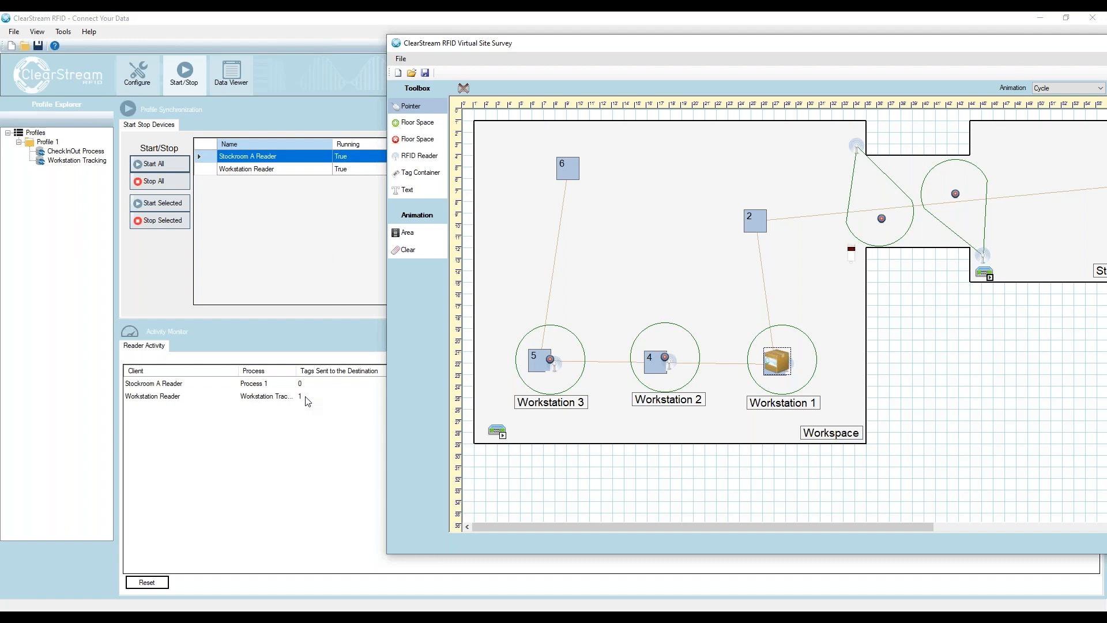
{"action": "left_click", "coordinate": [231, 74]}
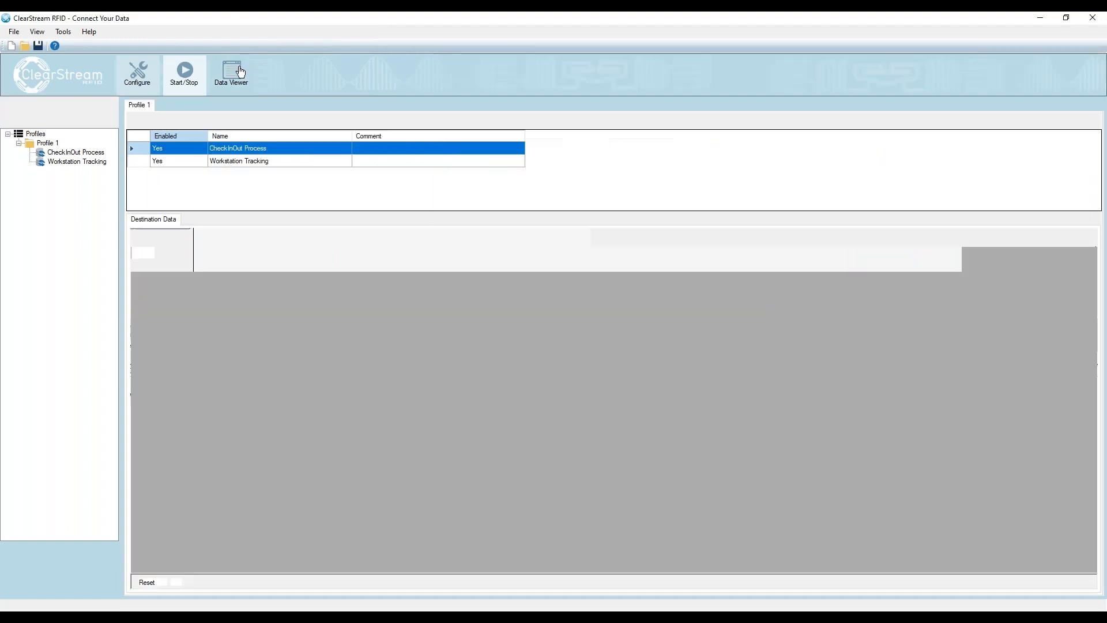
{"action": "left_click", "coordinate": [141, 238]}
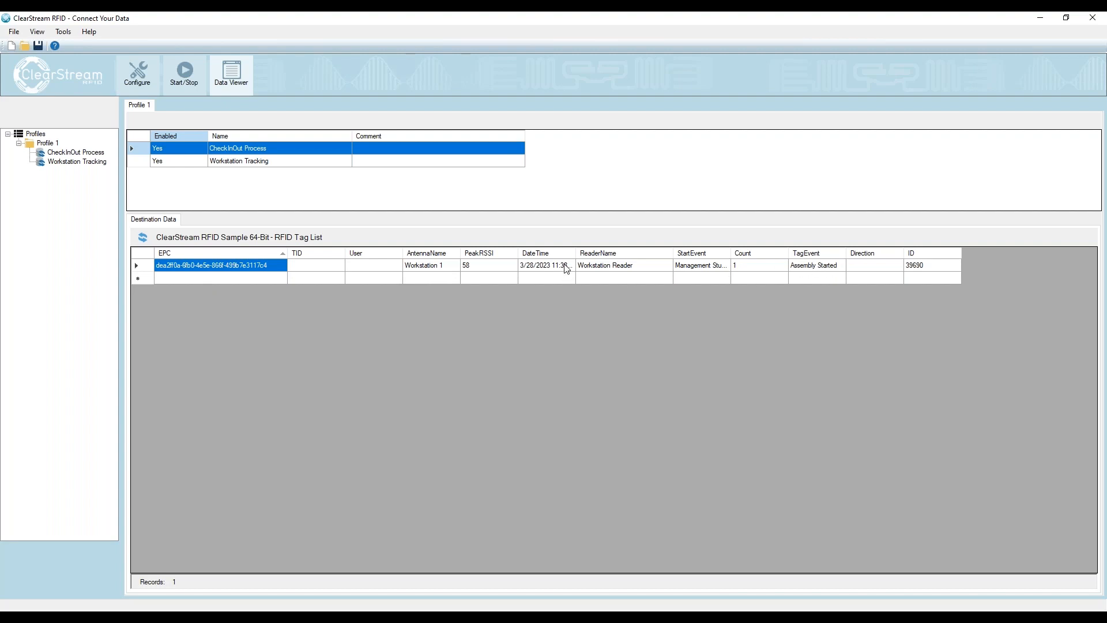
{"action": "left_click_drag", "start_coordinate": [576, 251], "coordinate": [589, 251]}
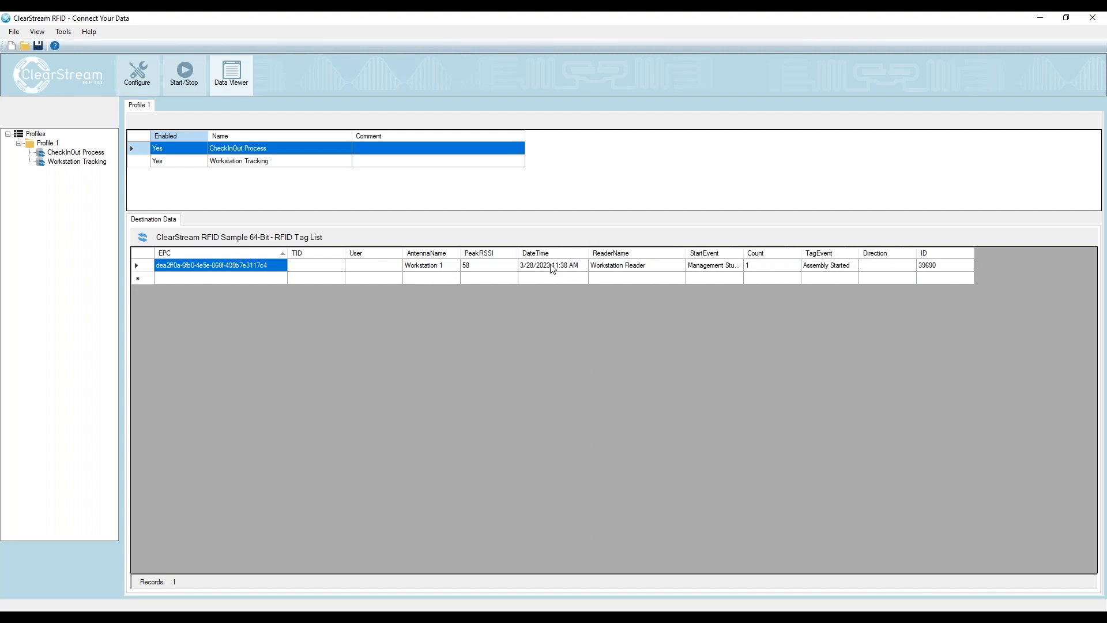
Move the box off Workstation 1 in the site survey and check the reader activity and the RFID Tag List data
{"action": "mouse_move", "coordinate": [500, 607]}
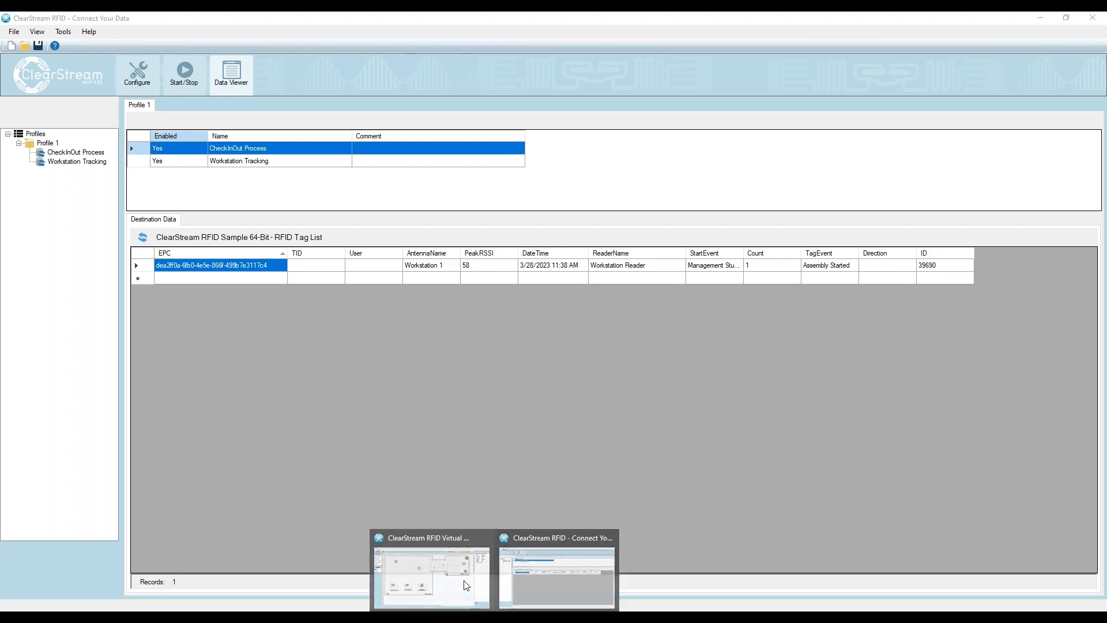
{"action": "left_click", "coordinate": [429, 571]}
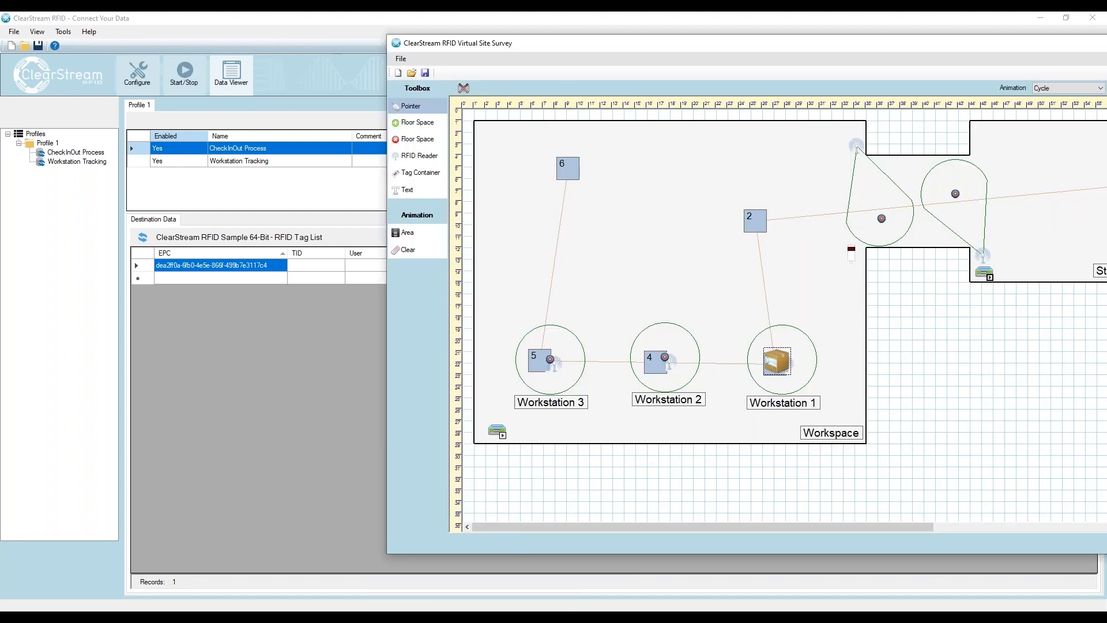
{"action": "left_click", "coordinate": [184, 74]}
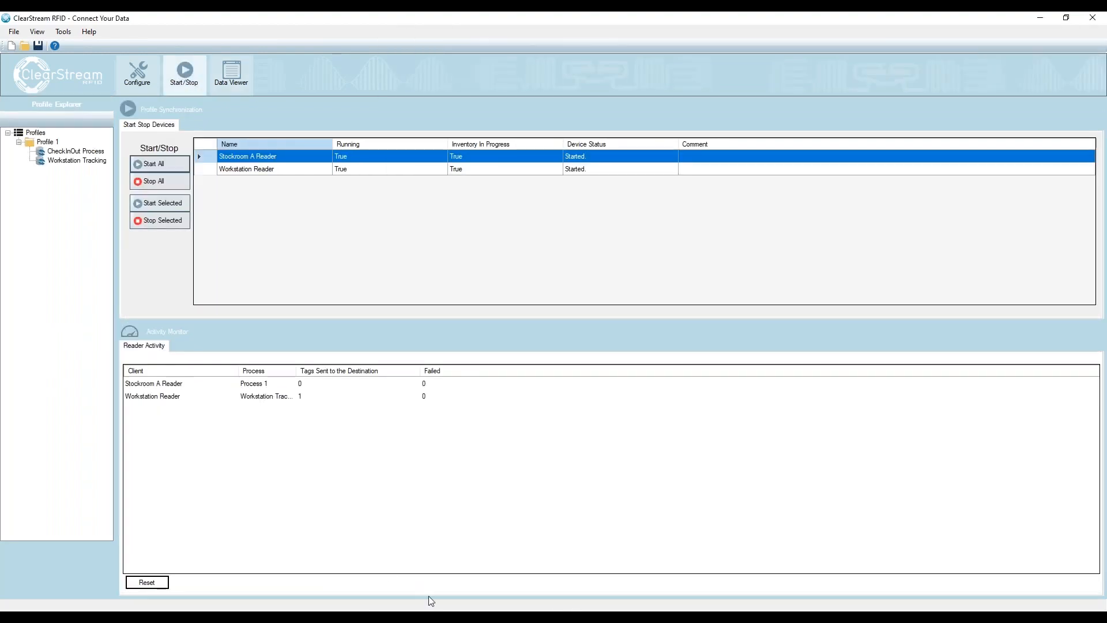
{"action": "mouse_move", "coordinate": [431, 603]}
{"action": "left_click", "coordinate": [433, 571]}
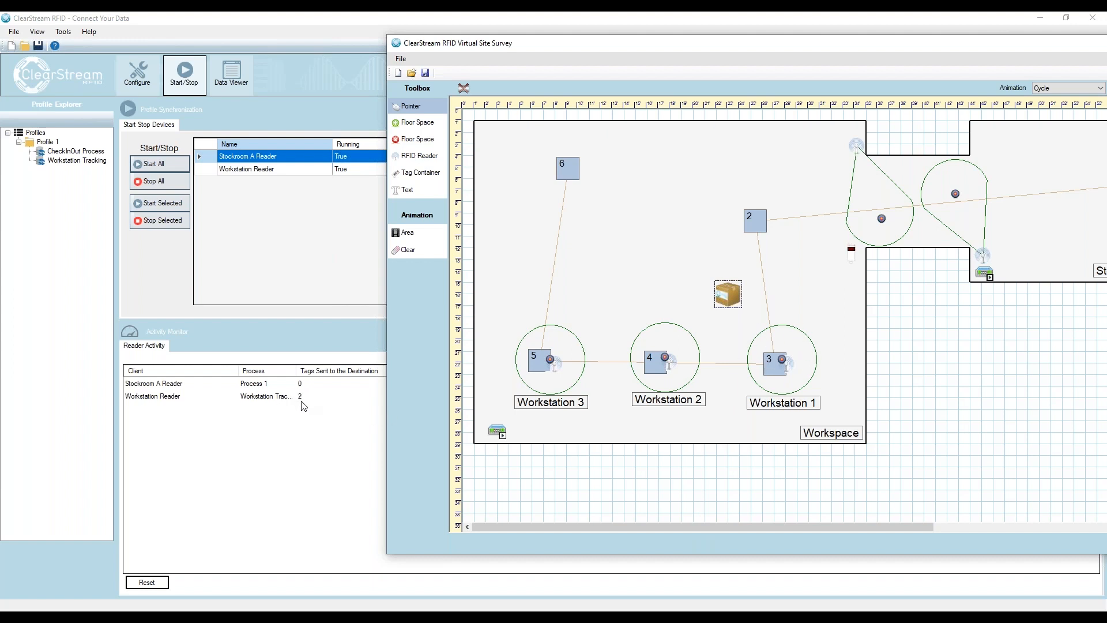
{"action": "left_click", "coordinate": [233, 81]}
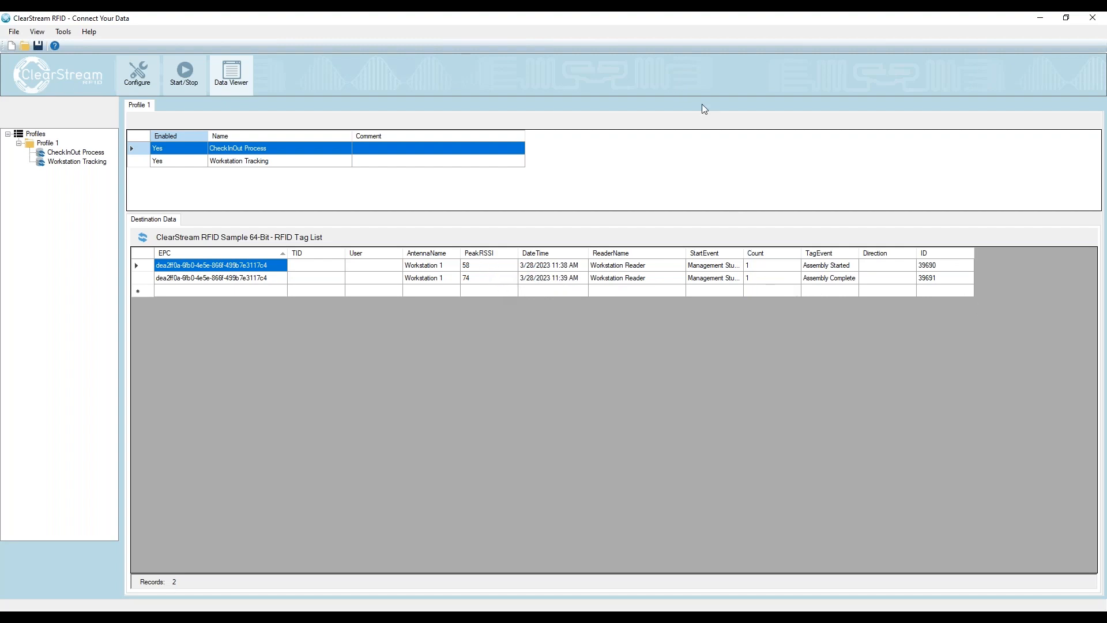
Move the box back to Stockroom A and delete all records from the RFID Tag List
{"action": "key", "text": "alt+Tab"}
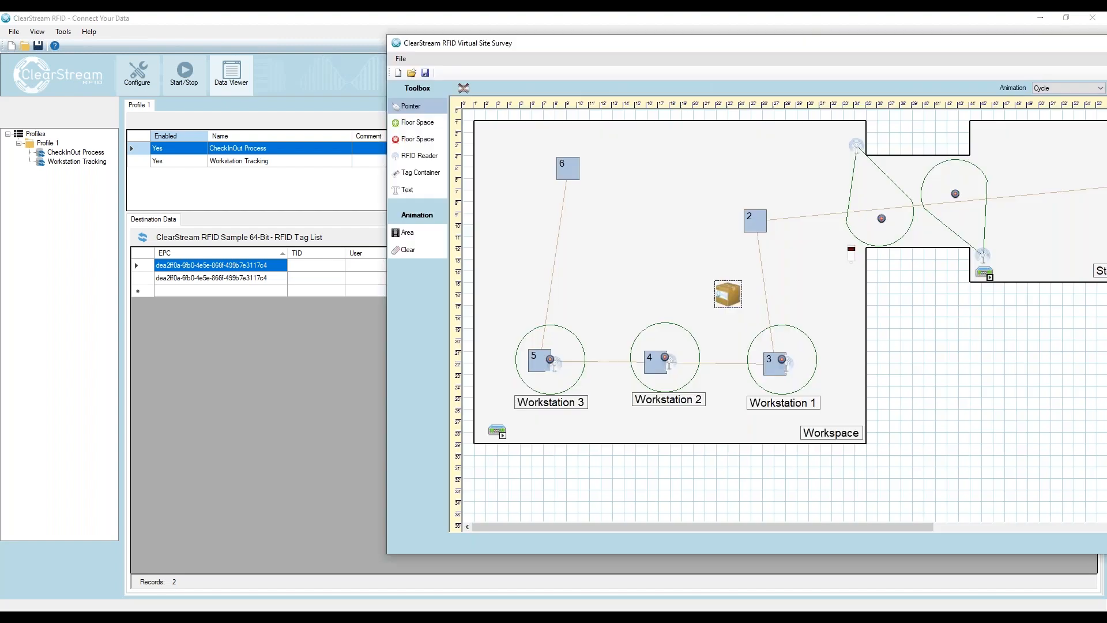
{"action": "left_click_drag", "start_coordinate": [725, 295], "coordinate": [1053, 147]}
{"action": "left_click_drag", "start_coordinate": [994, 46], "coordinate": [1106, 65]}
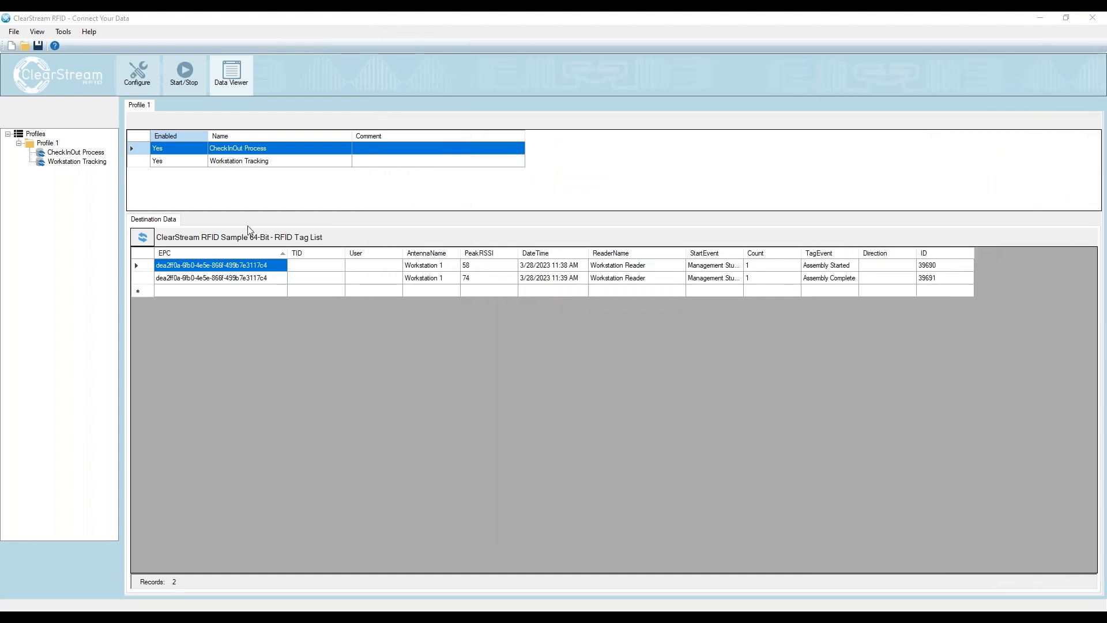
{"action": "left_click", "coordinate": [142, 254]}
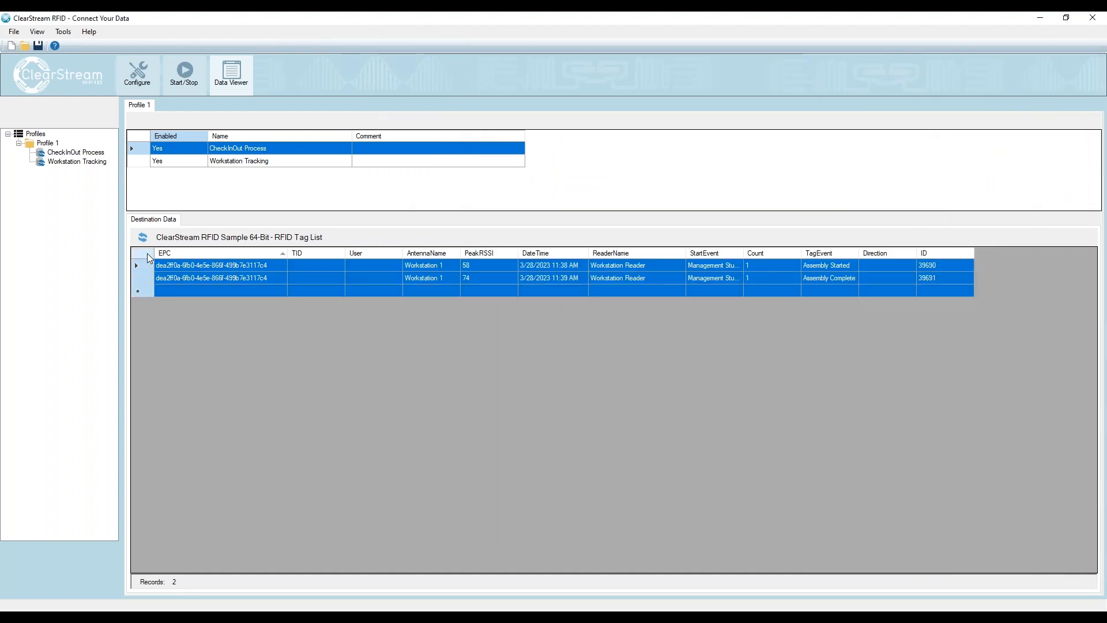
{"action": "key", "text": "Delete"}
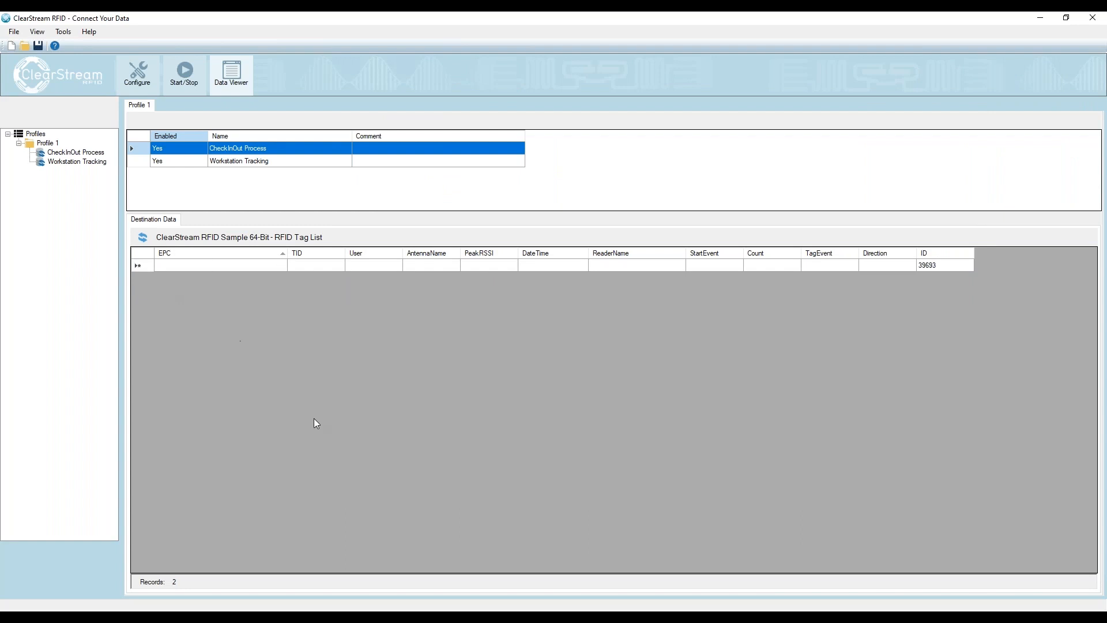
Reset the reader activity counters and run the Cycle animation in the virtual site survey beside the activity monitor
{"action": "left_click", "coordinate": [183, 85]}
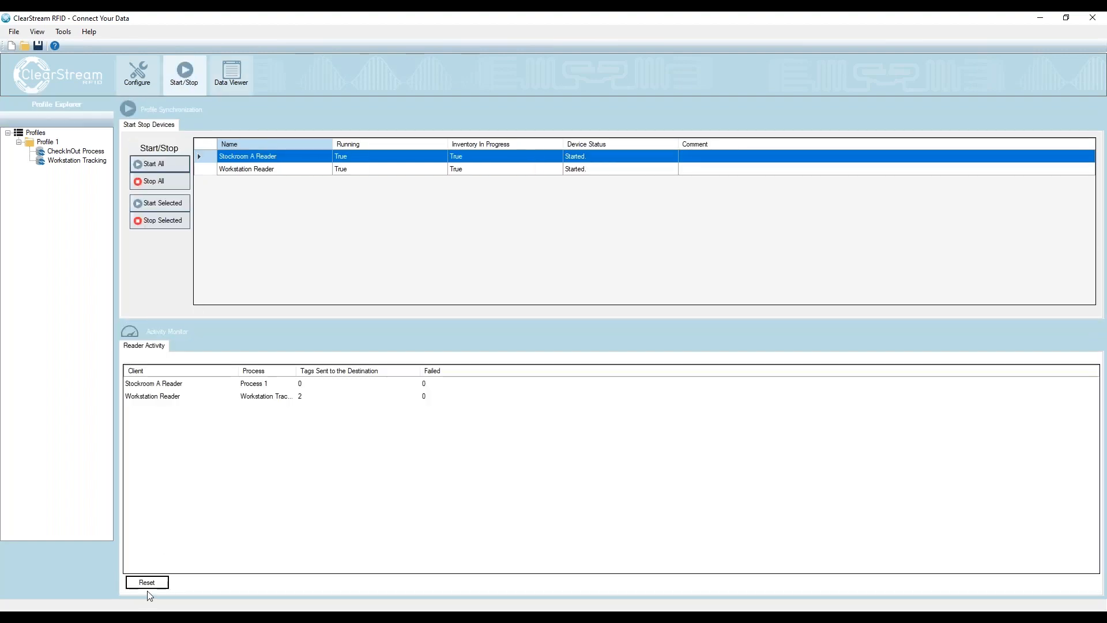
{"action": "left_click_drag", "start_coordinate": [1106, 26], "coordinate": [975, 45]}
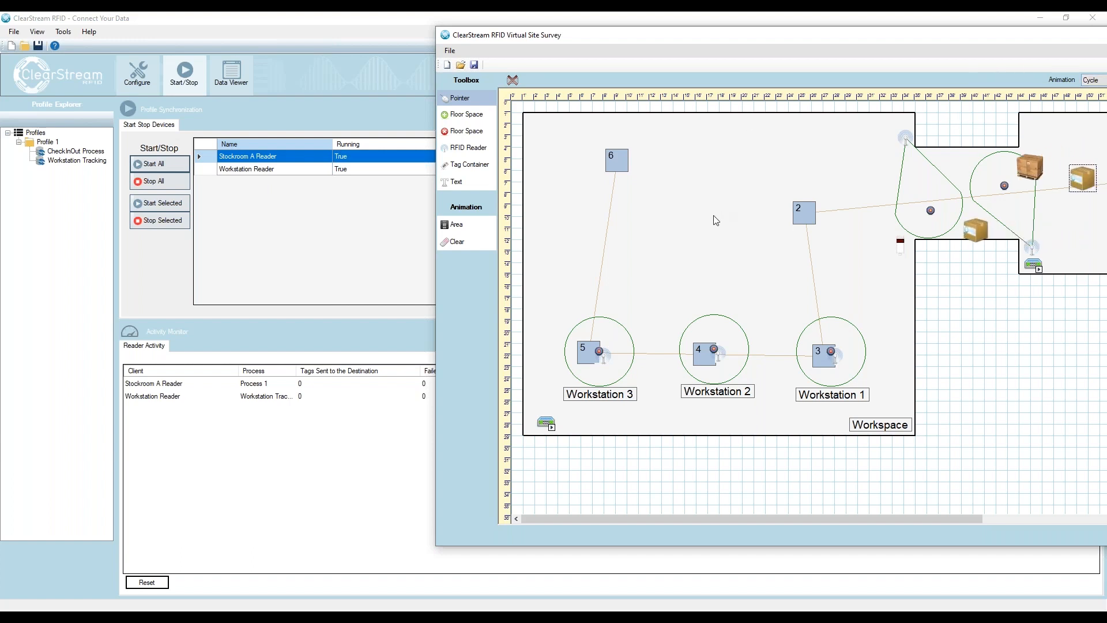
{"action": "left_click_drag", "start_coordinate": [635, 38], "coordinate": [660, 39]}
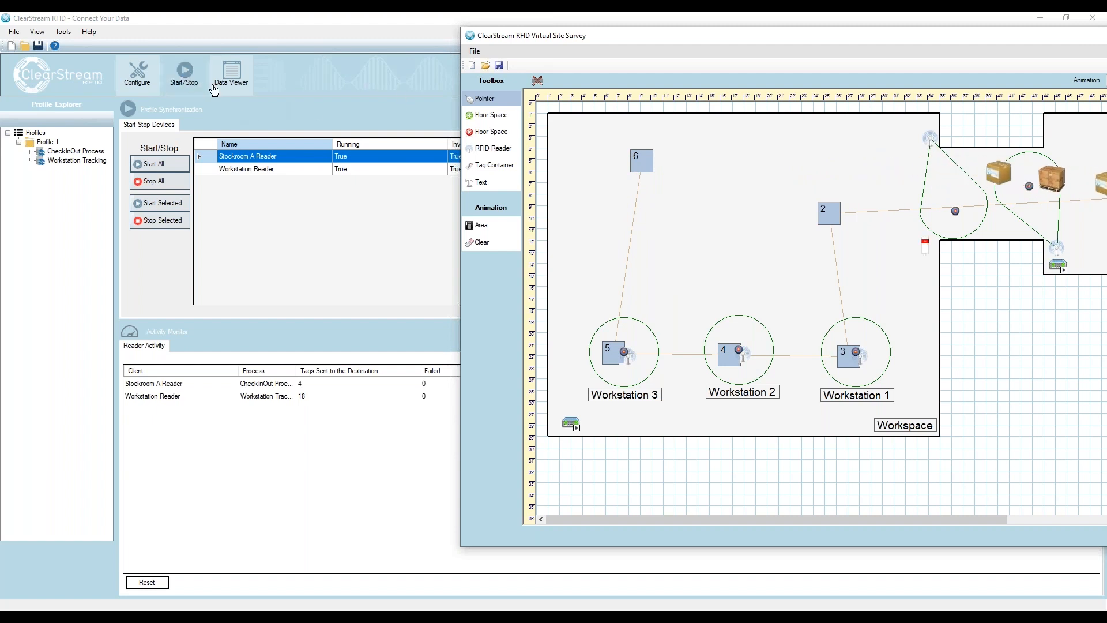
Refresh the RFID Tag List destination data and sort the records by DateTime, then by ID
{"action": "left_click", "coordinate": [231, 75]}
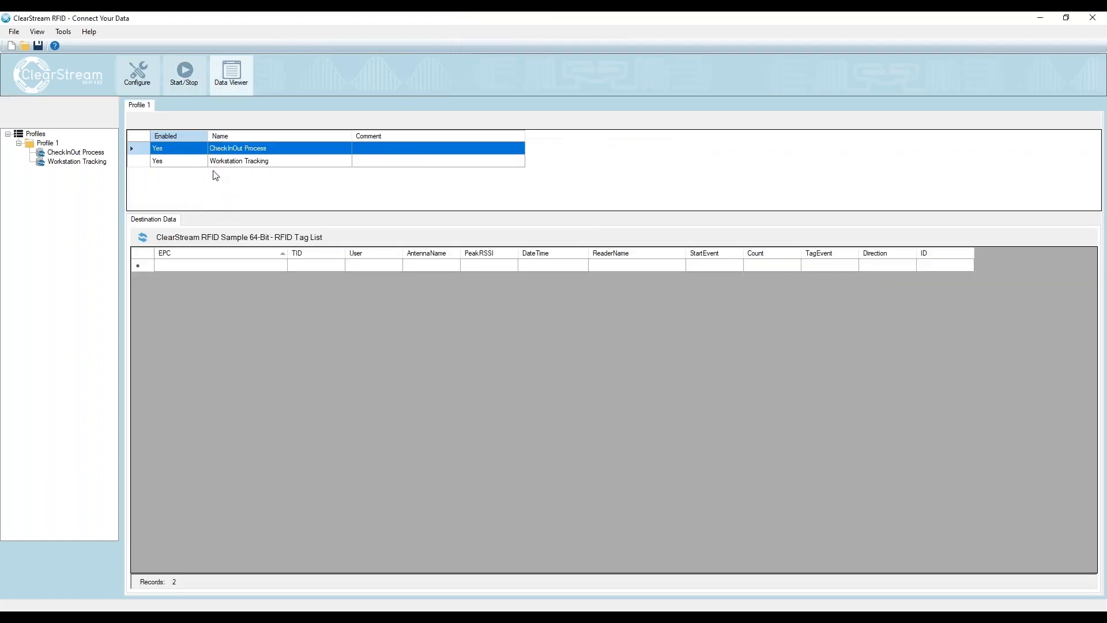
{"action": "left_click", "coordinate": [151, 237]}
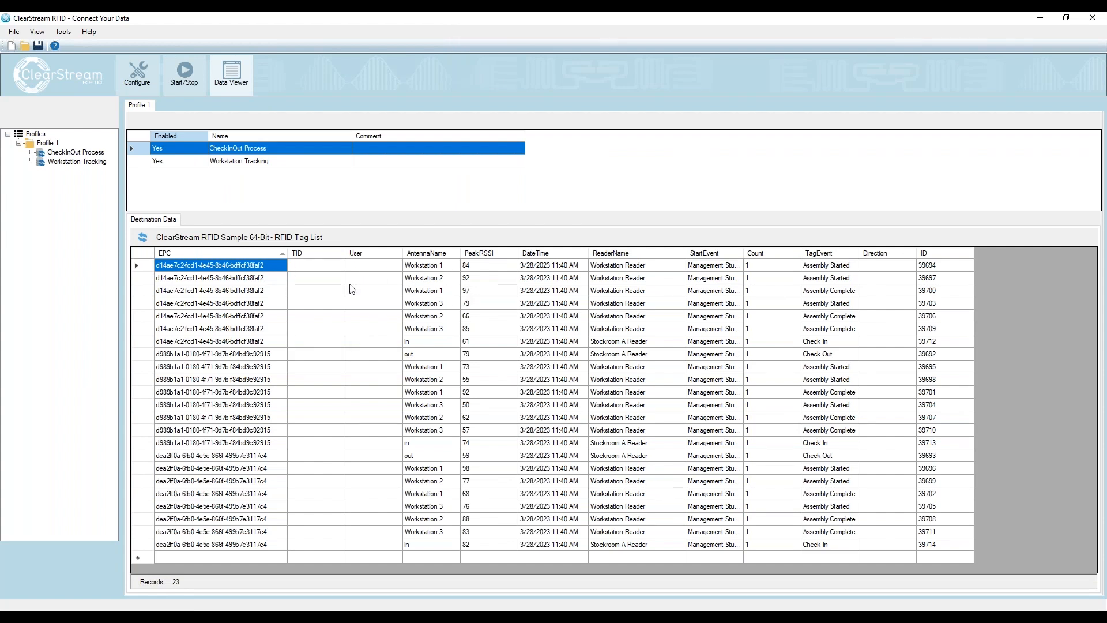
{"action": "left_click", "coordinate": [570, 258]}
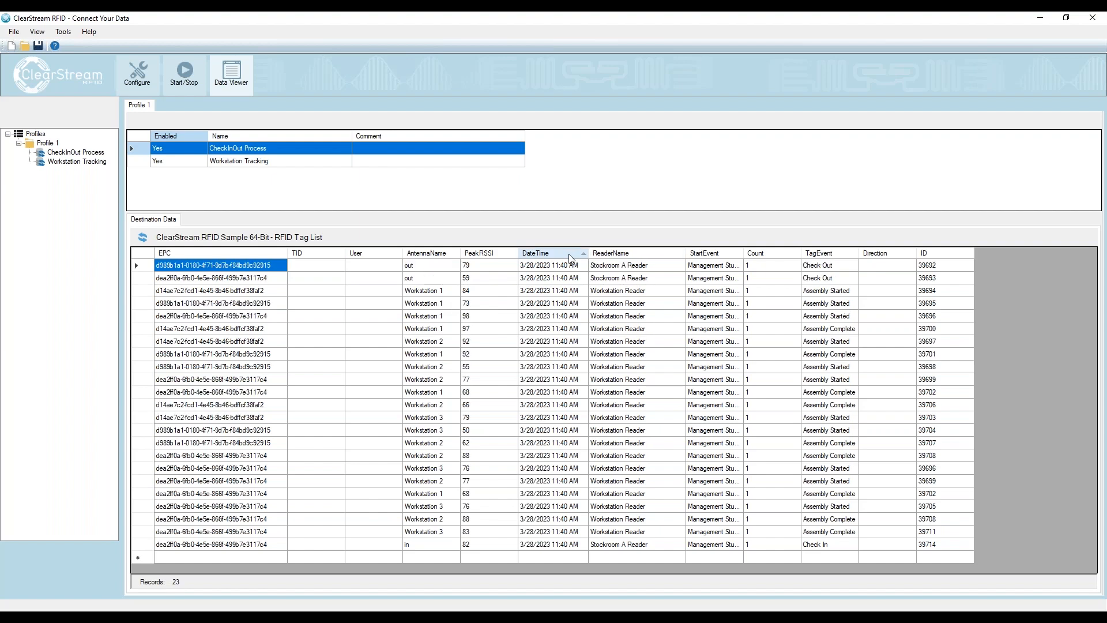
{"action": "left_click", "coordinate": [930, 254]}
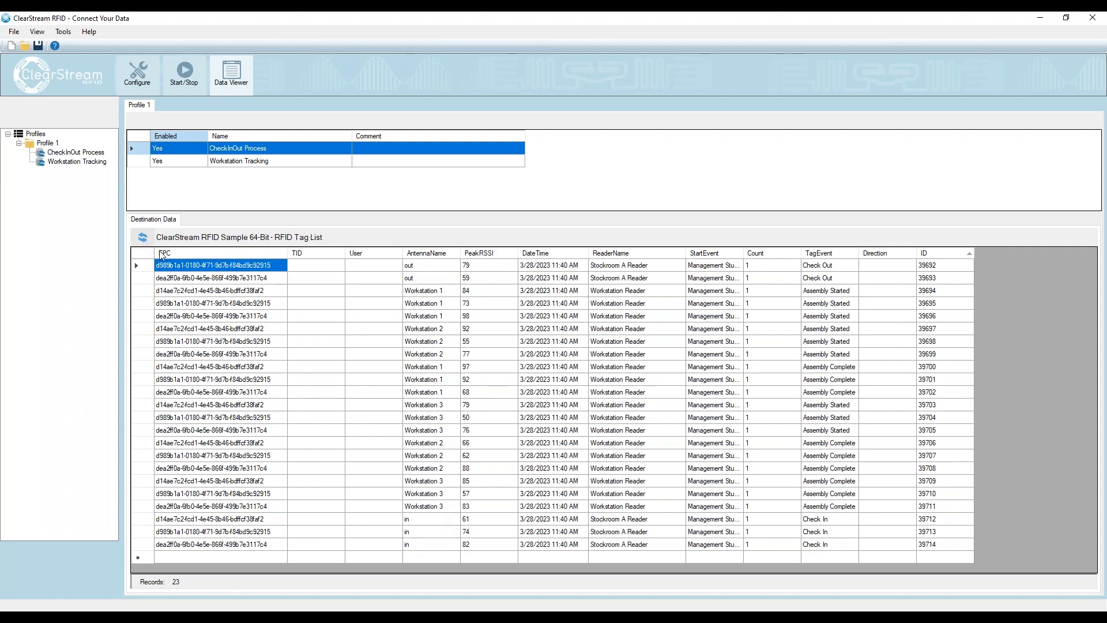
Examine the check-in, check-out and assembly started and complete events logged per antenna through the end of the RFID Tag List
{"action": "scroll", "coordinate": [1077, 369], "scroll_direction": "down", "scroll_amount": 7}
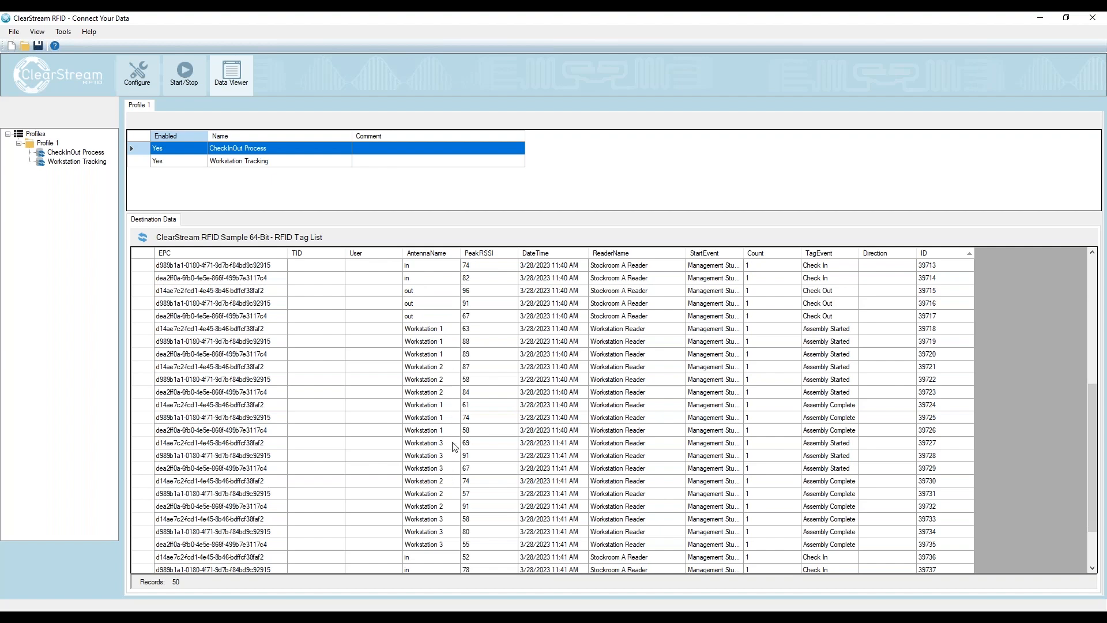
{"action": "mouse_move", "coordinate": [836, 406]}
{"action": "left_mouse_down"}
{"action": "mouse_move", "coordinate": [832, 435]}
{"action": "mouse_move", "coordinate": [831, 406]}
{"action": "left_mouse_up"}
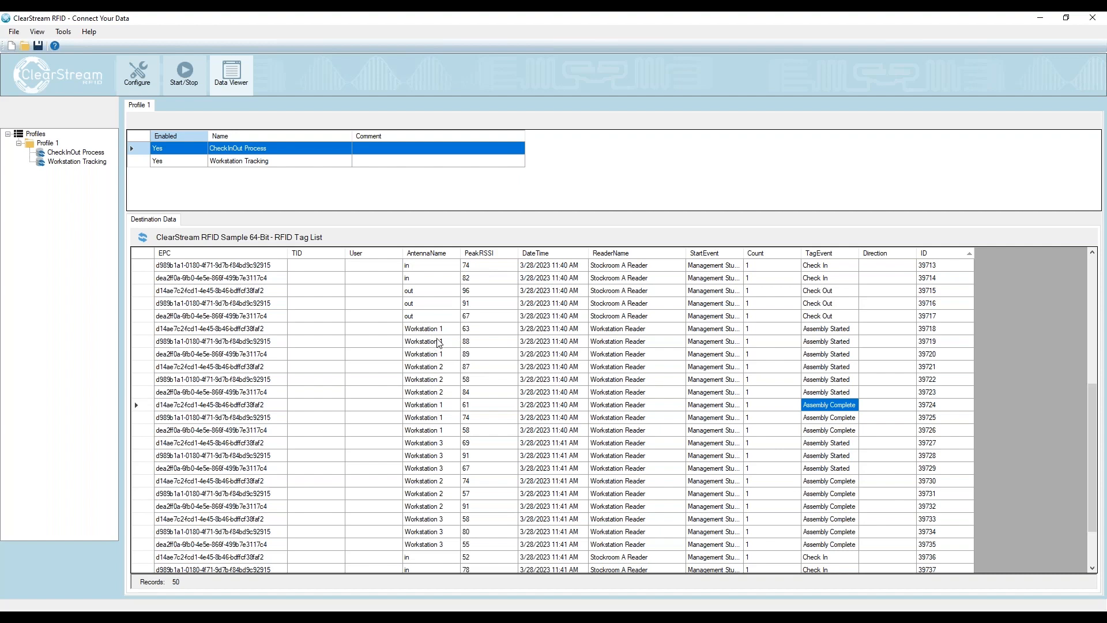
{"action": "left_click", "coordinate": [842, 328]}
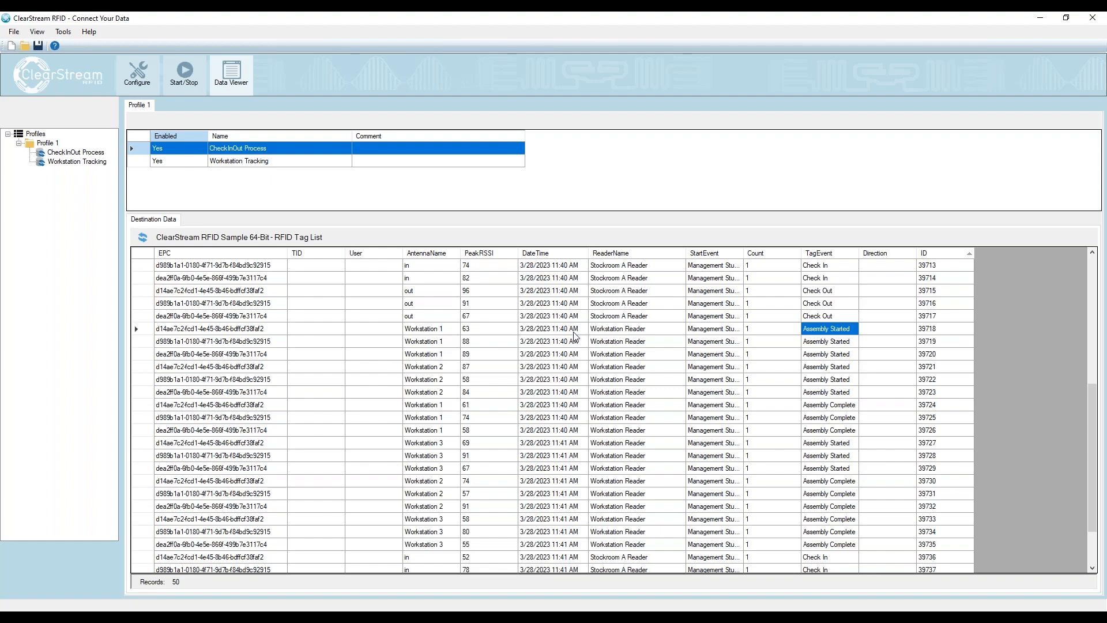
{"action": "left_click", "coordinate": [445, 407]}
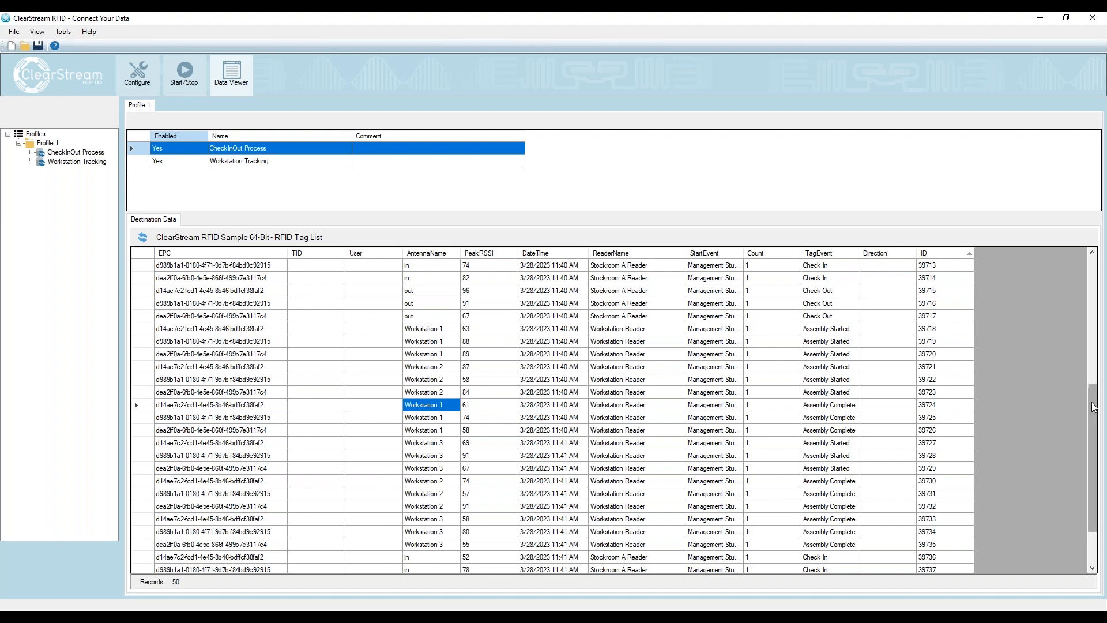
{"action": "scroll", "coordinate": [1090, 404], "scroll_direction": "down", "scroll_amount": 2}
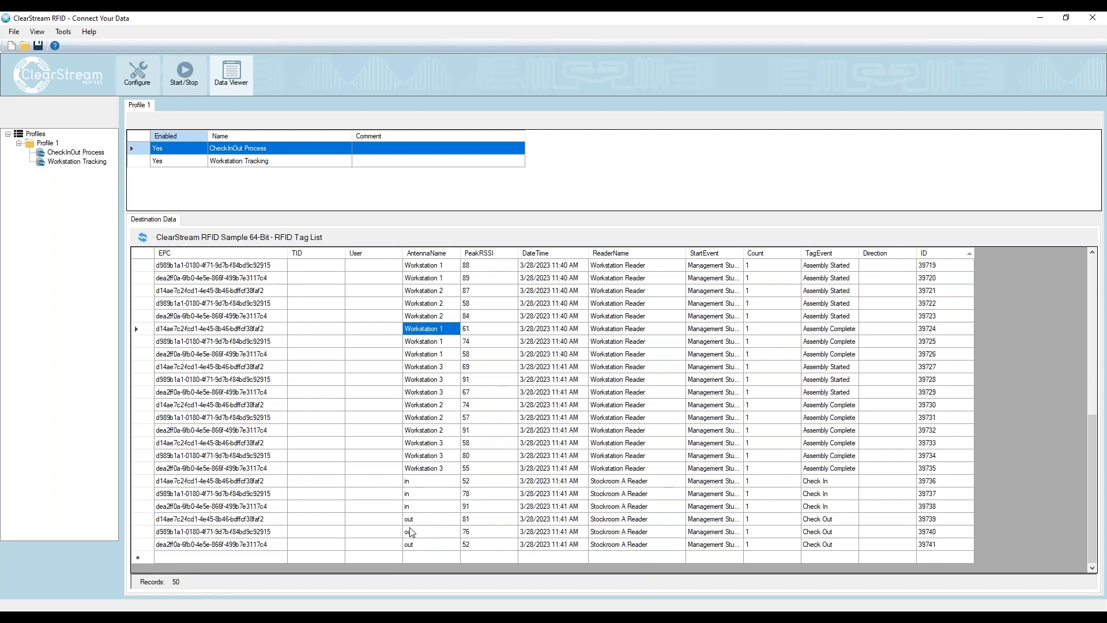
{"action": "left_click", "coordinate": [168, 266]}
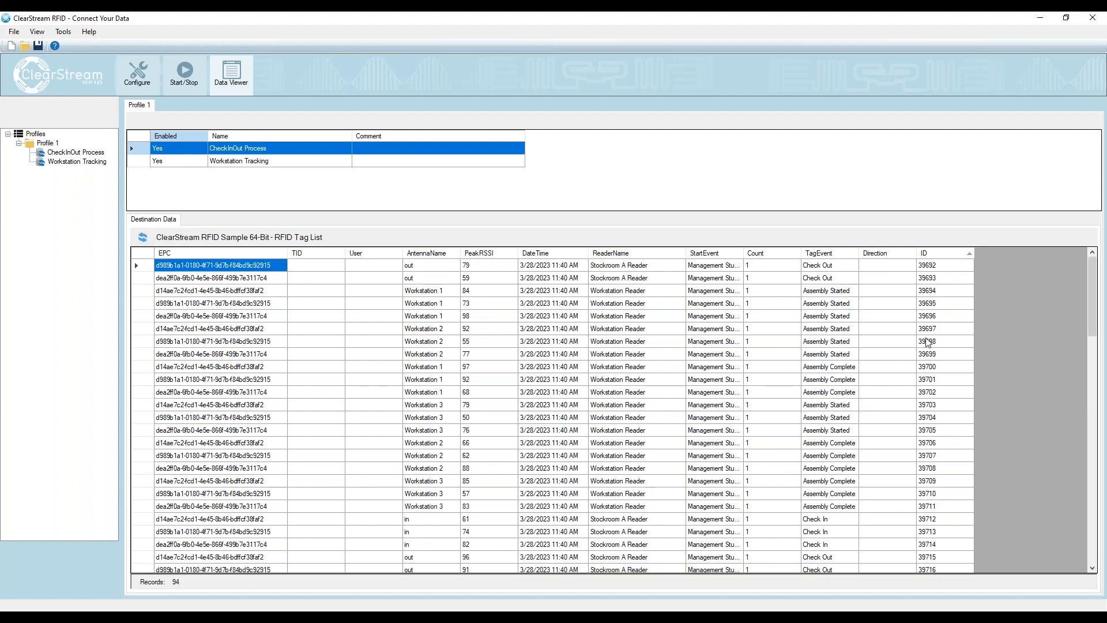
{"action": "left_click_drag", "start_coordinate": [1091, 332], "coordinate": [1092, 563]}
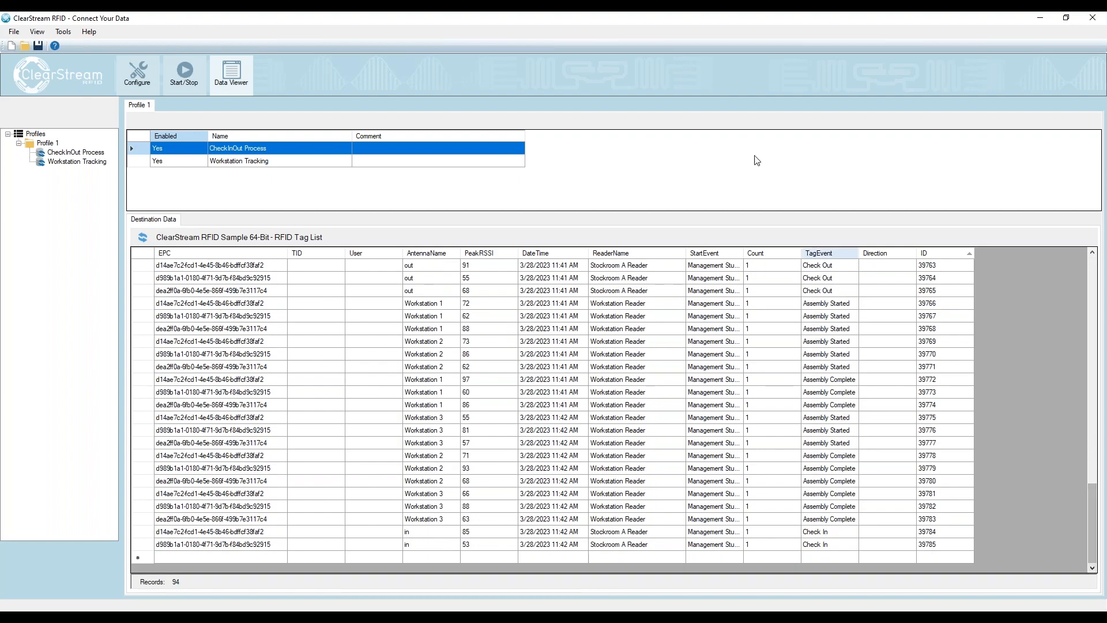
Stop the site survey animation and adjust the position and read zone of the antenna beside the Stockroom A reader
{"action": "left_click_drag", "start_coordinate": [1096, 58], "coordinate": [723, 50]}
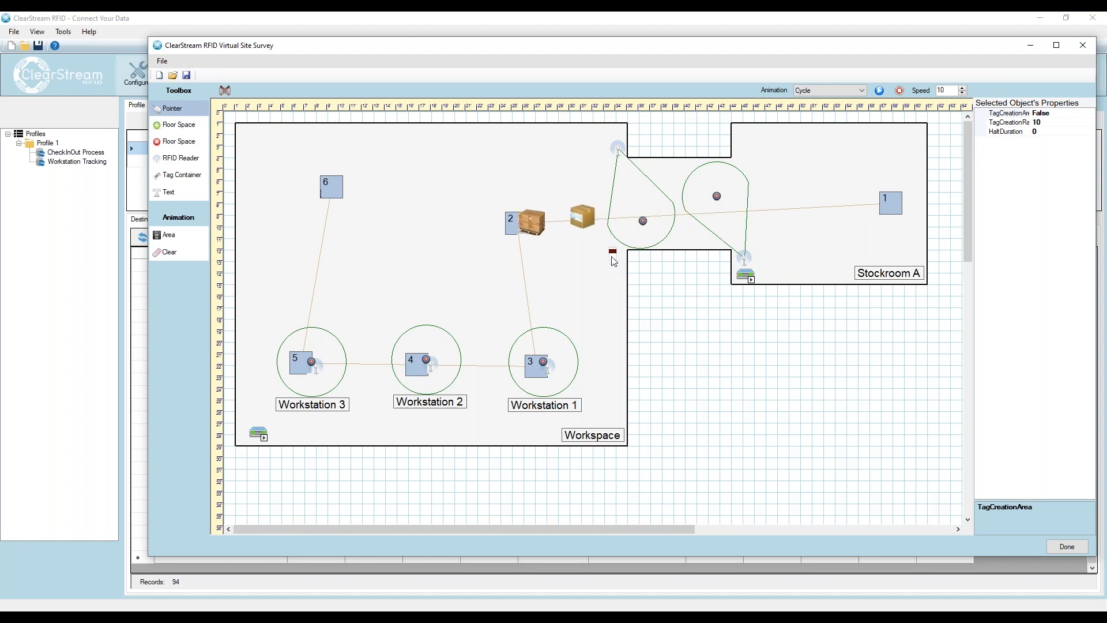
{"action": "left_click", "coordinate": [899, 92]}
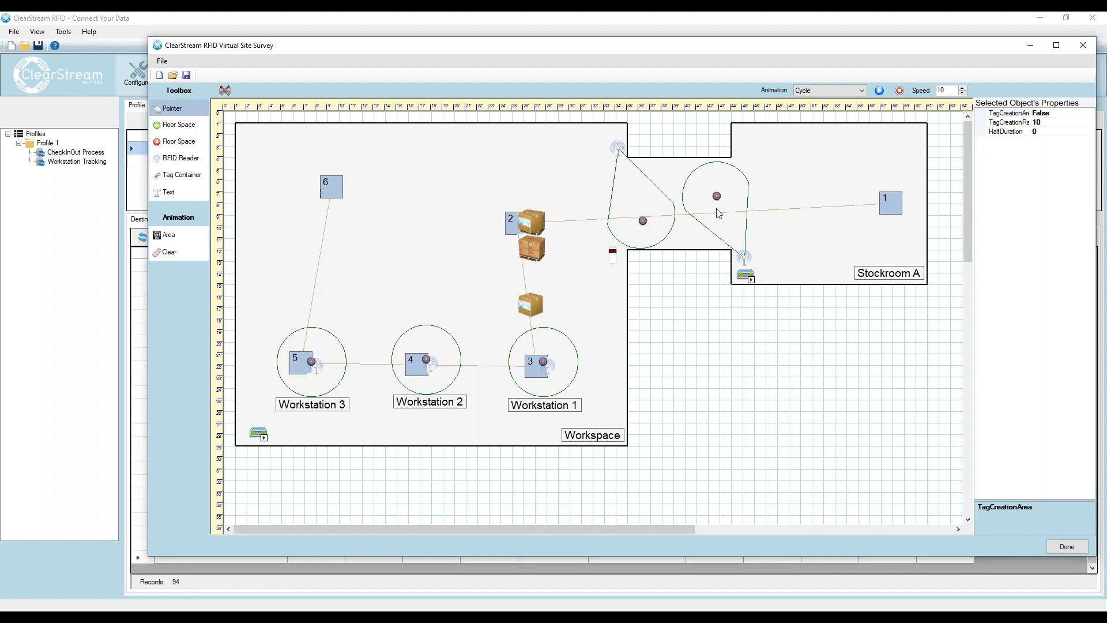
{"action": "left_click_drag", "start_coordinate": [717, 197], "coordinate": [742, 186]}
{"action": "mouse_move", "coordinate": [748, 259]}
{"action": "left_mouse_down"}
{"action": "mouse_move", "coordinate": [826, 258]}
{"action": "mouse_move", "coordinate": [740, 262]}
{"action": "left_mouse_up"}
{"action": "left_click_drag", "start_coordinate": [739, 194], "coordinate": [714, 196]}
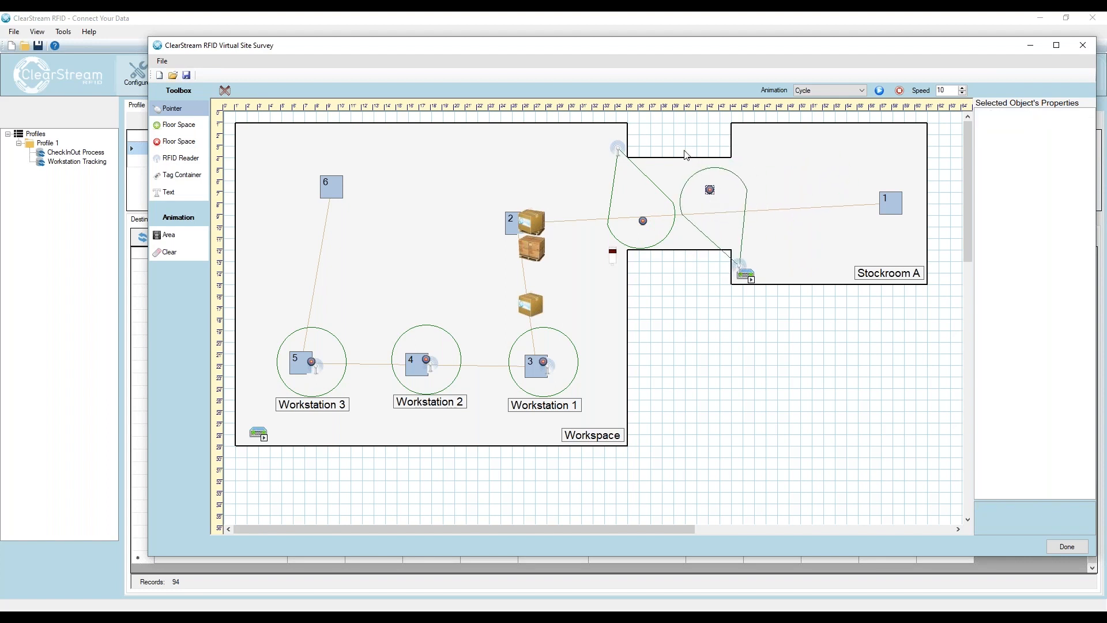
{"action": "left_click_drag", "start_coordinate": [742, 269], "coordinate": [748, 263]}
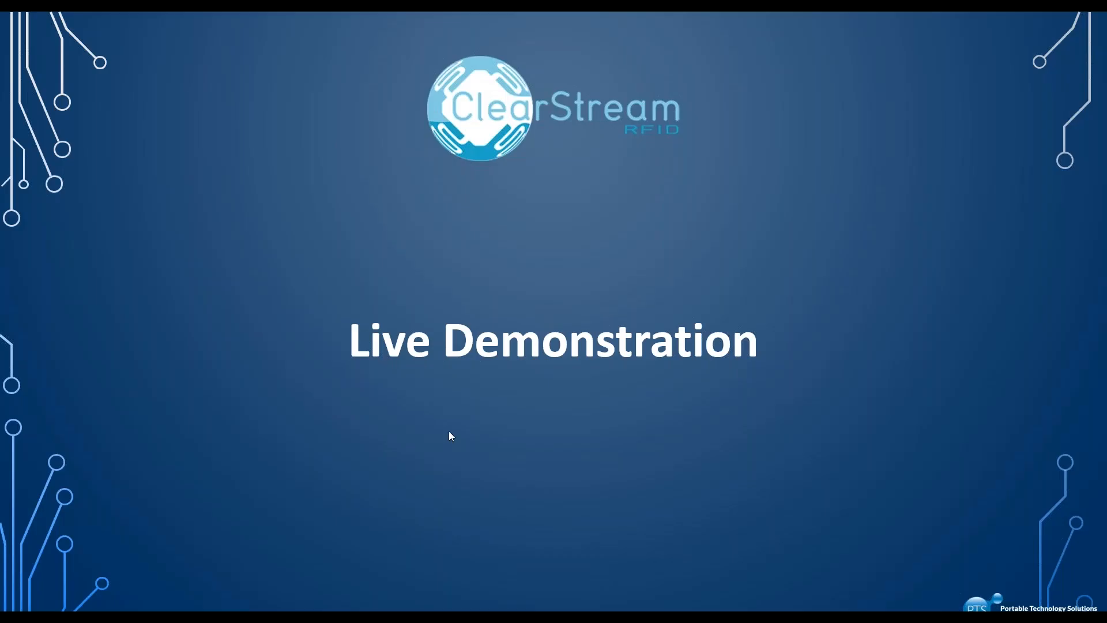
{"action": "left_click", "coordinate": [603, 348]}
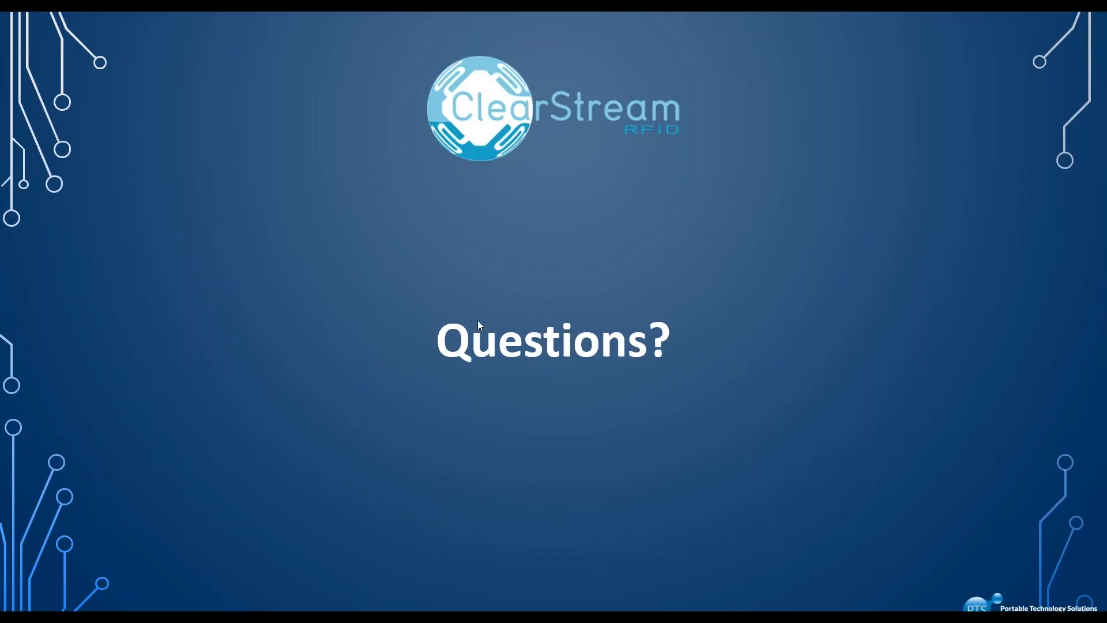
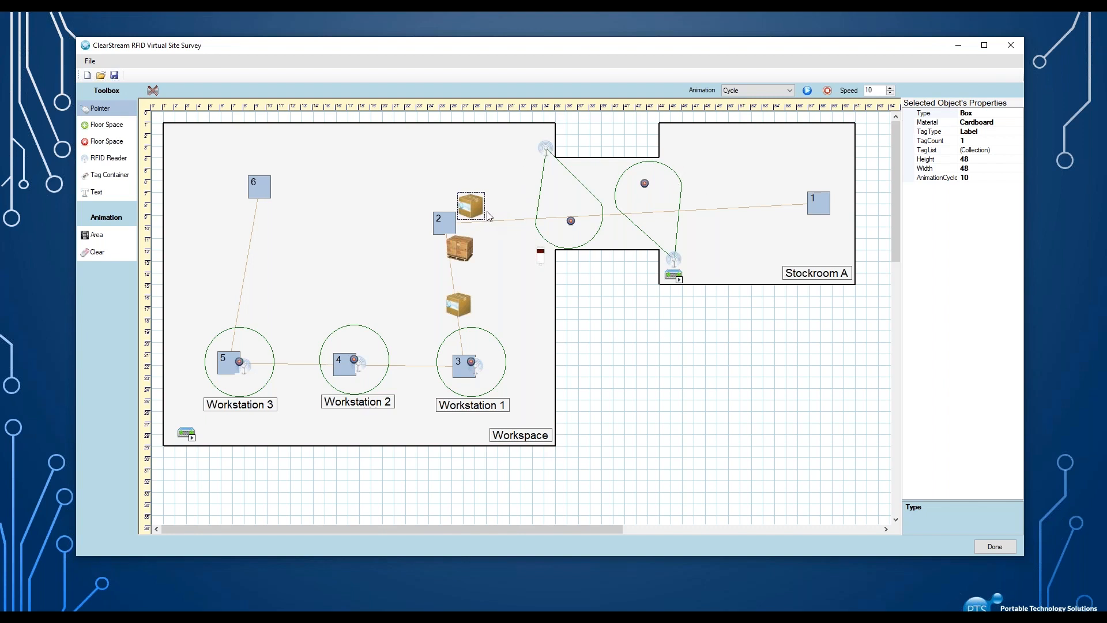
Move the cardboard box up and away from area 2, and add another antenna to the Stockroom A reader
{"action": "left_click_drag", "start_coordinate": [482, 204], "coordinate": [500, 191]}
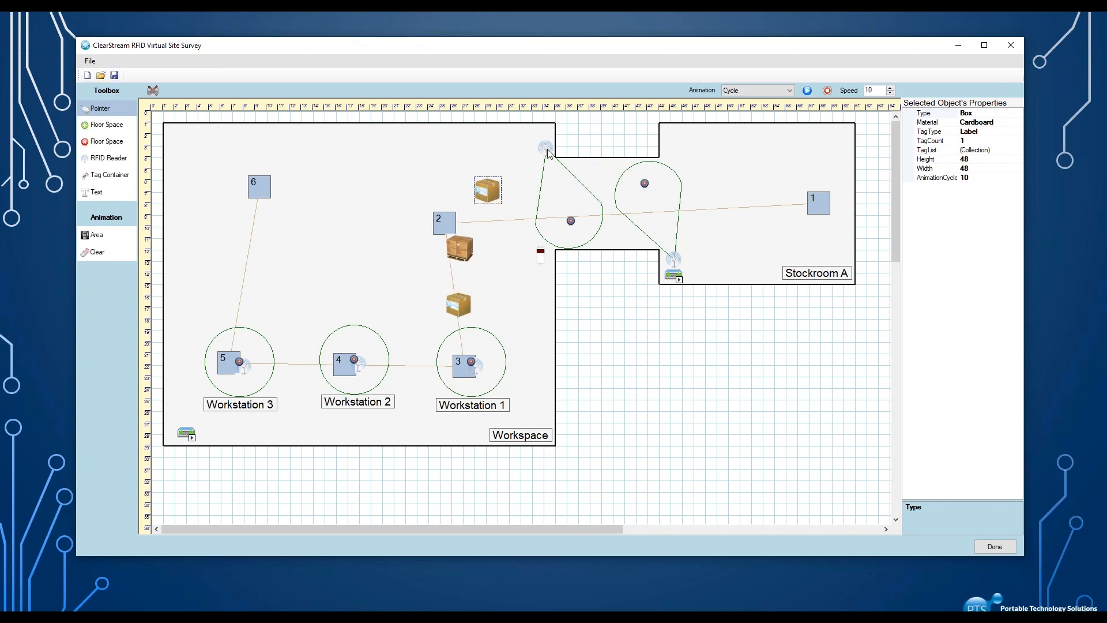
{"action": "left_click", "coordinate": [679, 280]}
{"action": "left_click", "coordinate": [718, 309]}
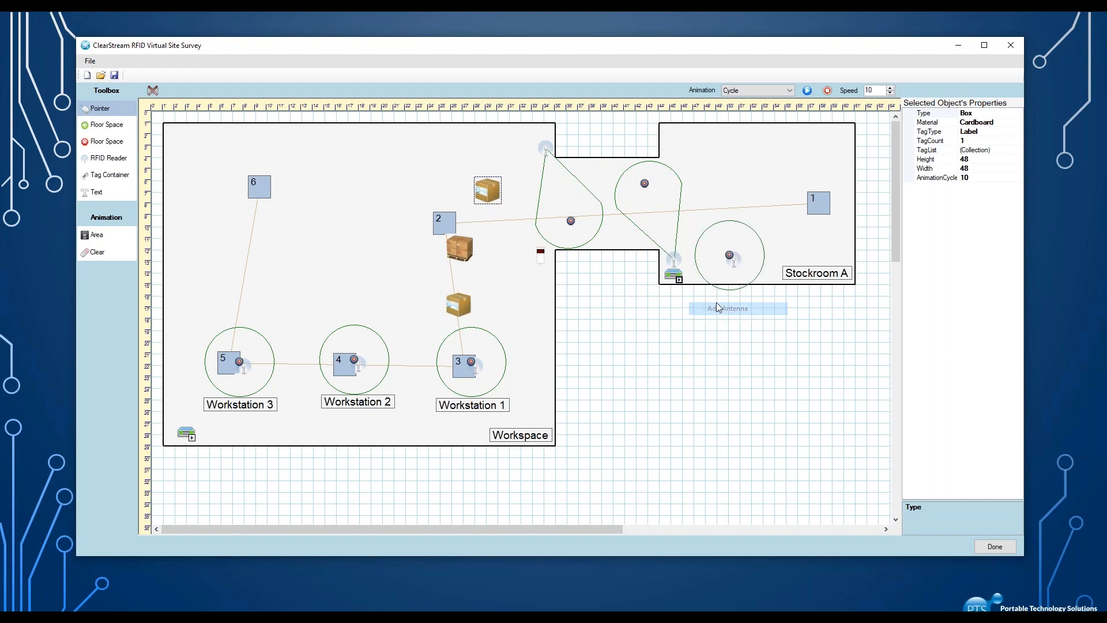
Place the new antenna at Stockroom A's upper corner beside the passage, with its read zone overlapping that of the antenna below
{"action": "left_click_drag", "start_coordinate": [734, 258], "coordinate": [668, 141]}
{"action": "left_click_drag", "start_coordinate": [674, 192], "coordinate": [661, 179]}
{"action": "left_click_drag", "start_coordinate": [667, 137], "coordinate": [673, 142]}
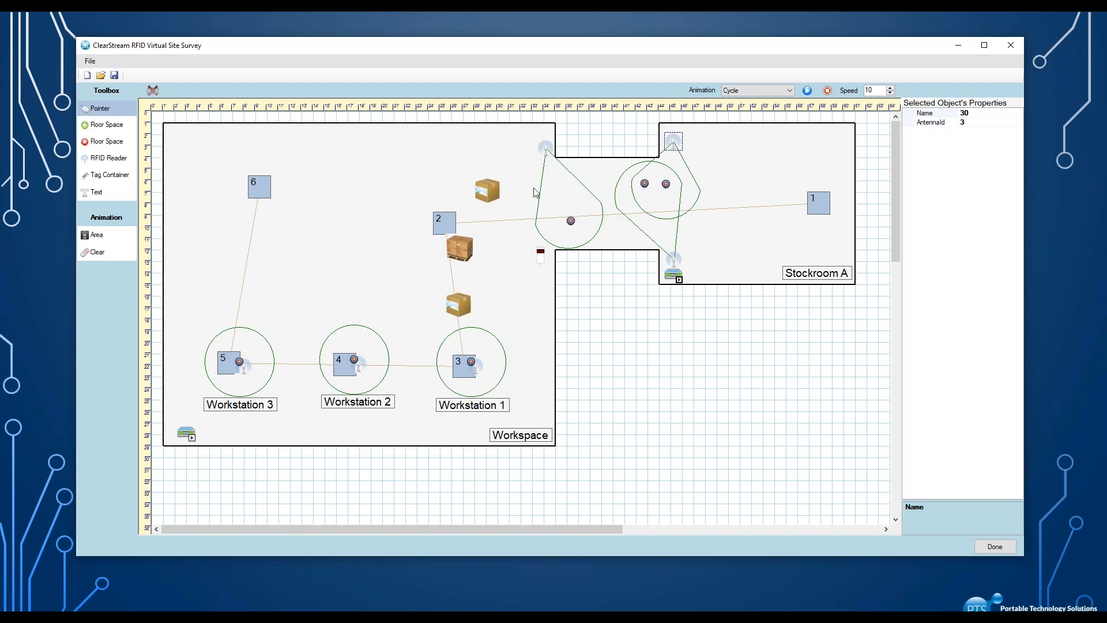
Shift the light stack down and the cardboard box up, and add a Stockroom A reader antenna above the light stack, aiming its read zone into the passage
{"action": "left_click_drag", "start_coordinate": [542, 250], "coordinate": [544, 282]}
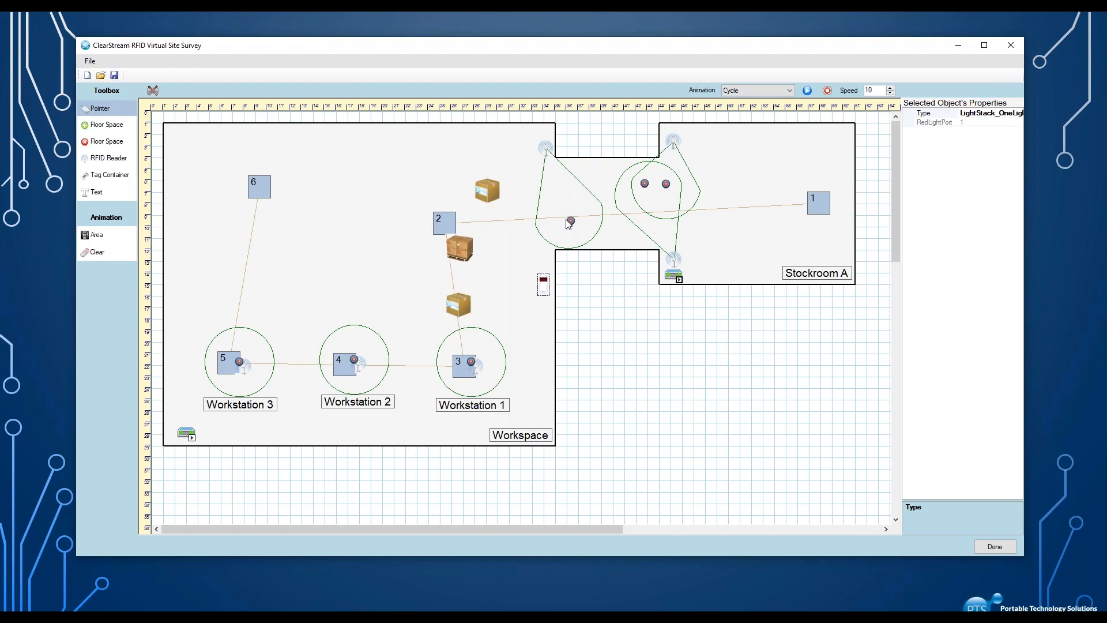
{"action": "mouse_move", "coordinate": [492, 195]}
{"action": "left_mouse_down"}
{"action": "mouse_move", "coordinate": [521, 249]}
{"action": "mouse_move", "coordinate": [544, 257]}
{"action": "mouse_move", "coordinate": [520, 251]}
{"action": "mouse_move", "coordinate": [487, 181]}
{"action": "left_mouse_up"}
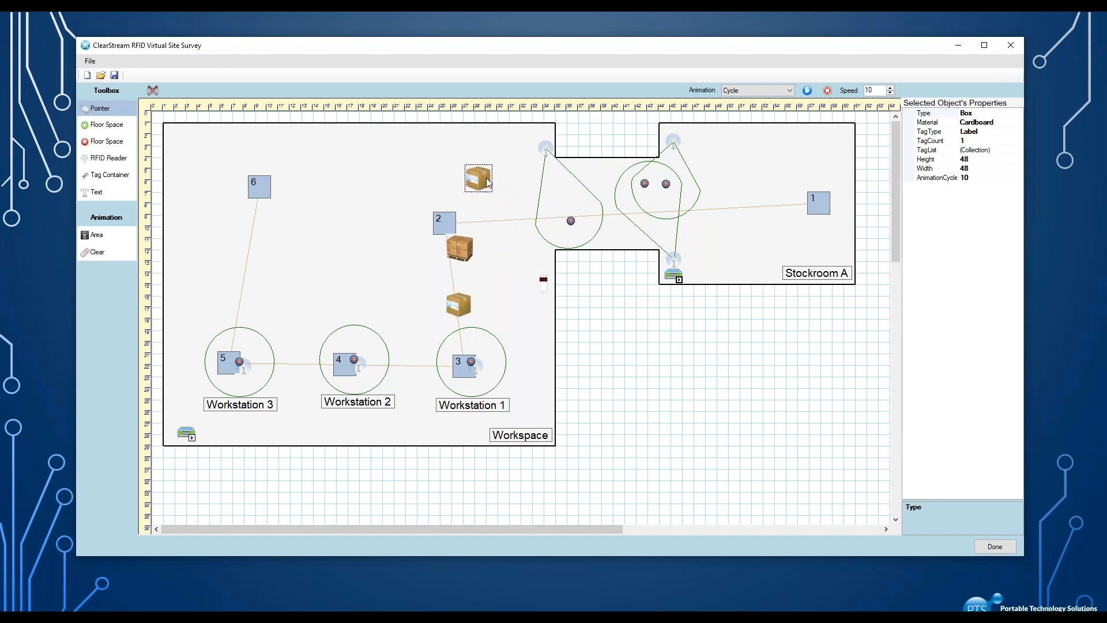
{"action": "right_click", "coordinate": [690, 285]}
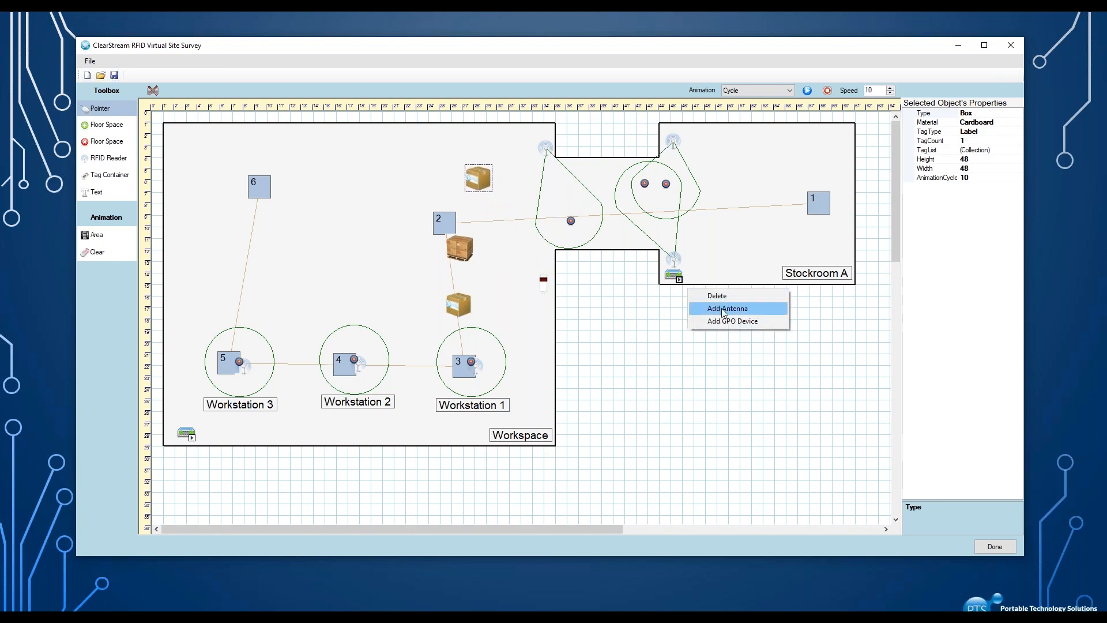
{"action": "left_click", "coordinate": [723, 309]}
{"action": "left_click_drag", "start_coordinate": [750, 254], "coordinate": [566, 220]}
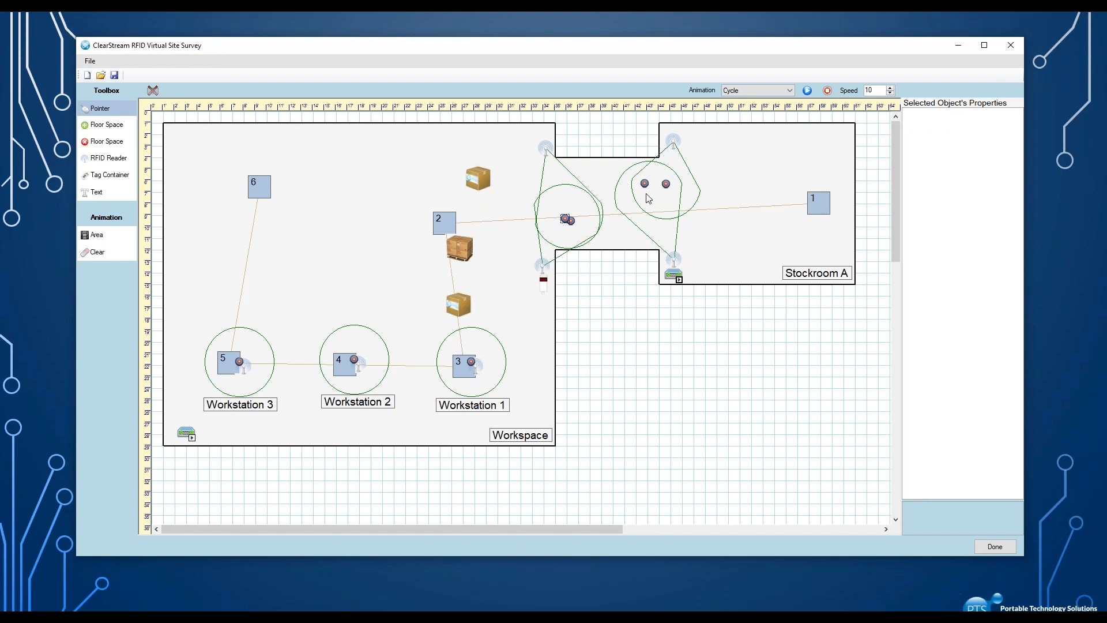
Nudge antenna 3 at Stockroom A's upper corner slightly down and shift the upper cardboard box slightly down and right
{"action": "left_click", "coordinate": [671, 147]}
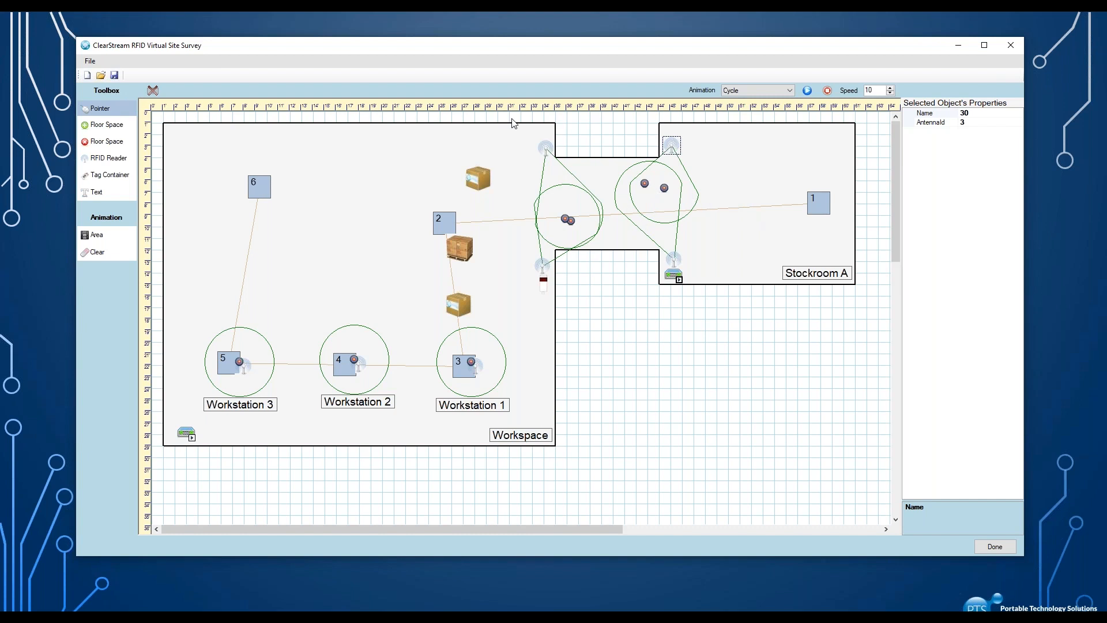
{"action": "left_click_drag", "start_coordinate": [484, 178], "coordinate": [489, 184]}
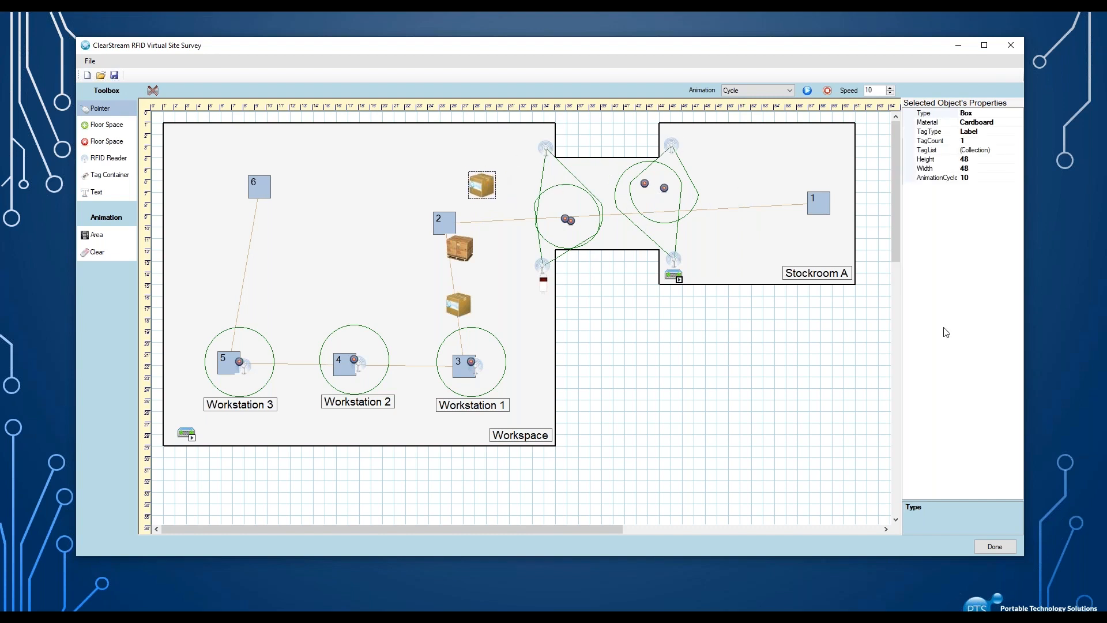